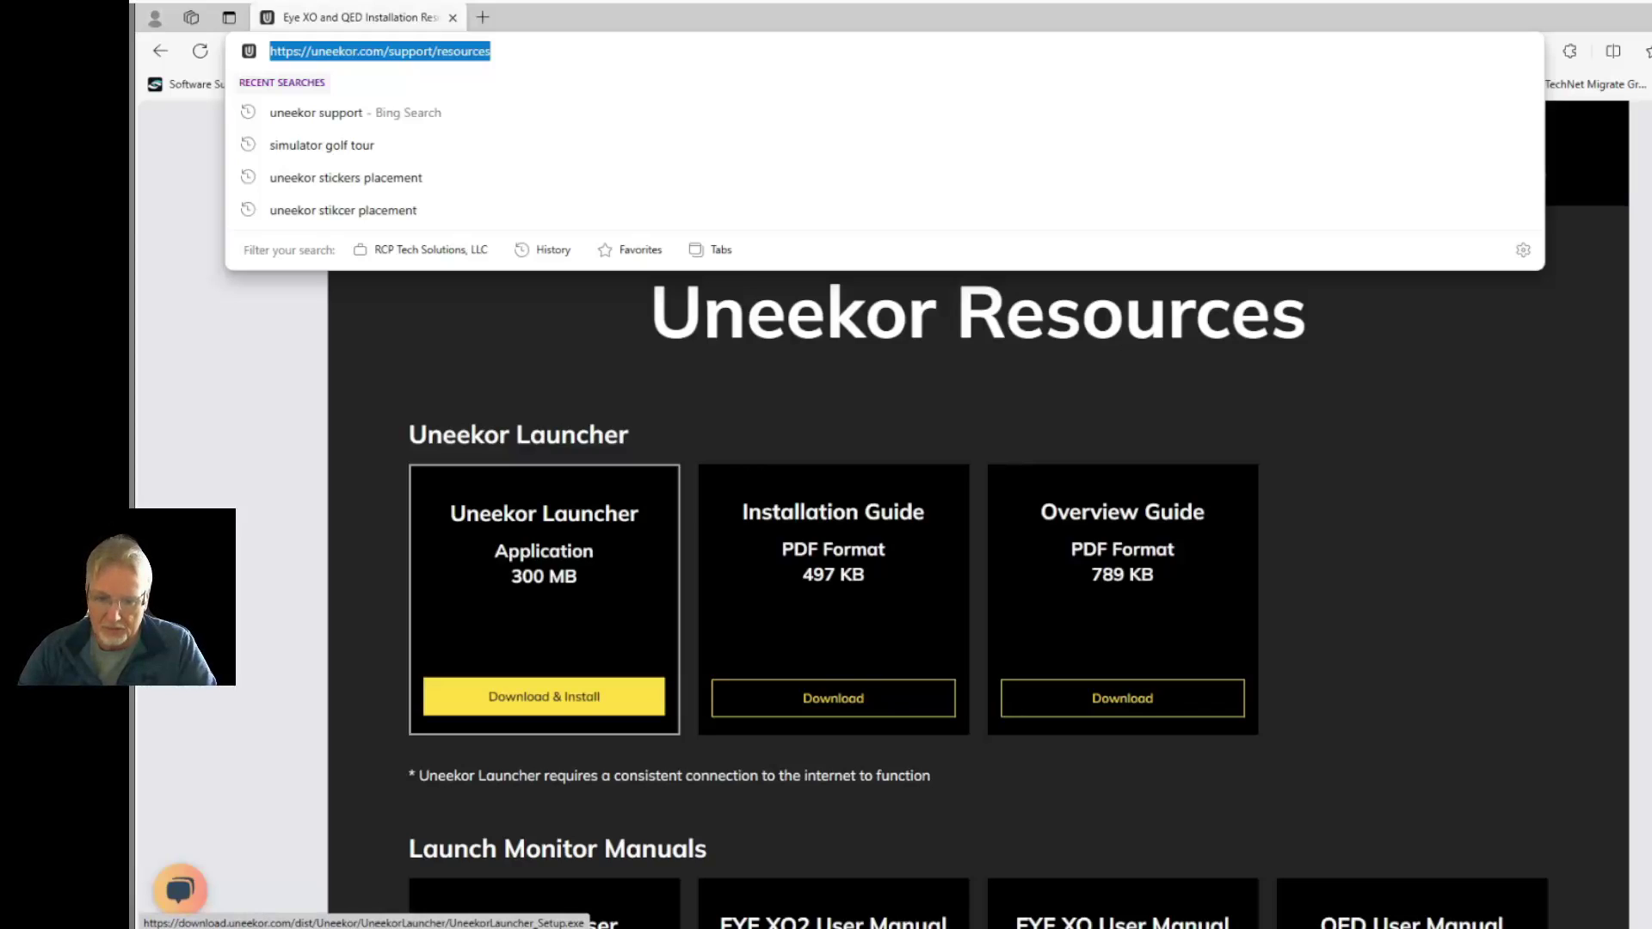
Open the Launcher Installation Guide PDF, read down to Steps 5 and 6, then close it.
key(Escape)
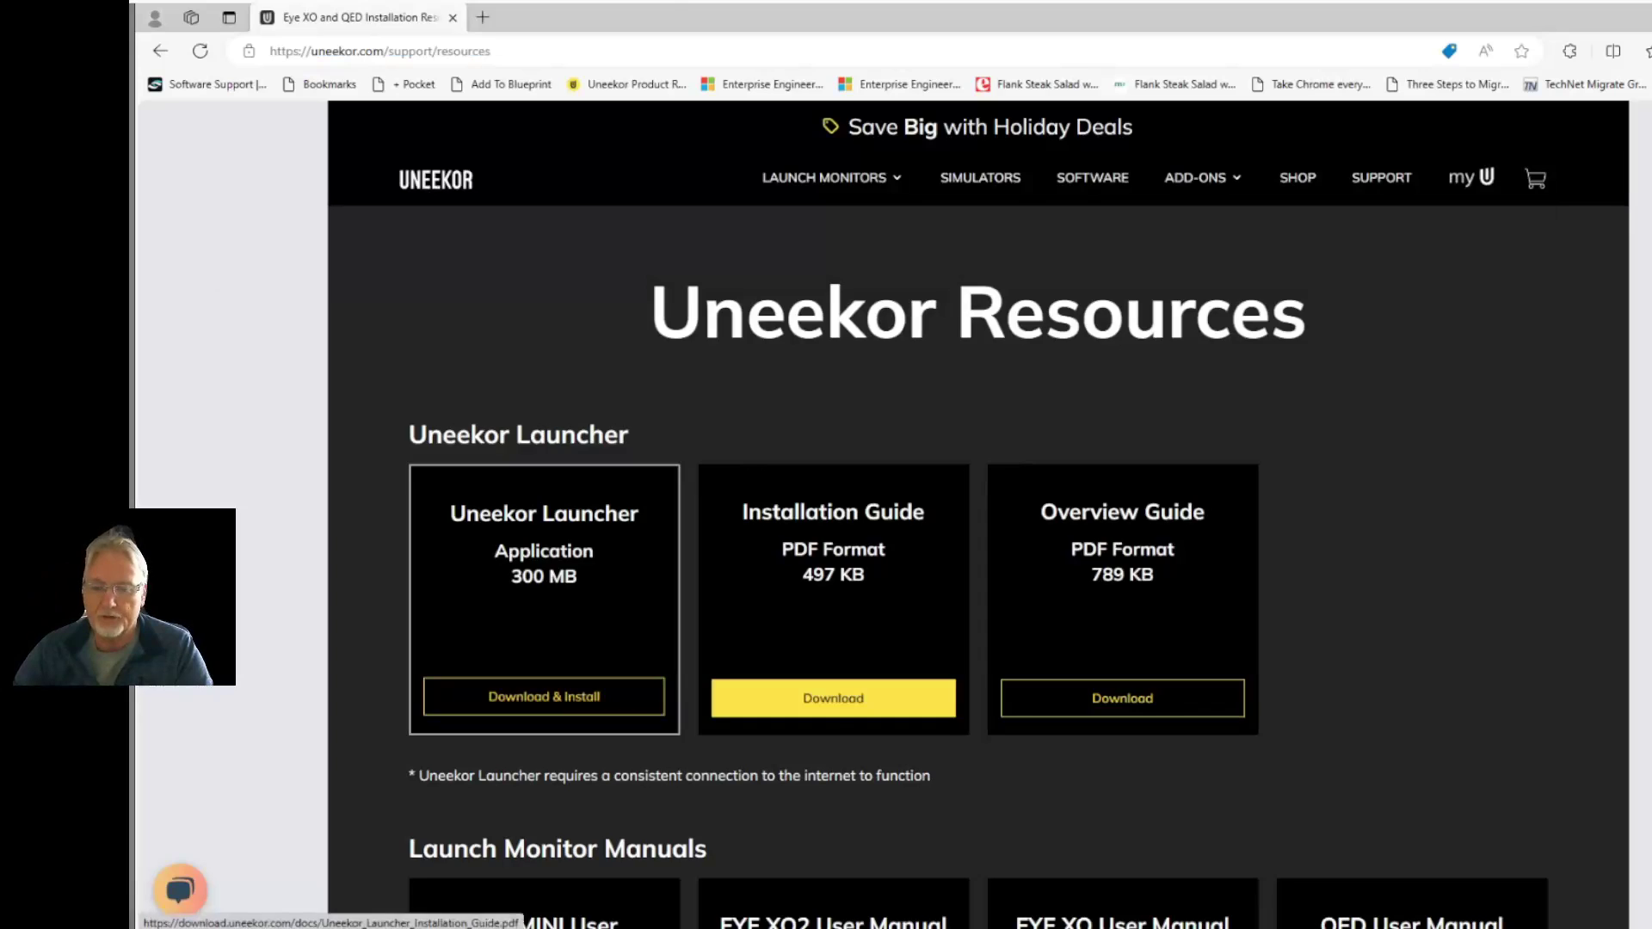
click(827, 695)
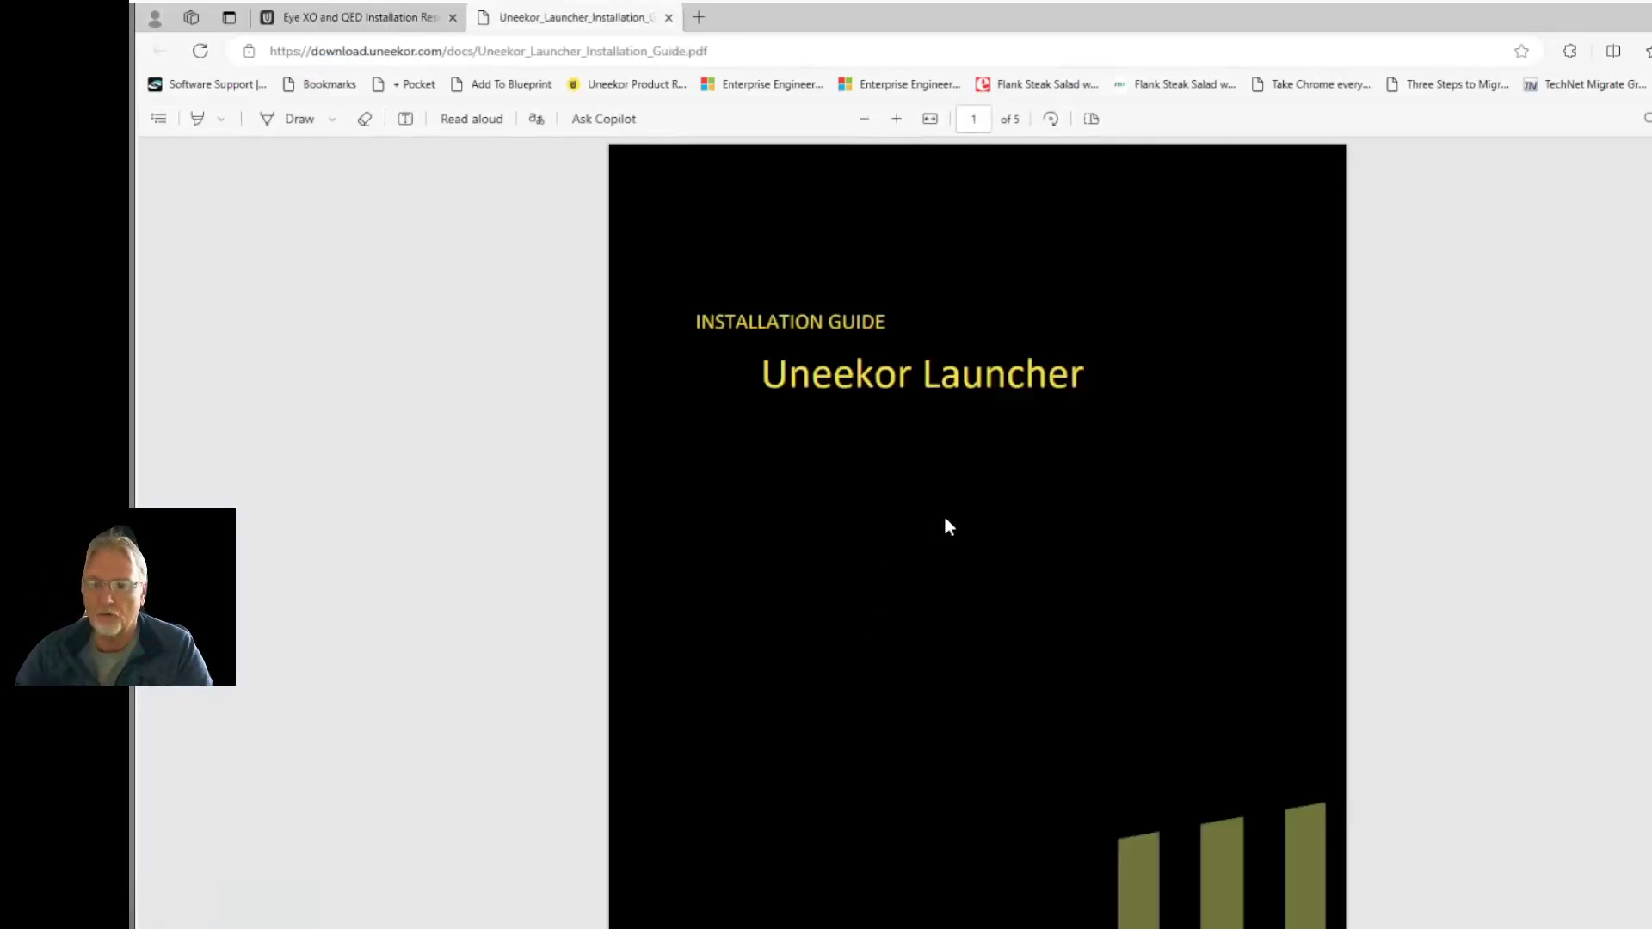
scroll(946, 520, down, 10)
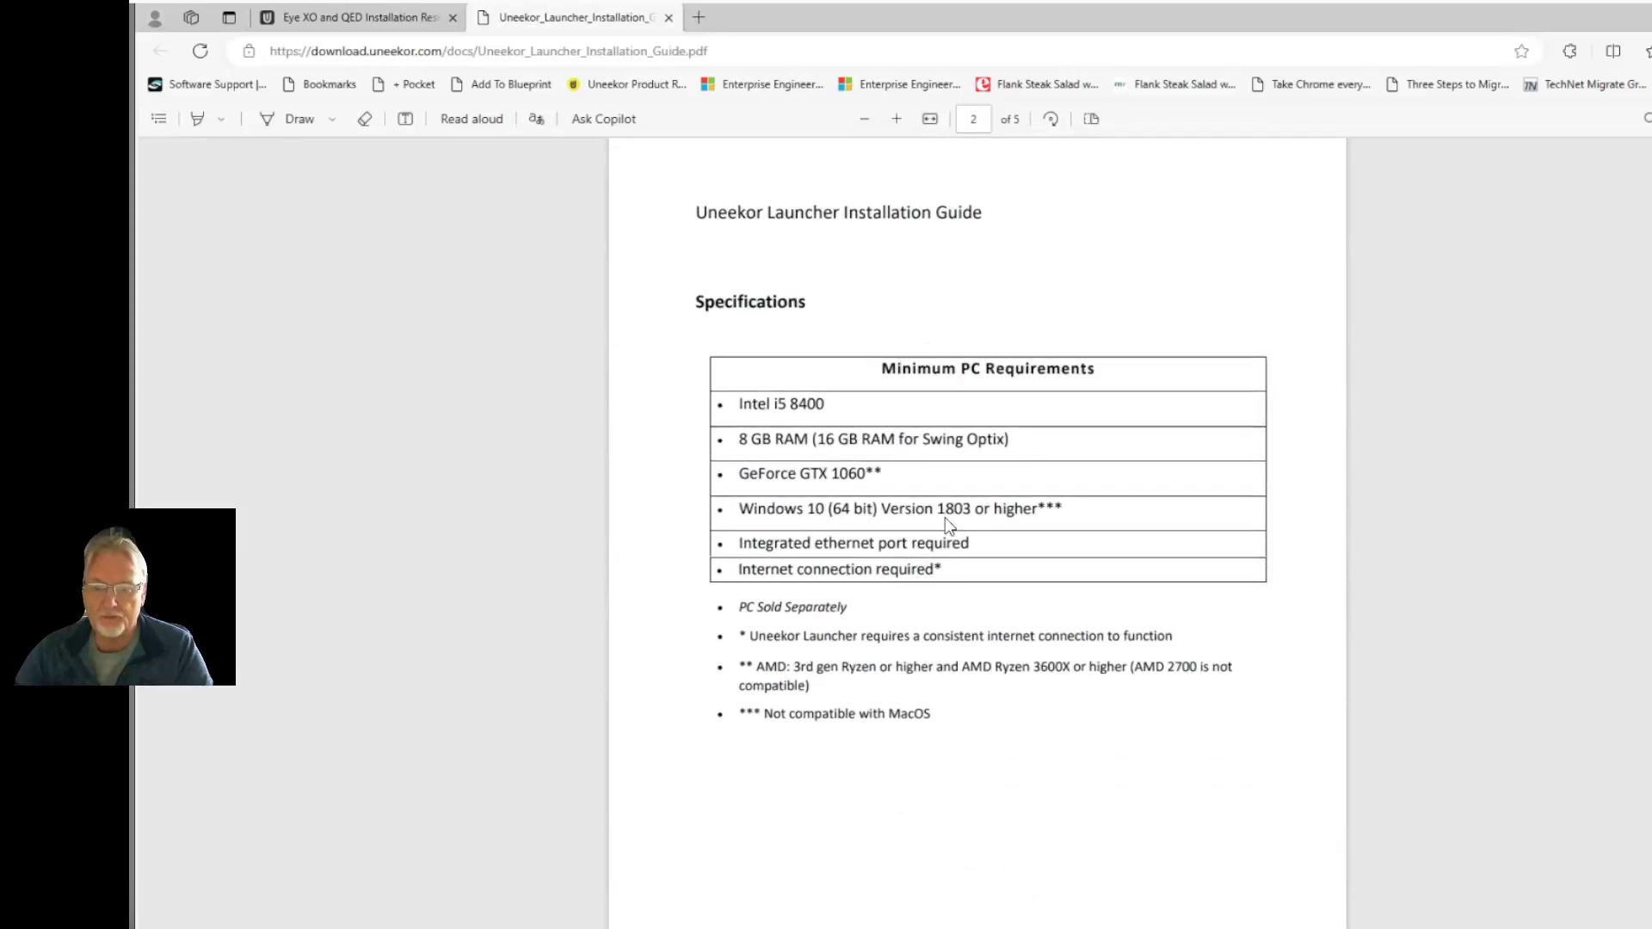
scroll(946, 521, down, 12)
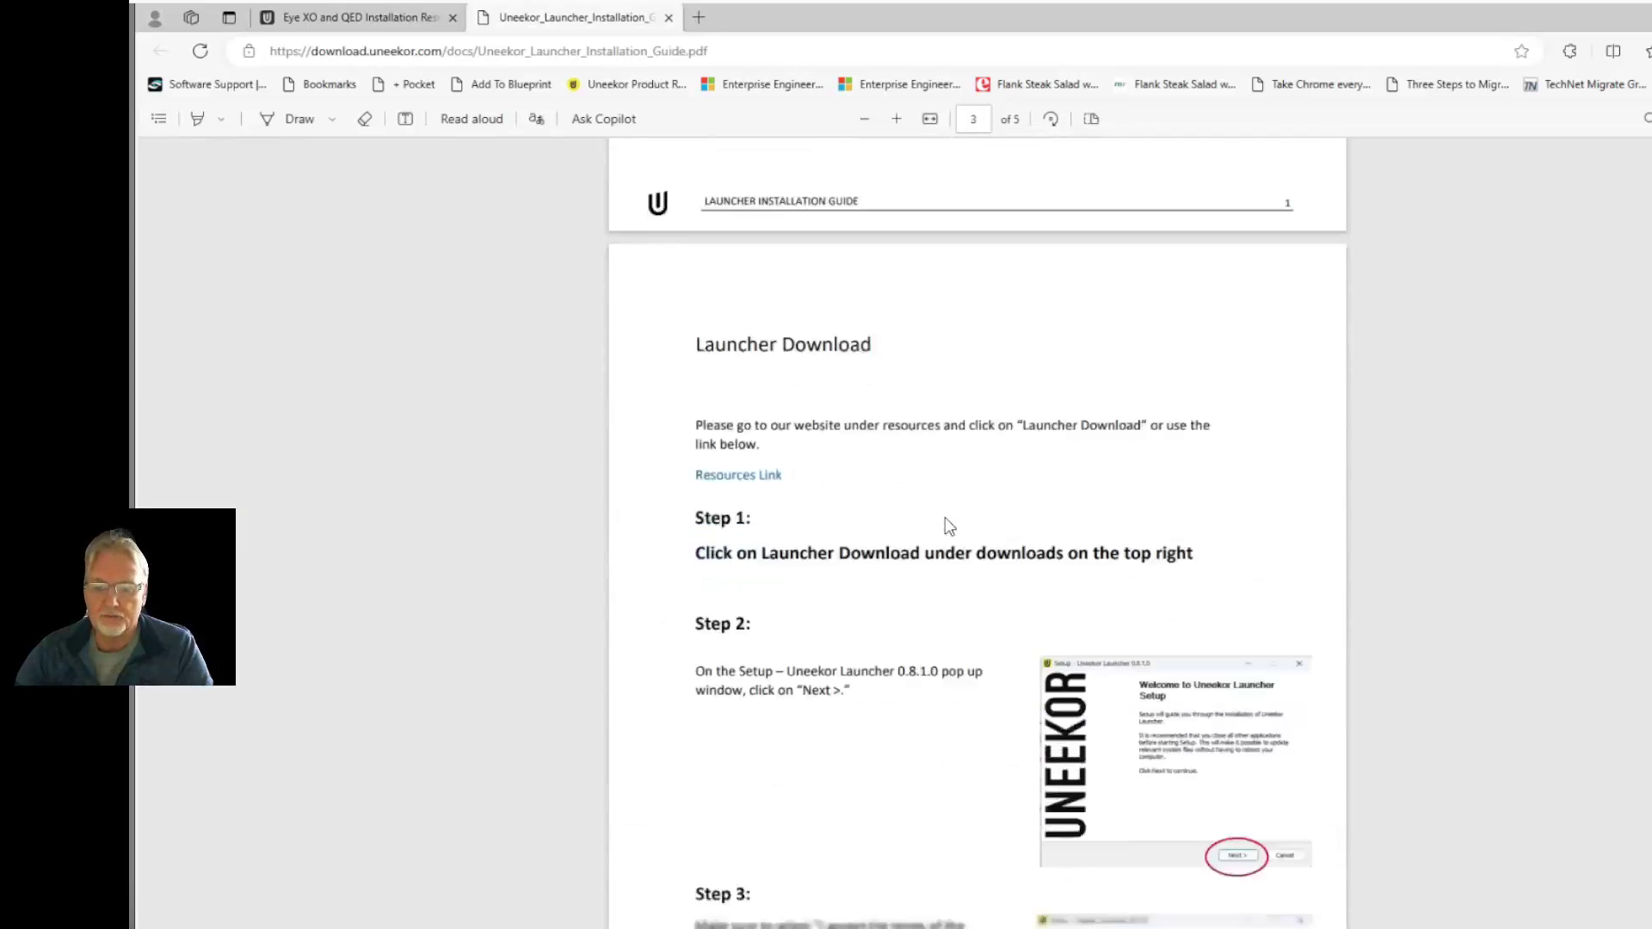
scroll(983, 549, down, 6)
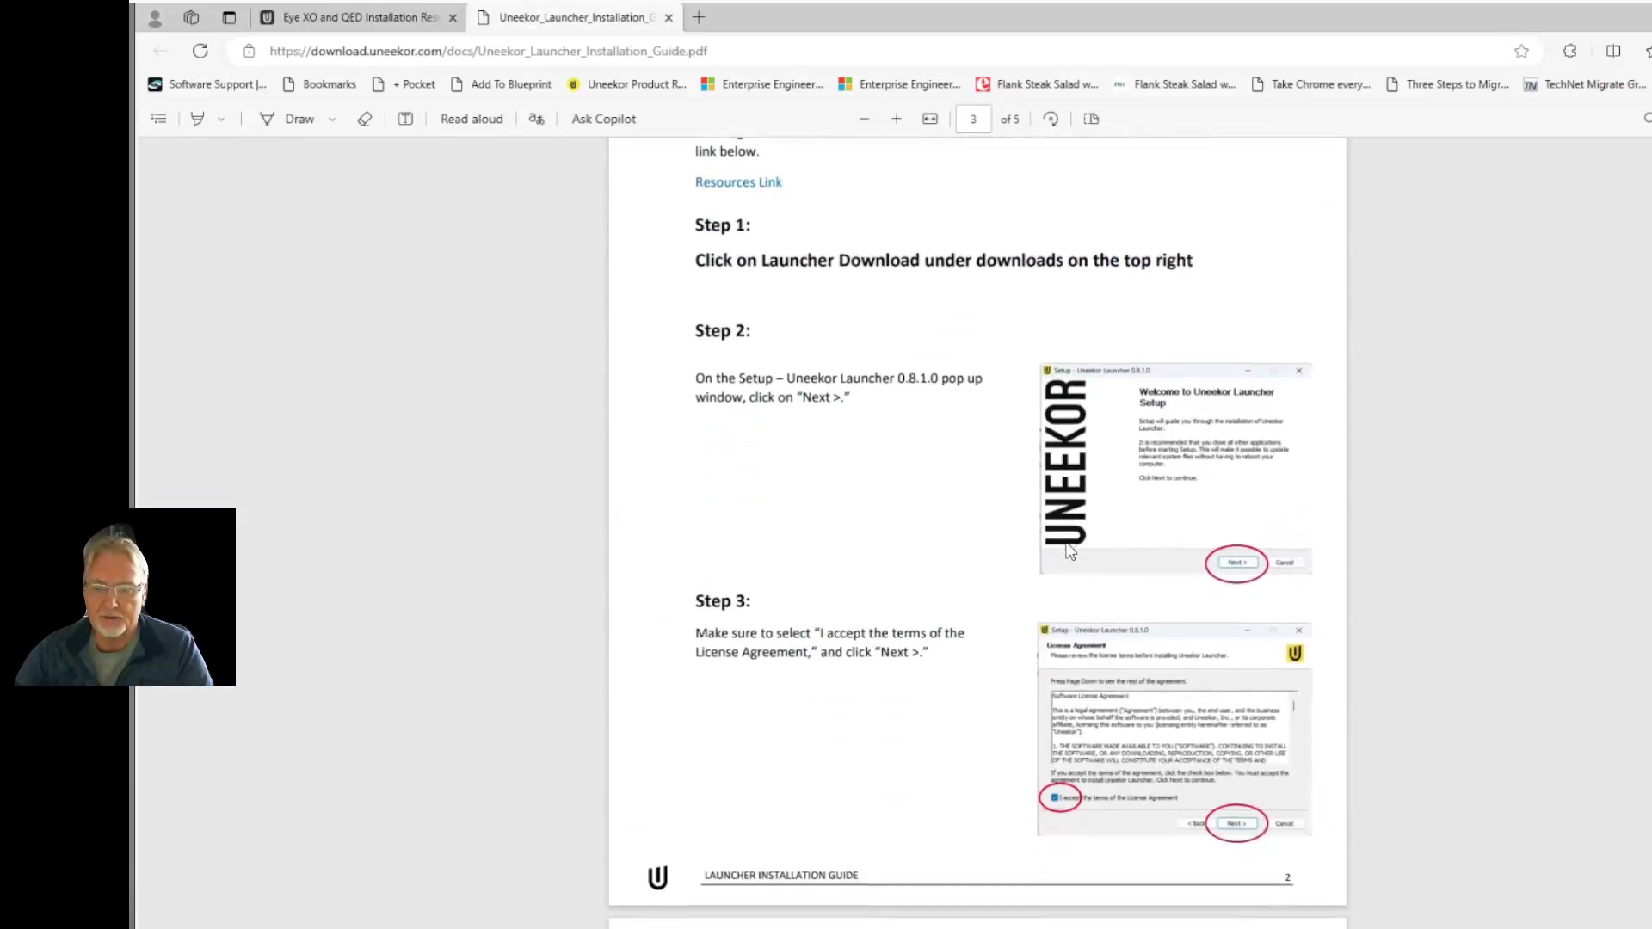
scroll(988, 516, down, 6)
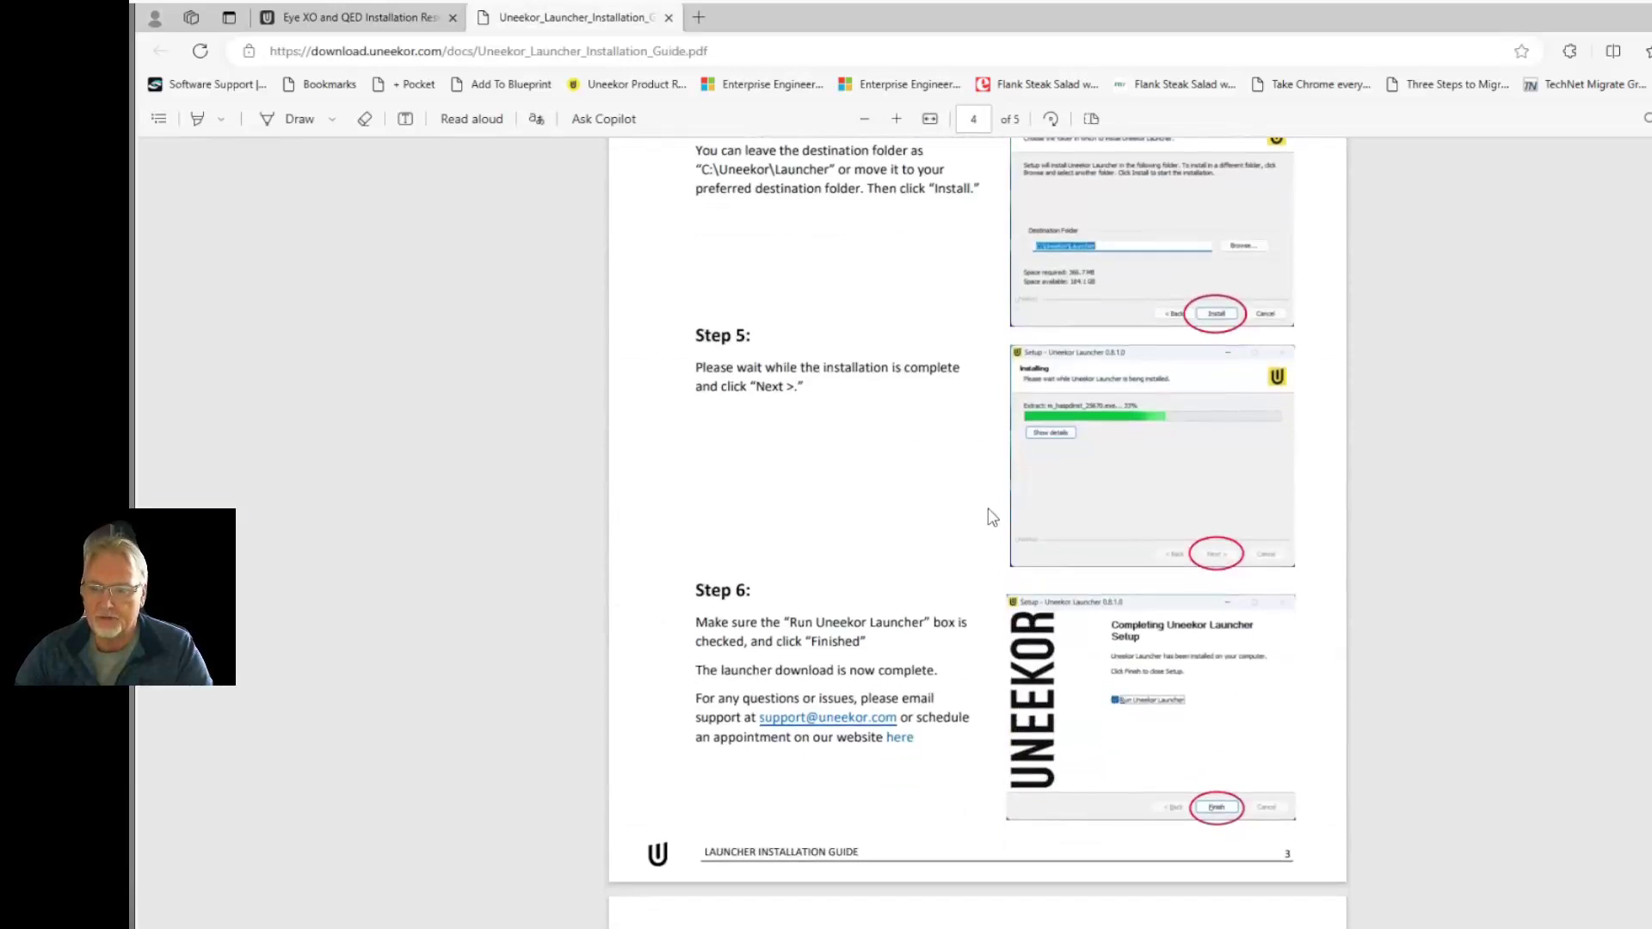
scroll(978, 512, down, 7)
scroll(978, 511, up, 6)
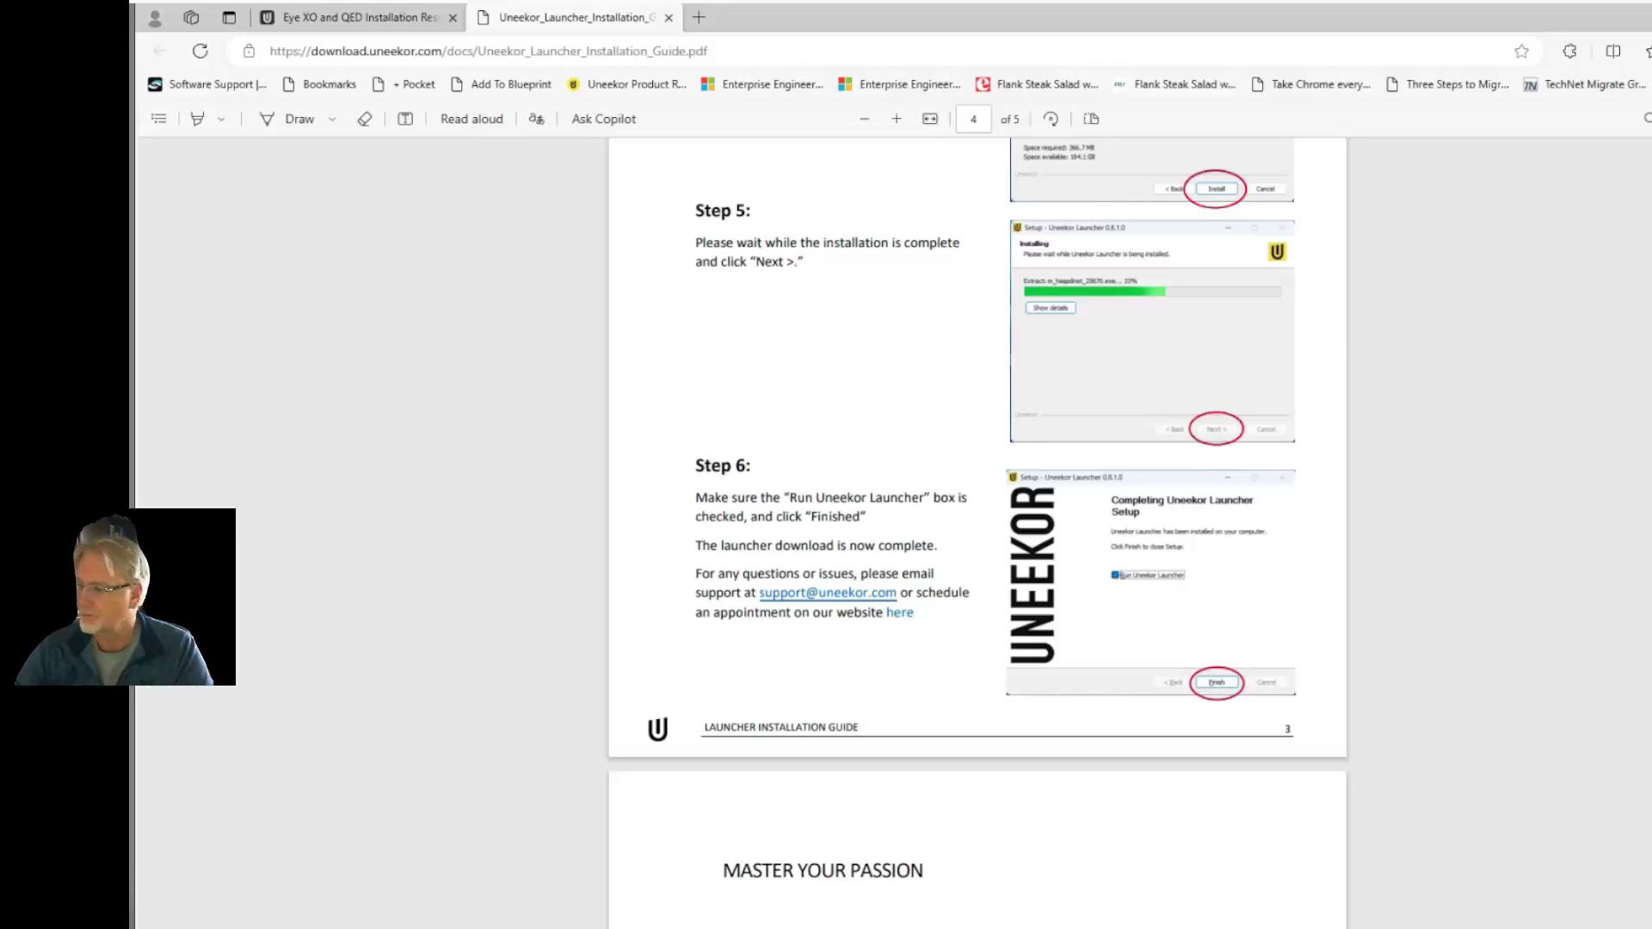
key(ctrl+w)
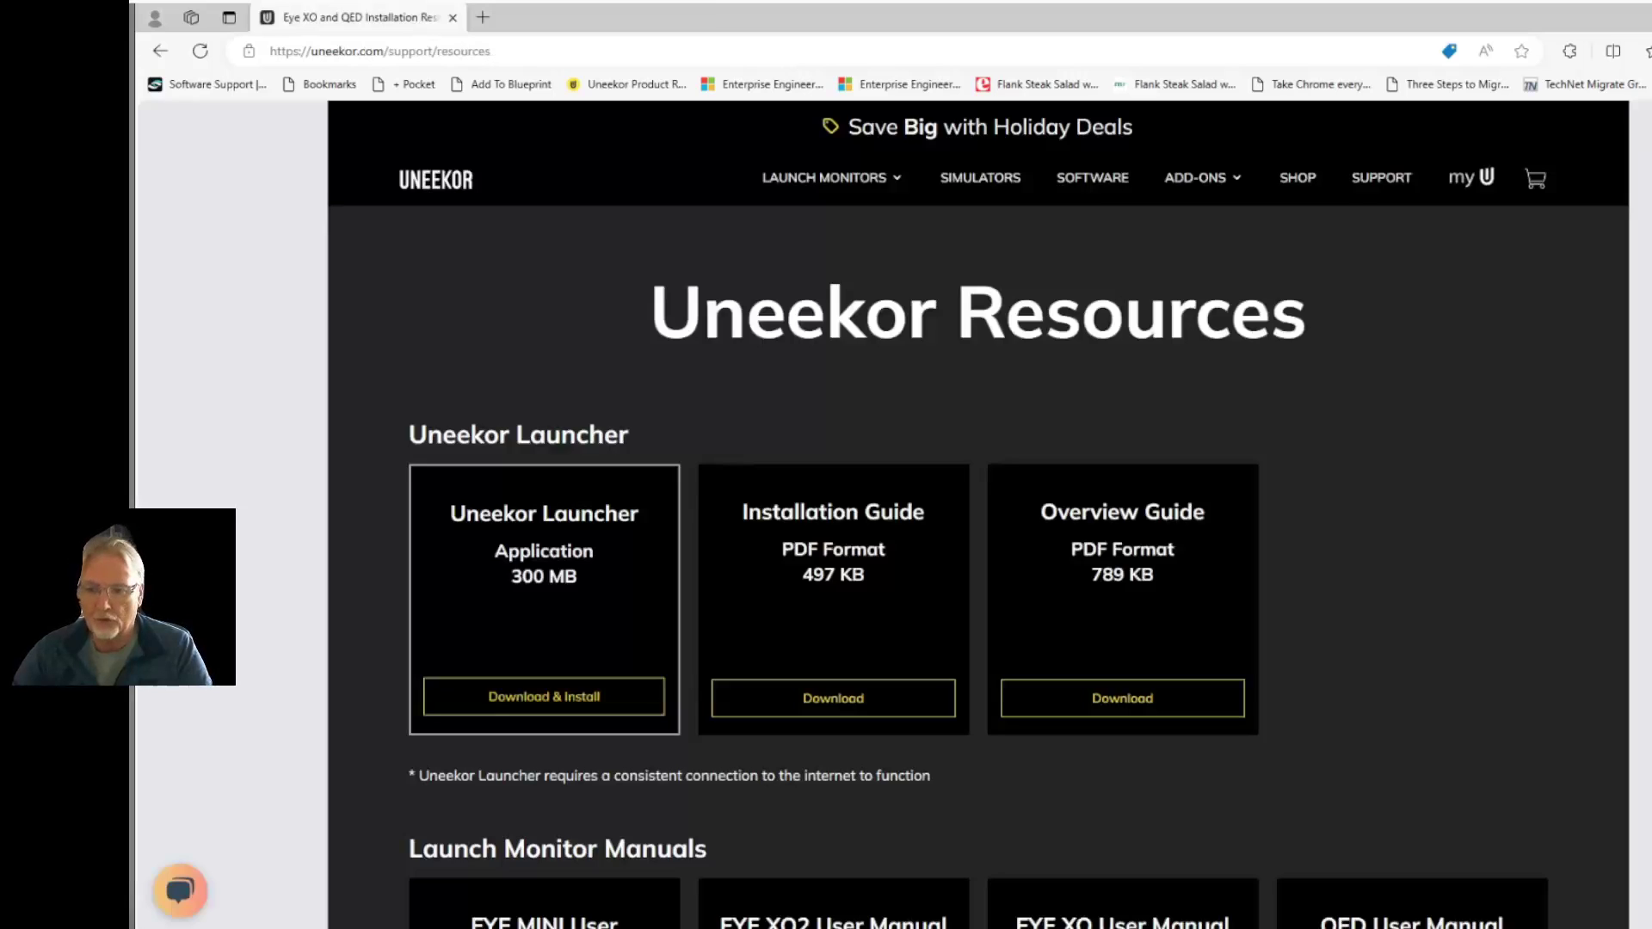
Open the Launcher Overview Guide PDF, read through to its Licenses section, then close it.
click(1111, 699)
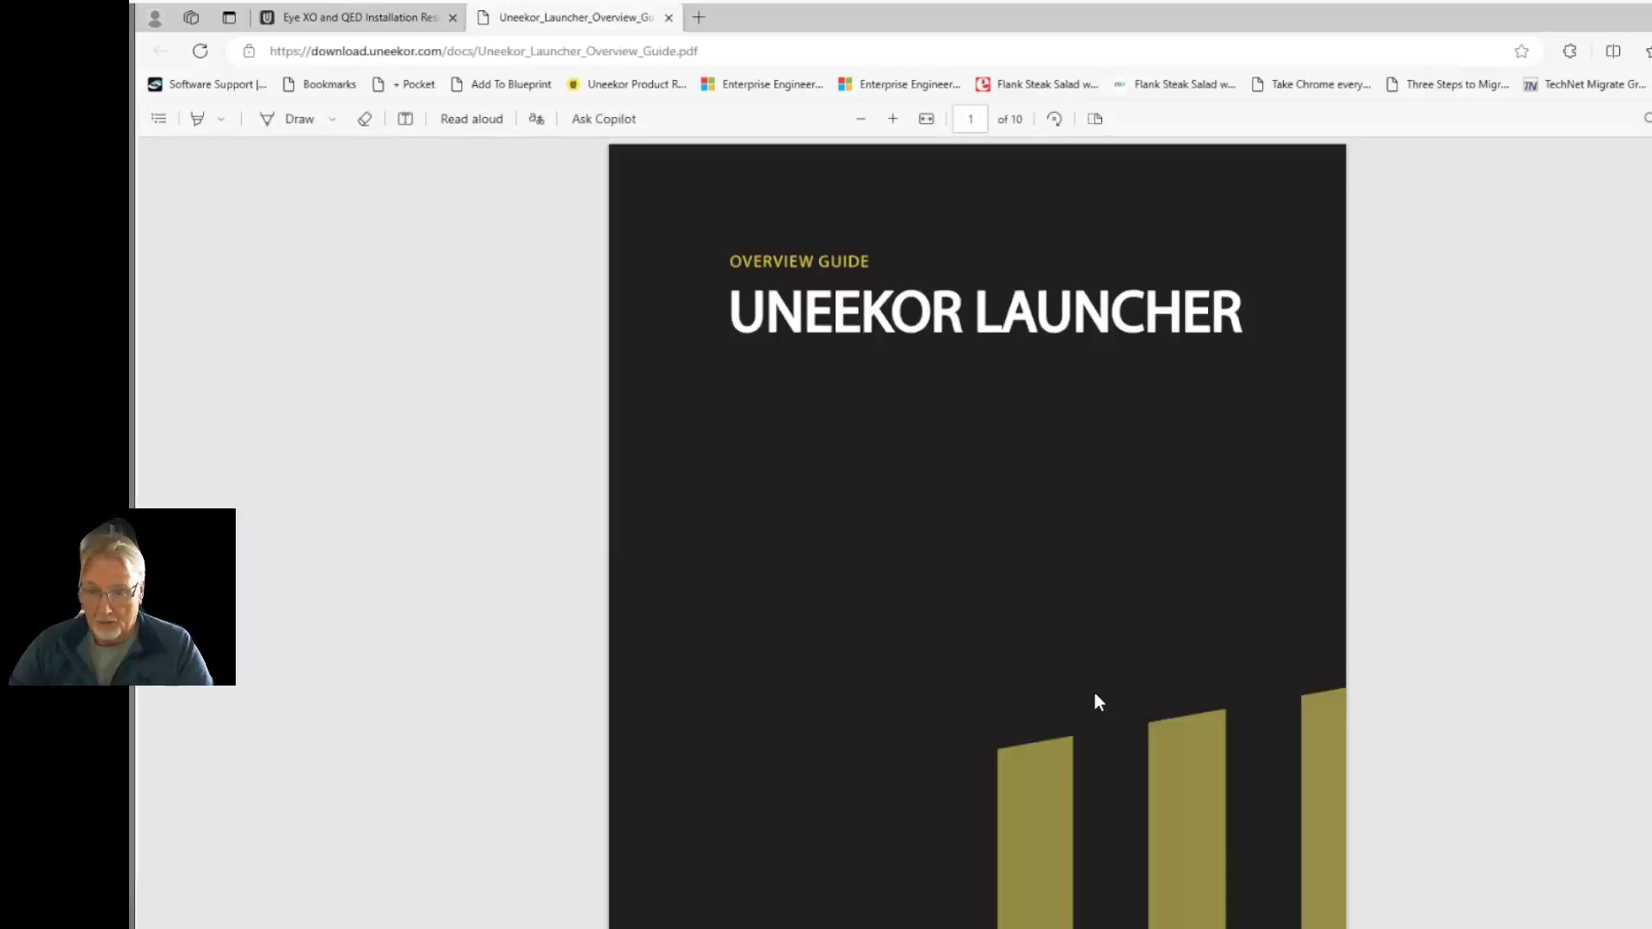
scroll(1094, 693, down, 10)
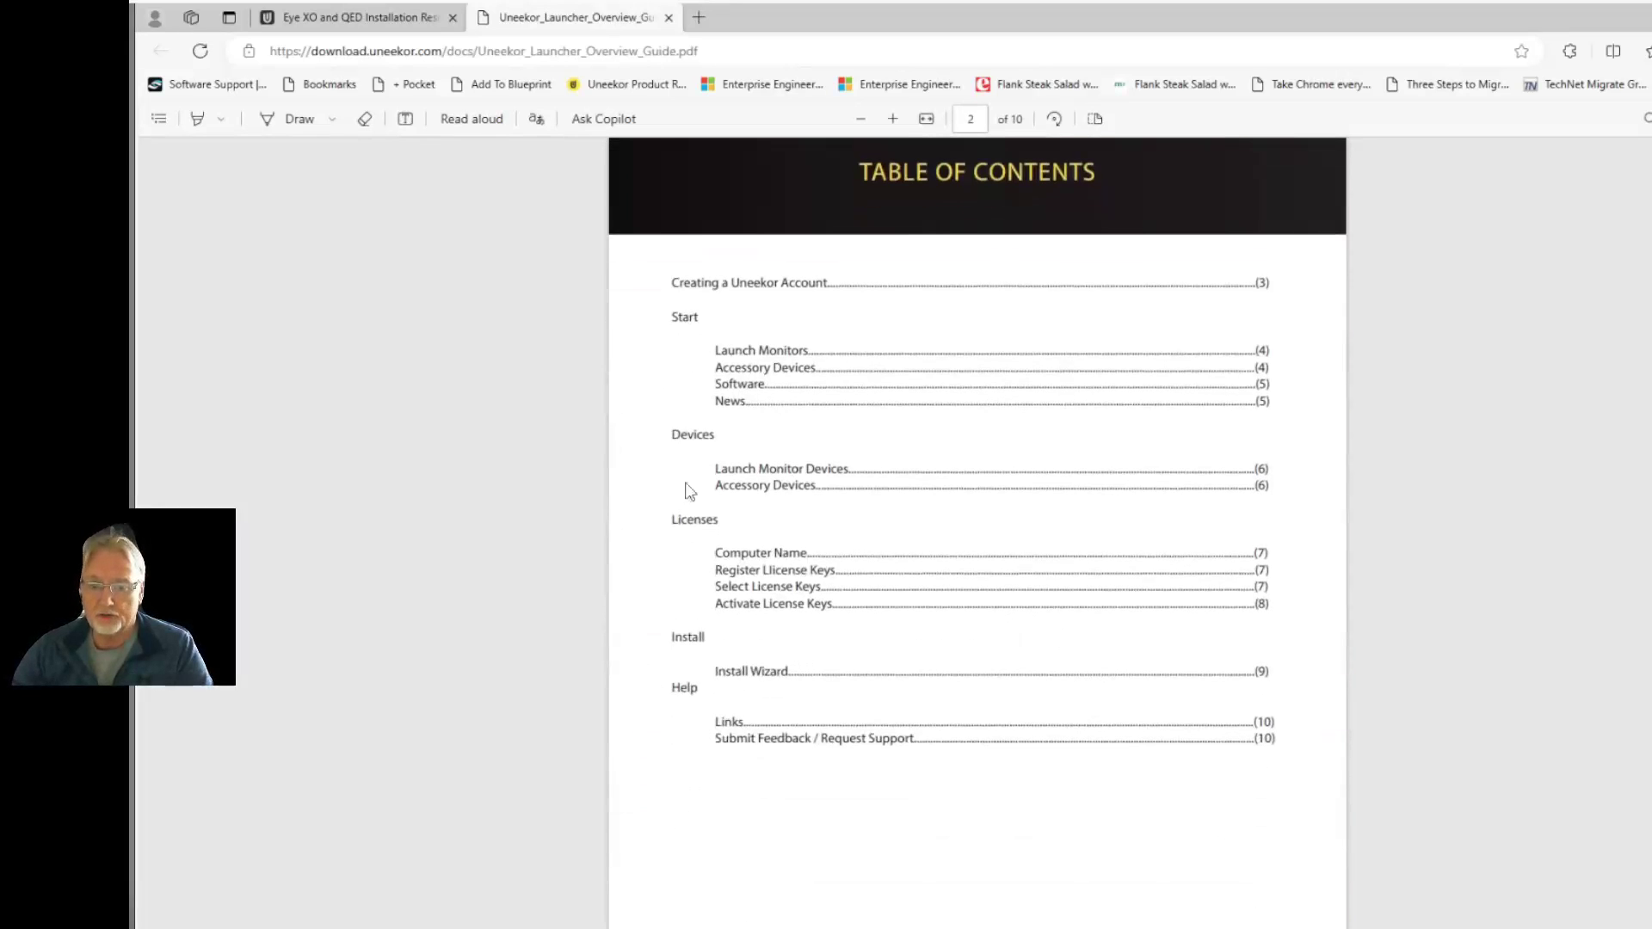
scroll(668, 628, down, 6)
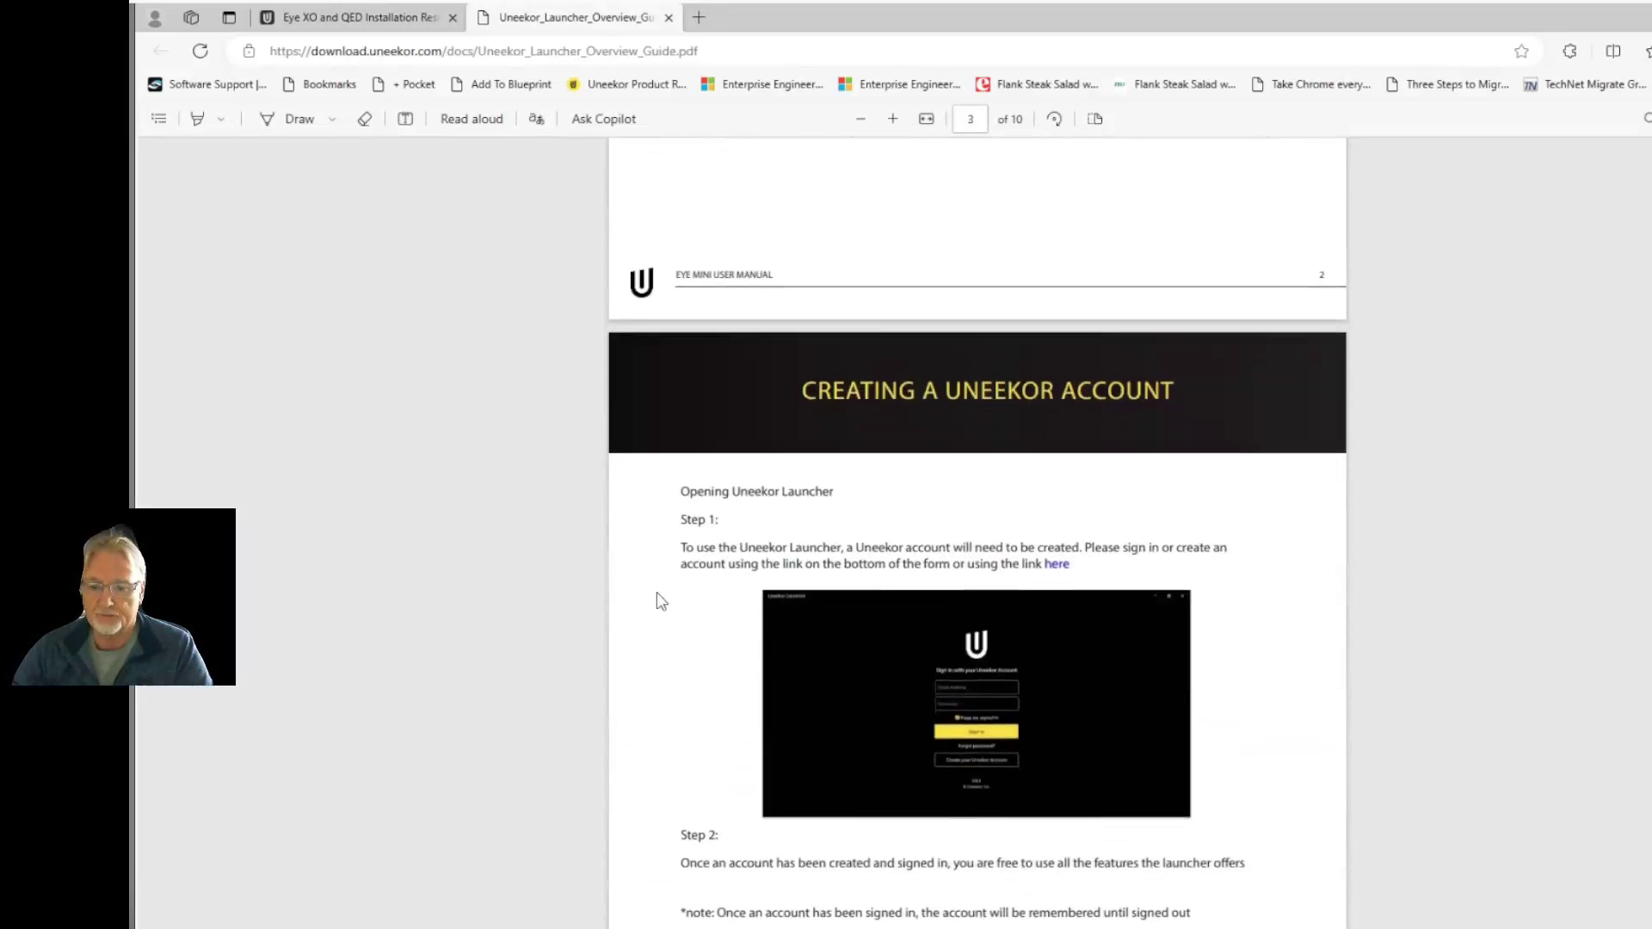
scroll(651, 583, down, 2)
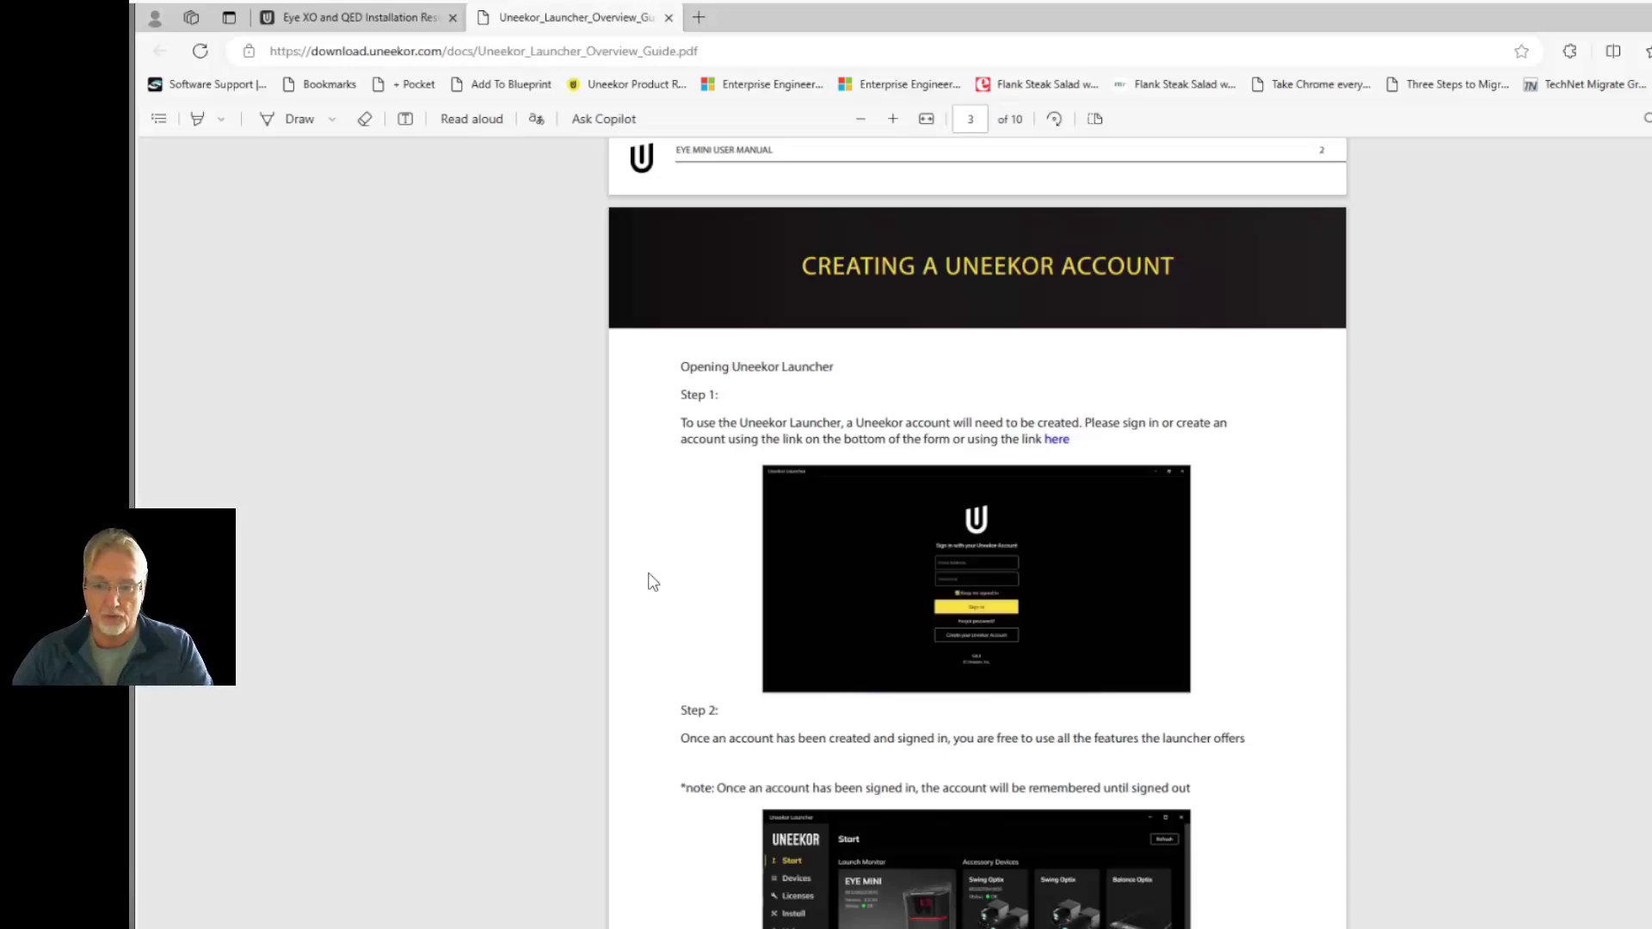
scroll(684, 590, down, 3)
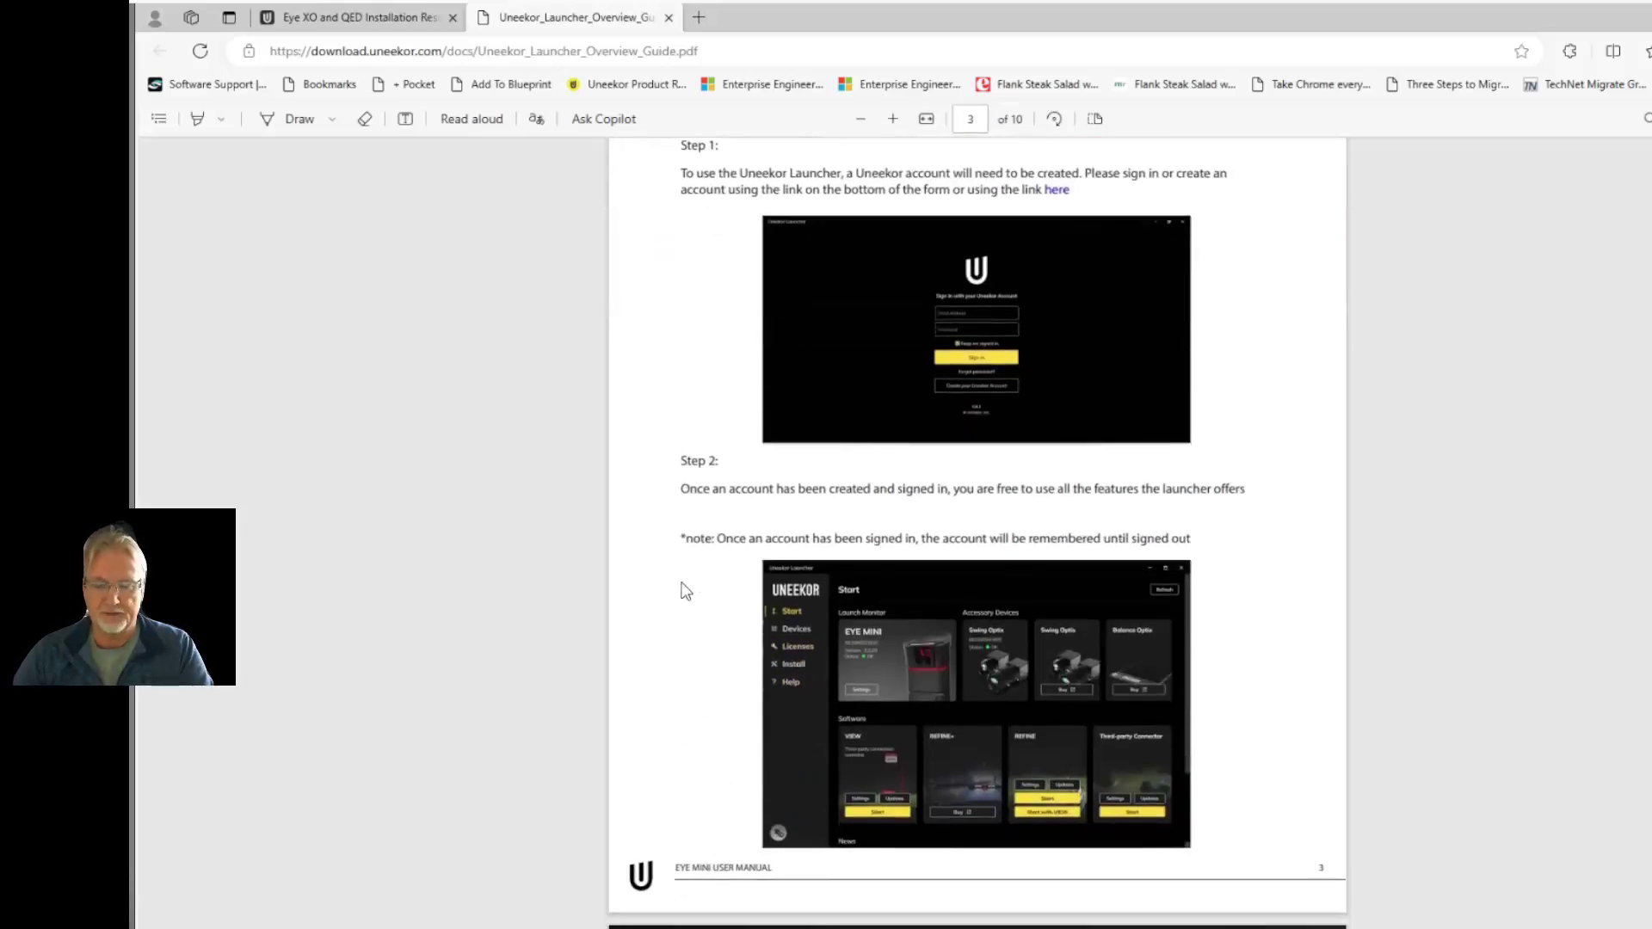
scroll(686, 592, down, 2)
scroll(686, 591, down, 8)
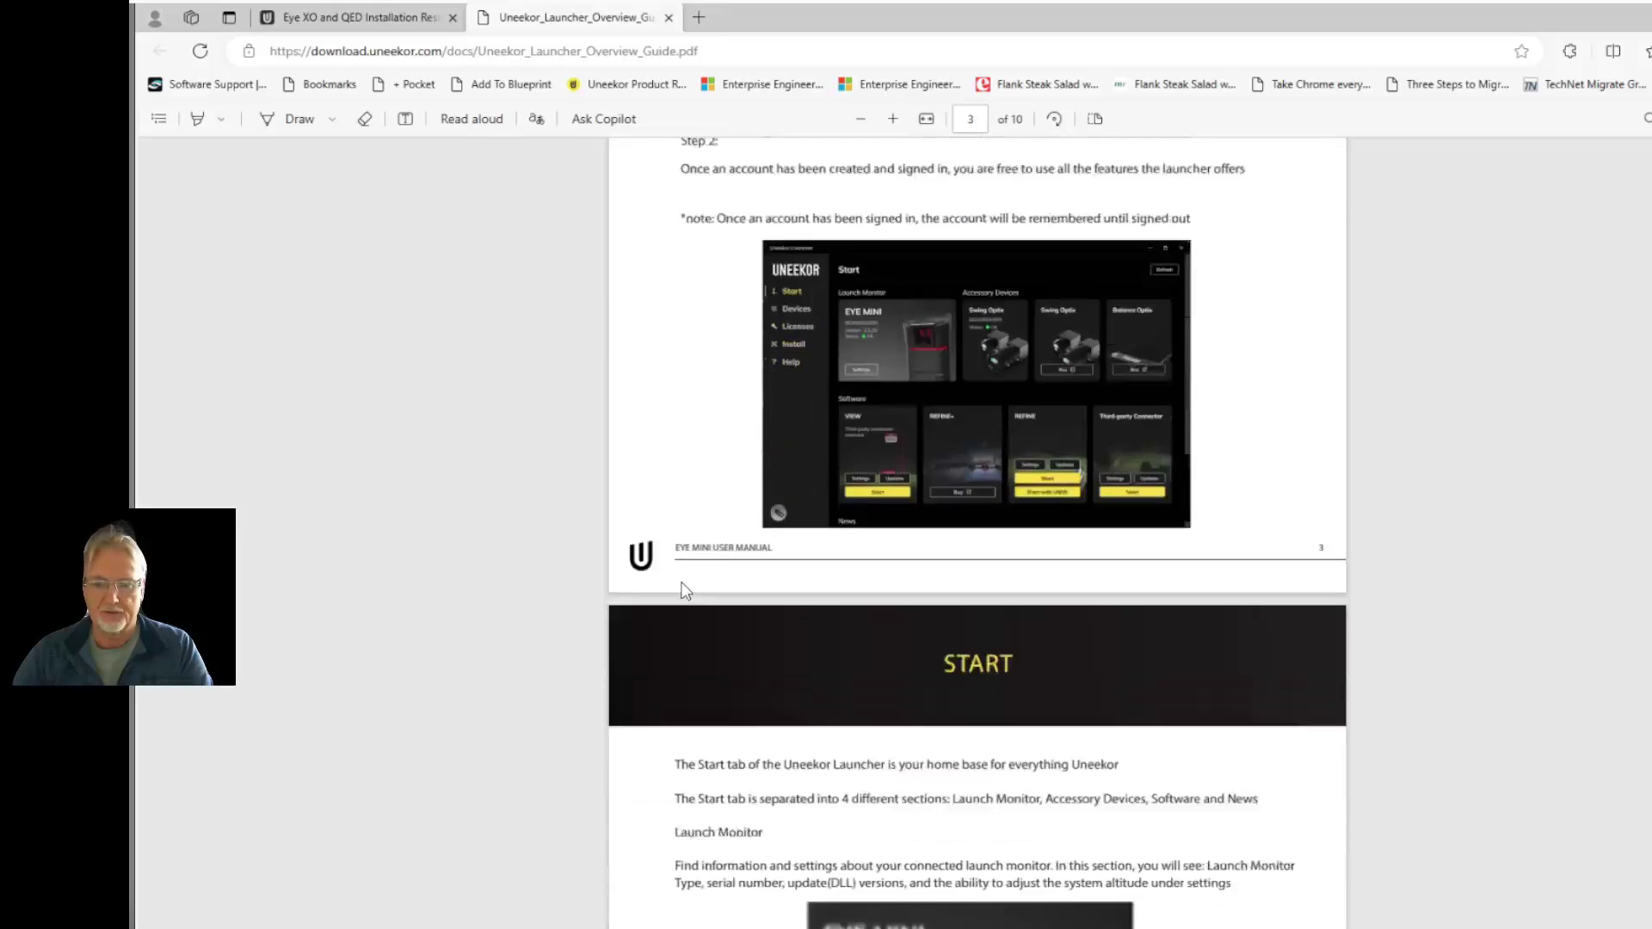
scroll(686, 591, down, 10)
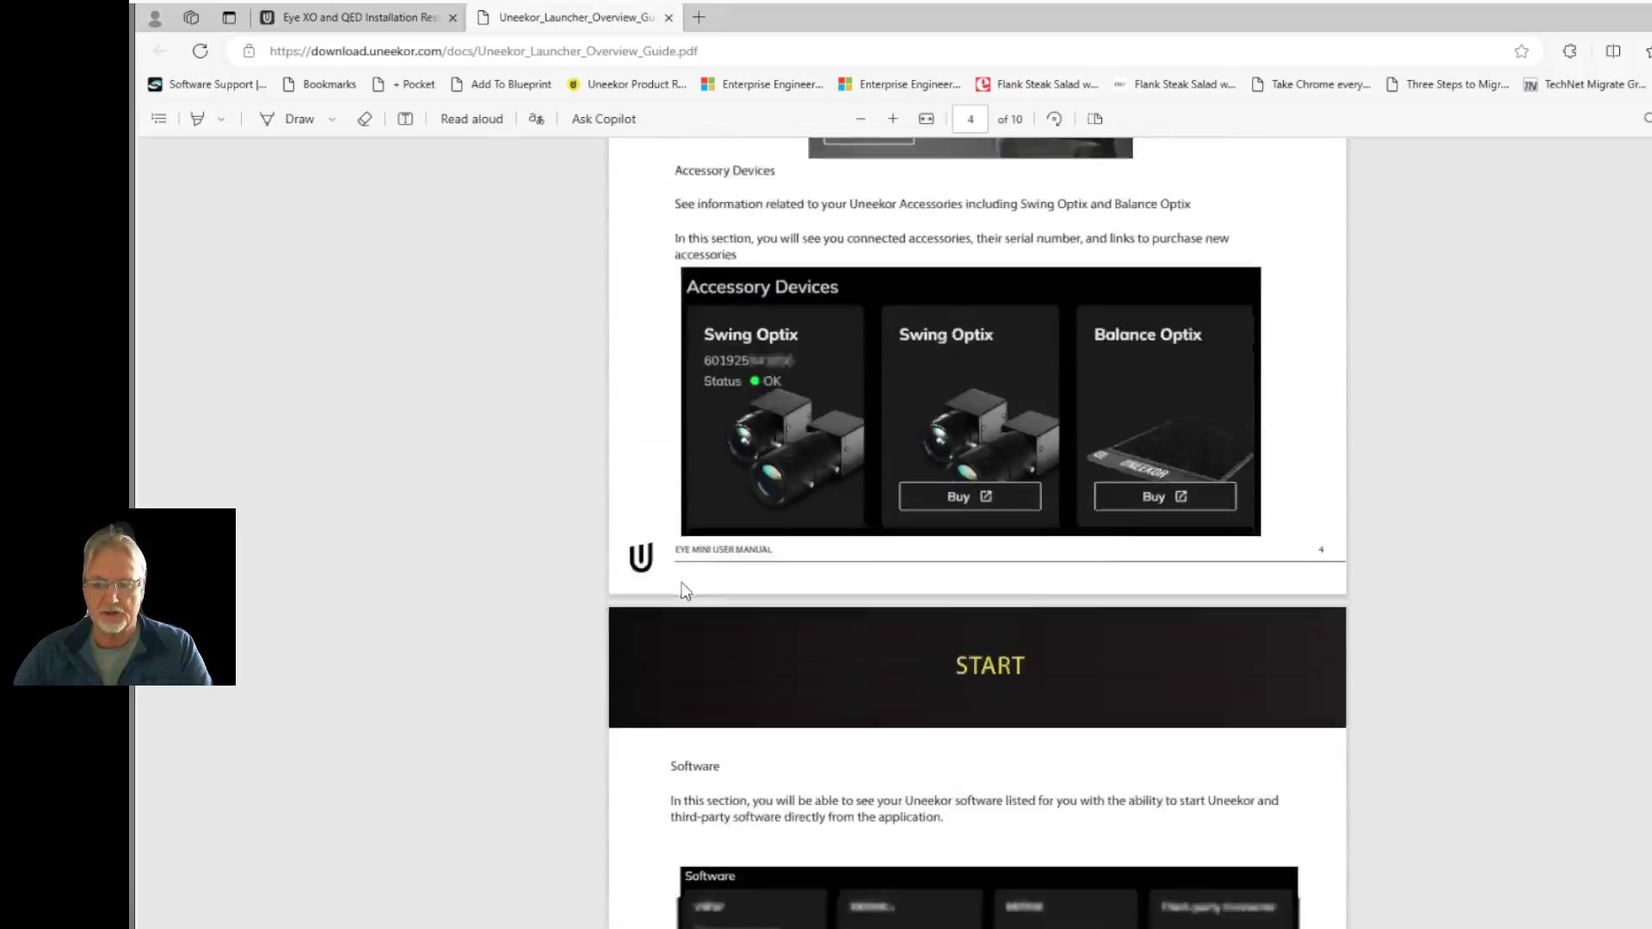
scroll(686, 591, down, 6)
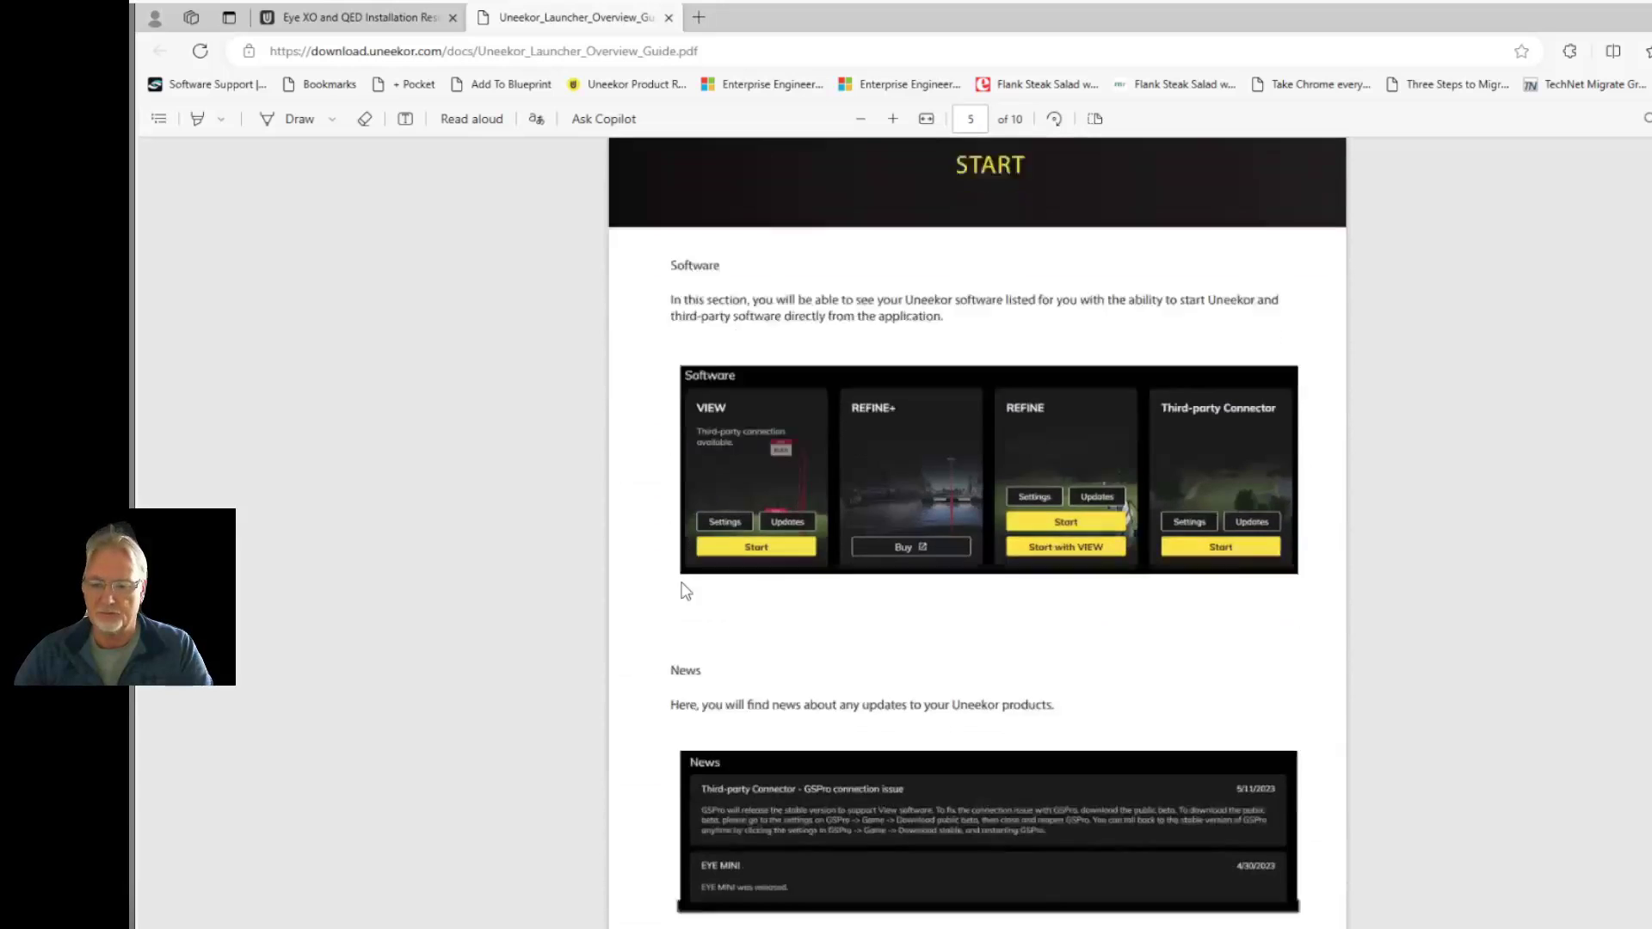
scroll(686, 591, down, 12)
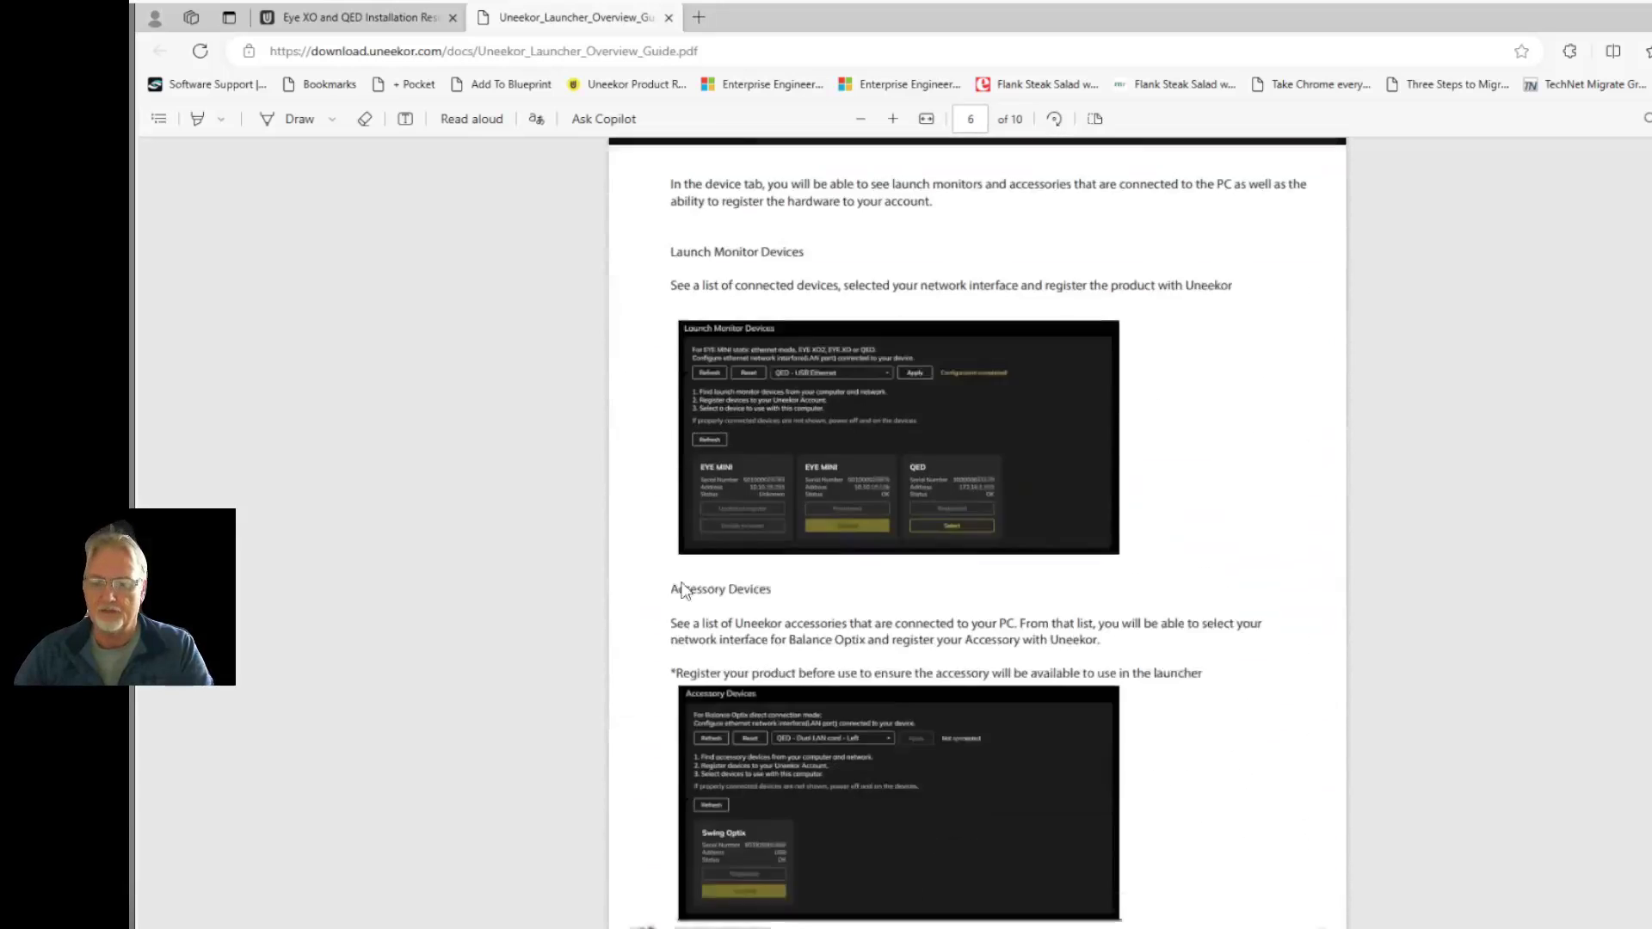
scroll(686, 592, down, 3)
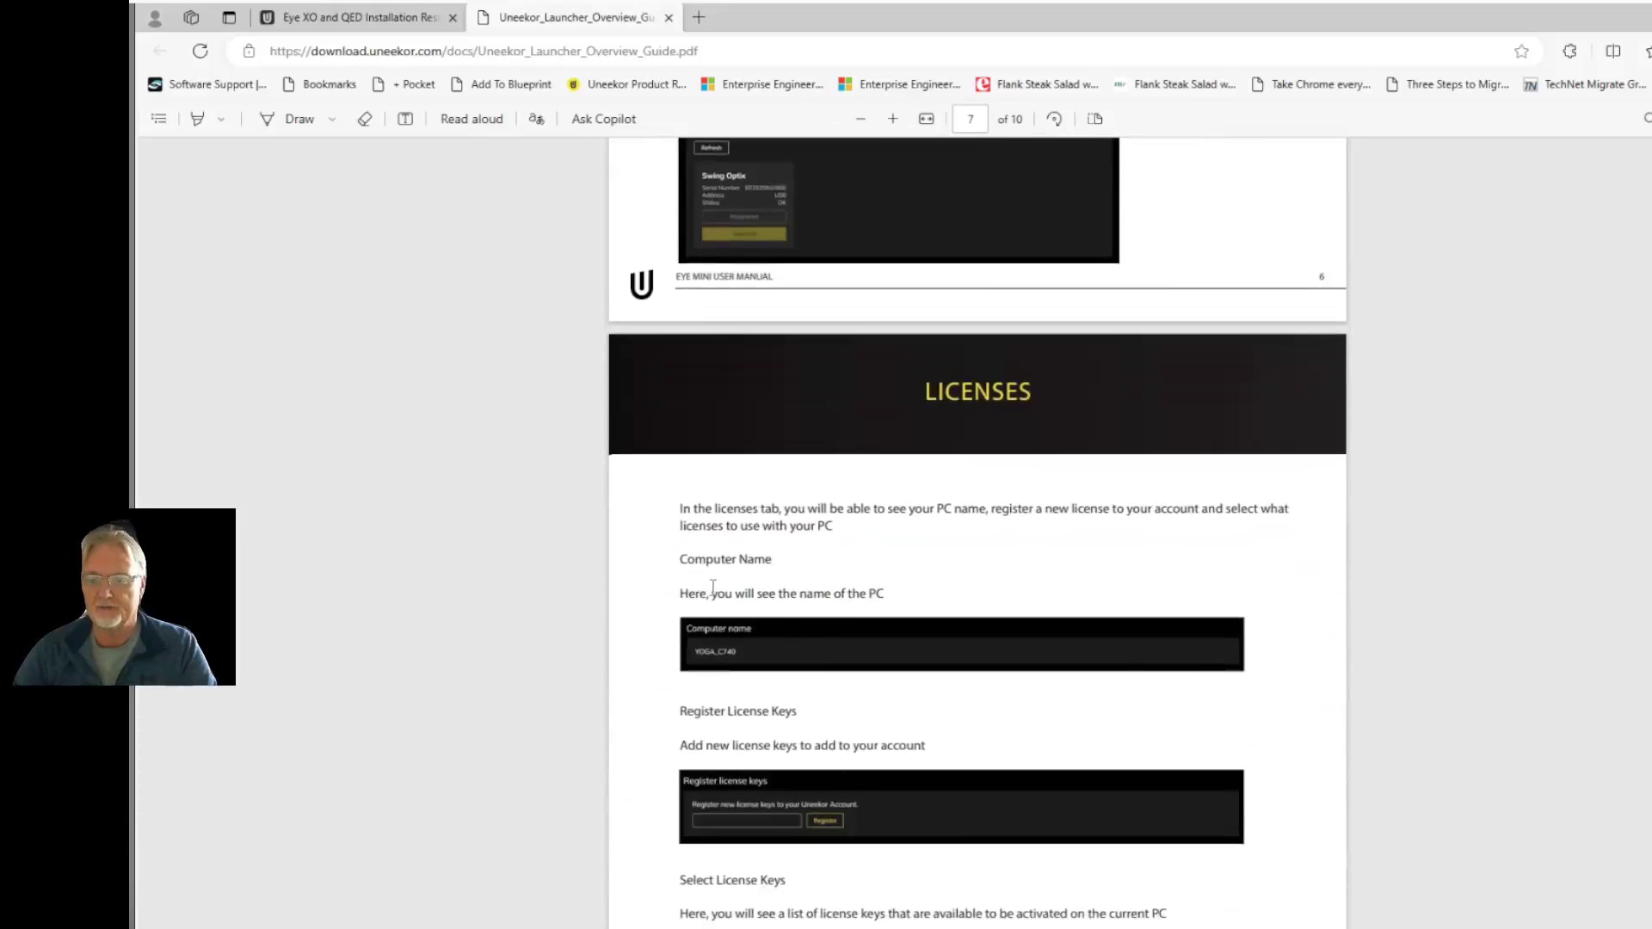
key(ctrl+w)
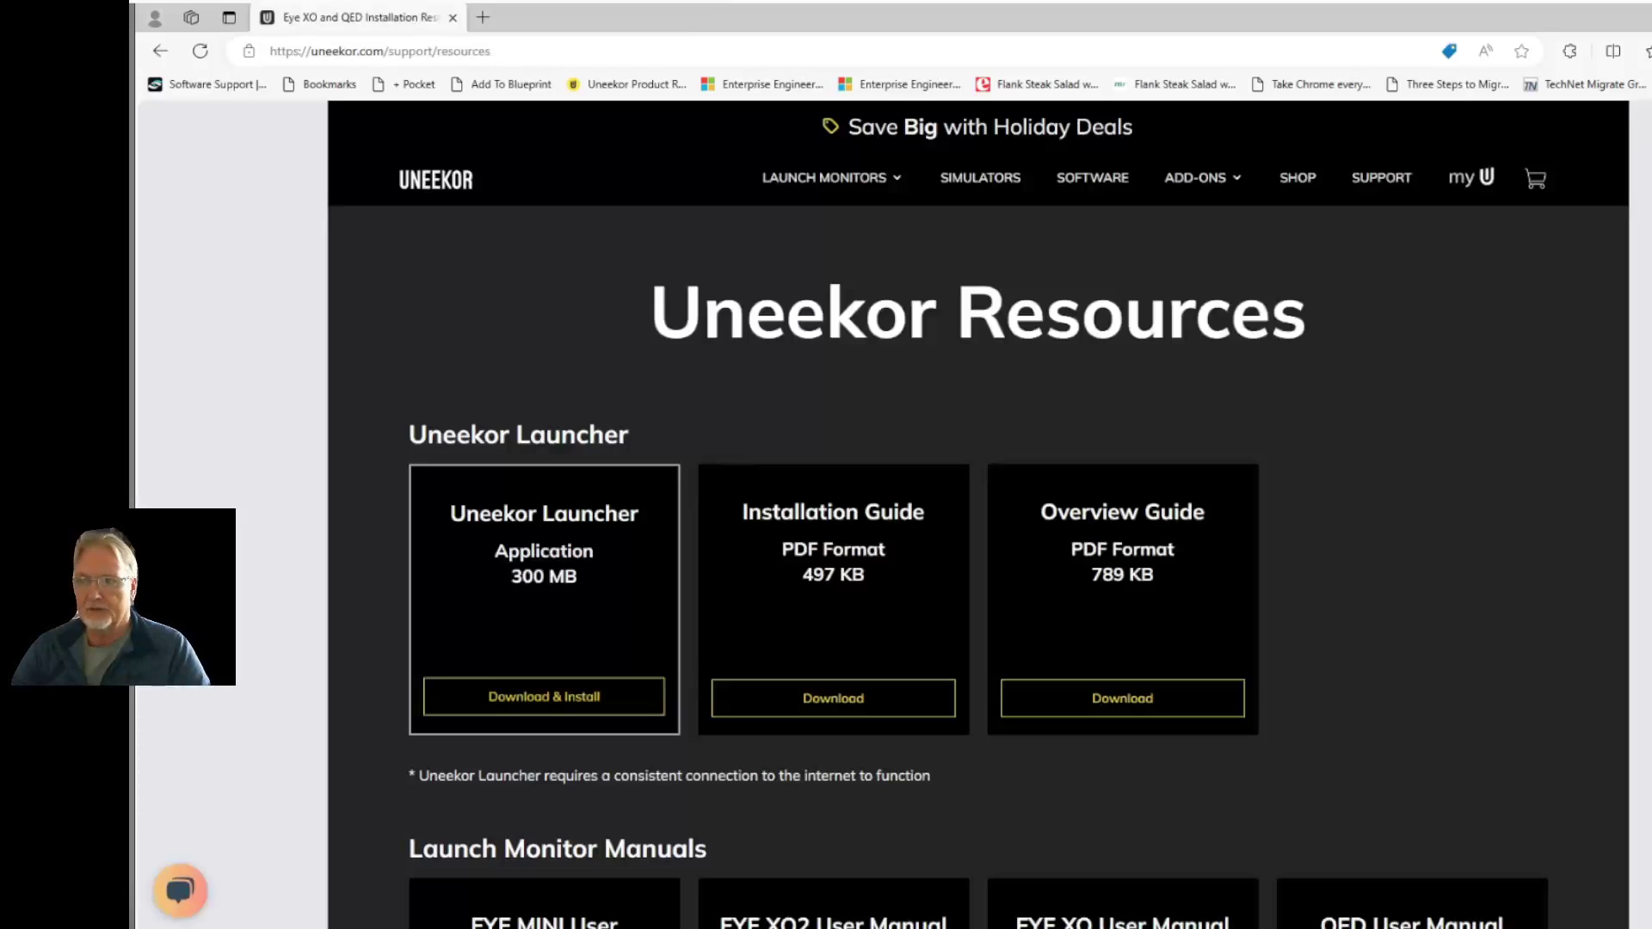
Switch to Uneekor Launcher and review the Start page's EYE XO status and installed software.
key(alt+Tab)
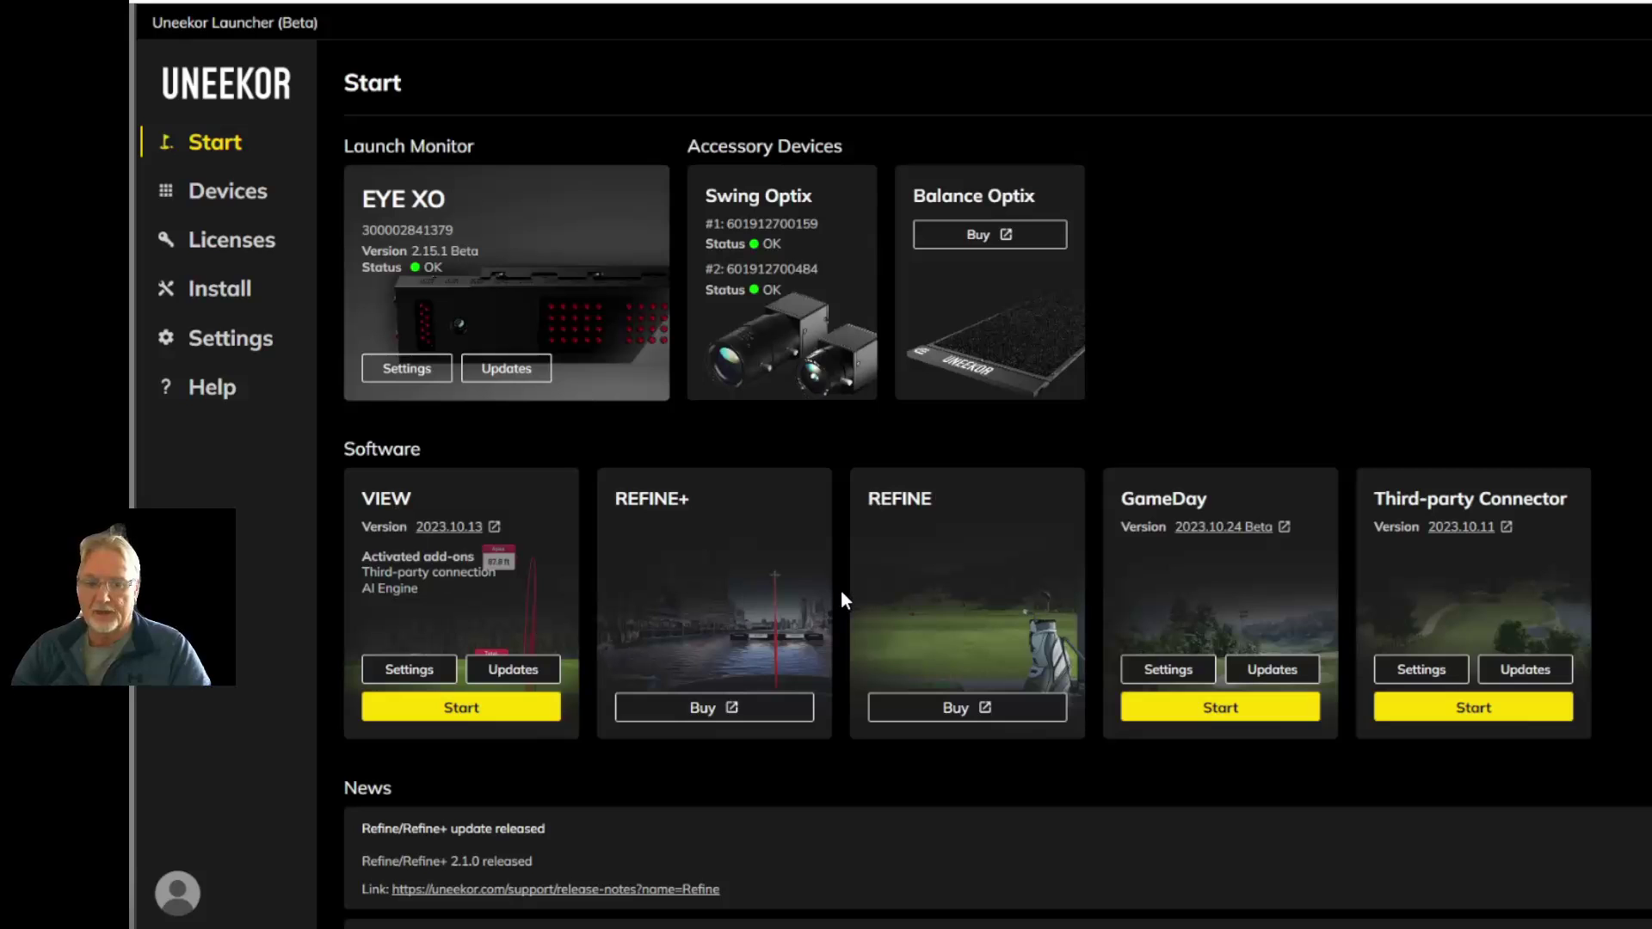
scroll(986, 779, down, 4)
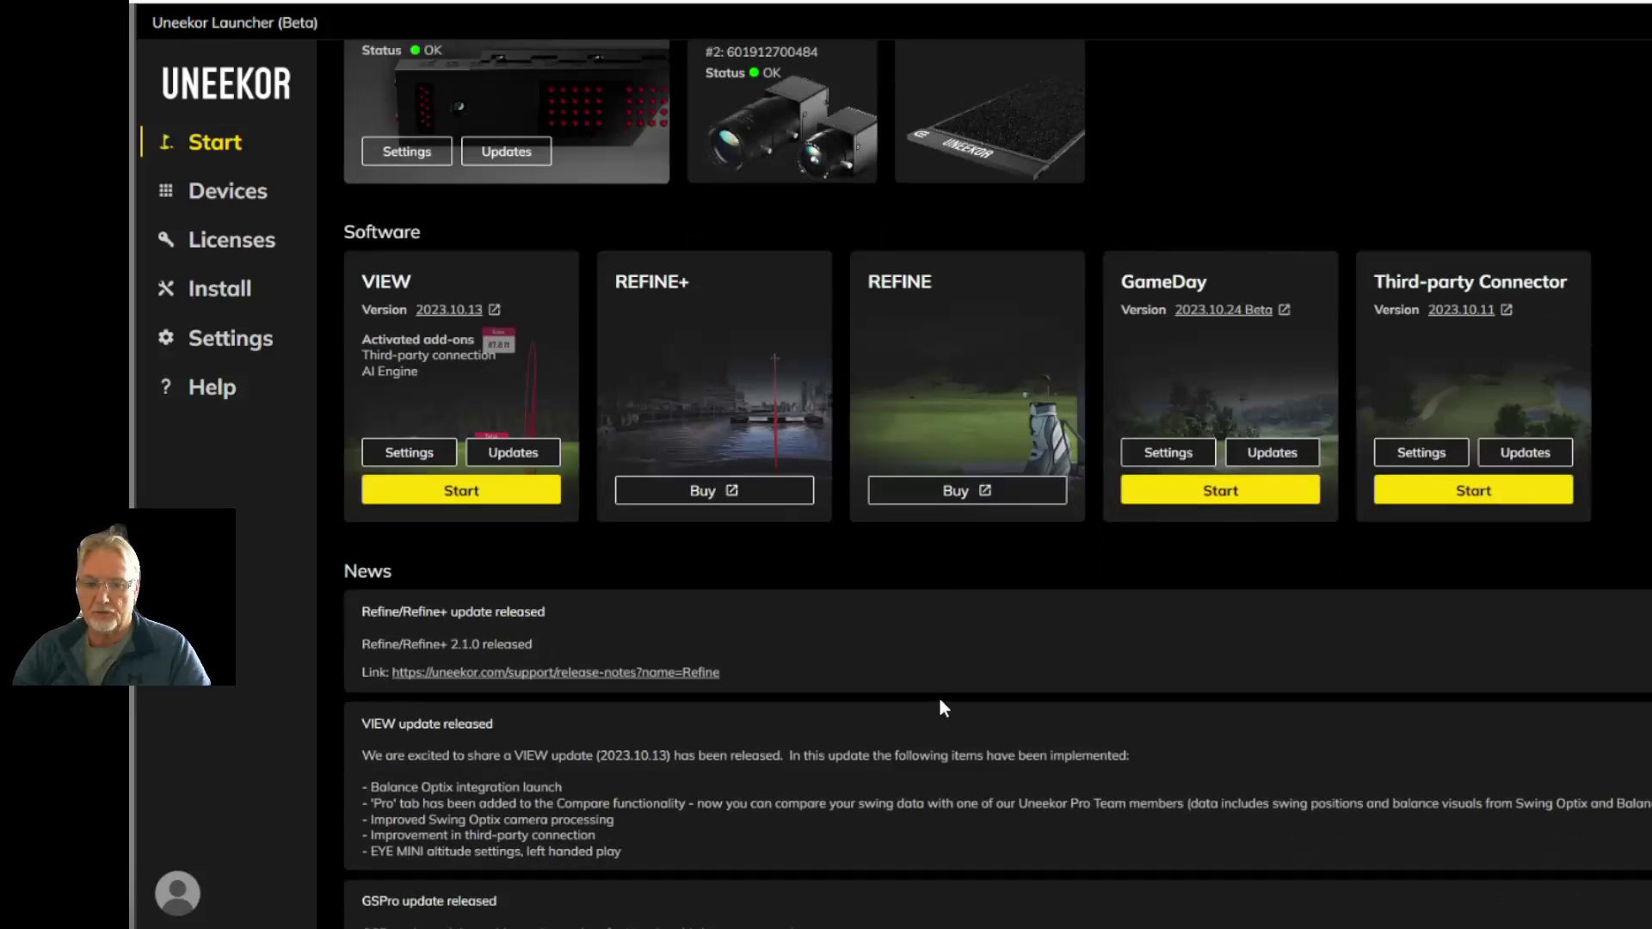
scroll(940, 698, down, 3)
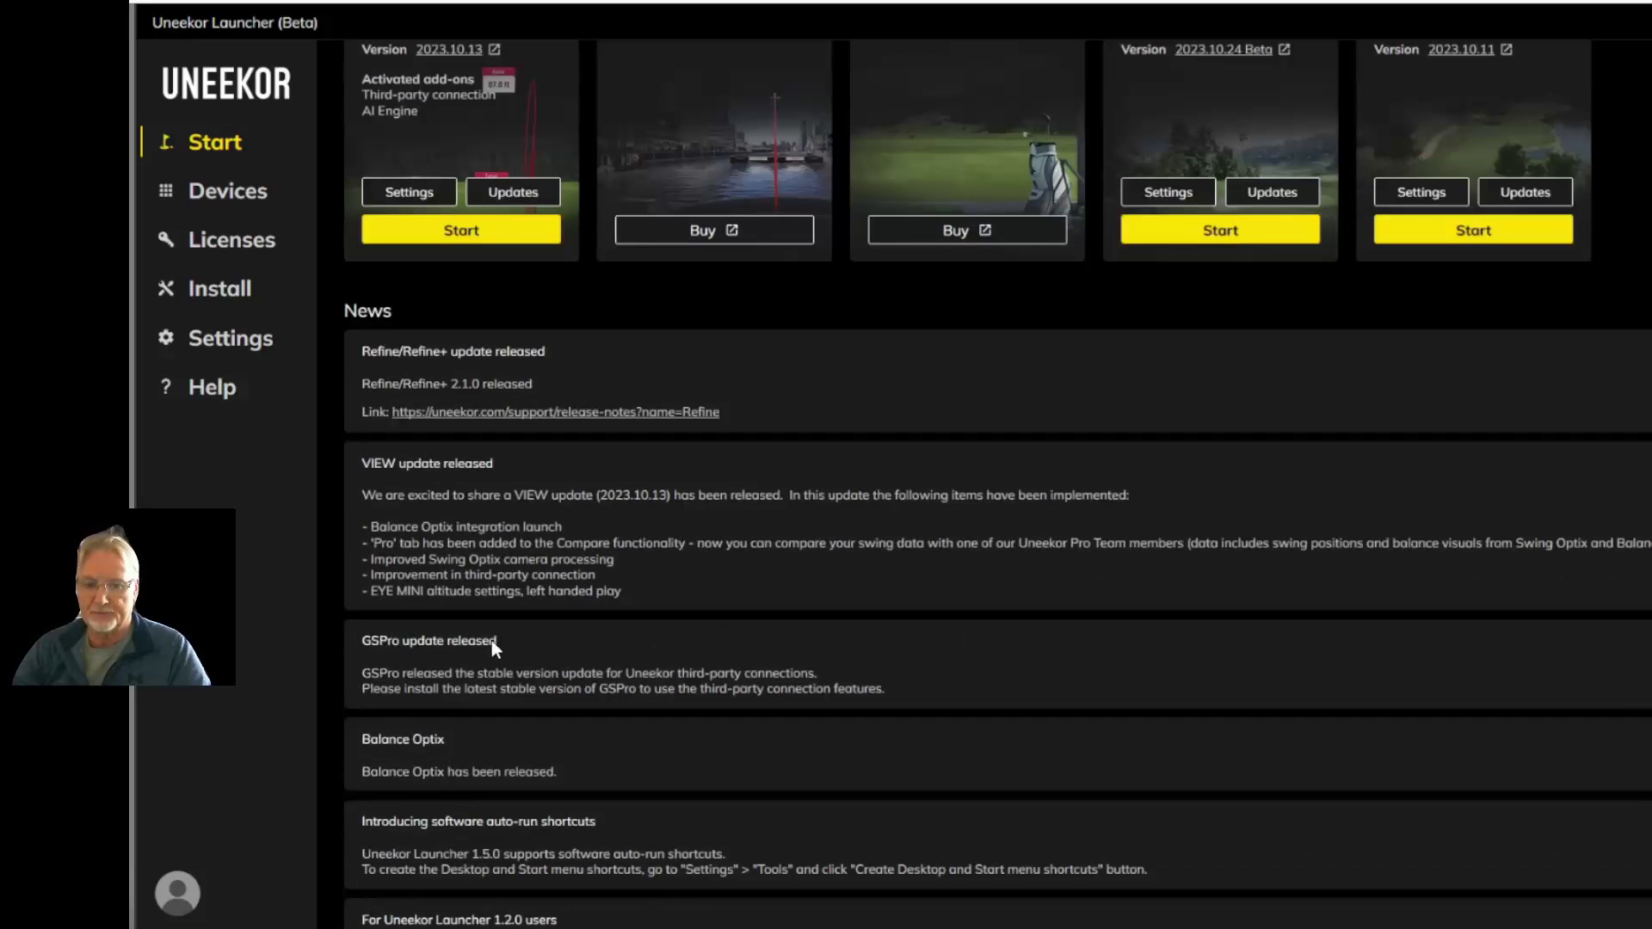
scroll(721, 659, down, 3)
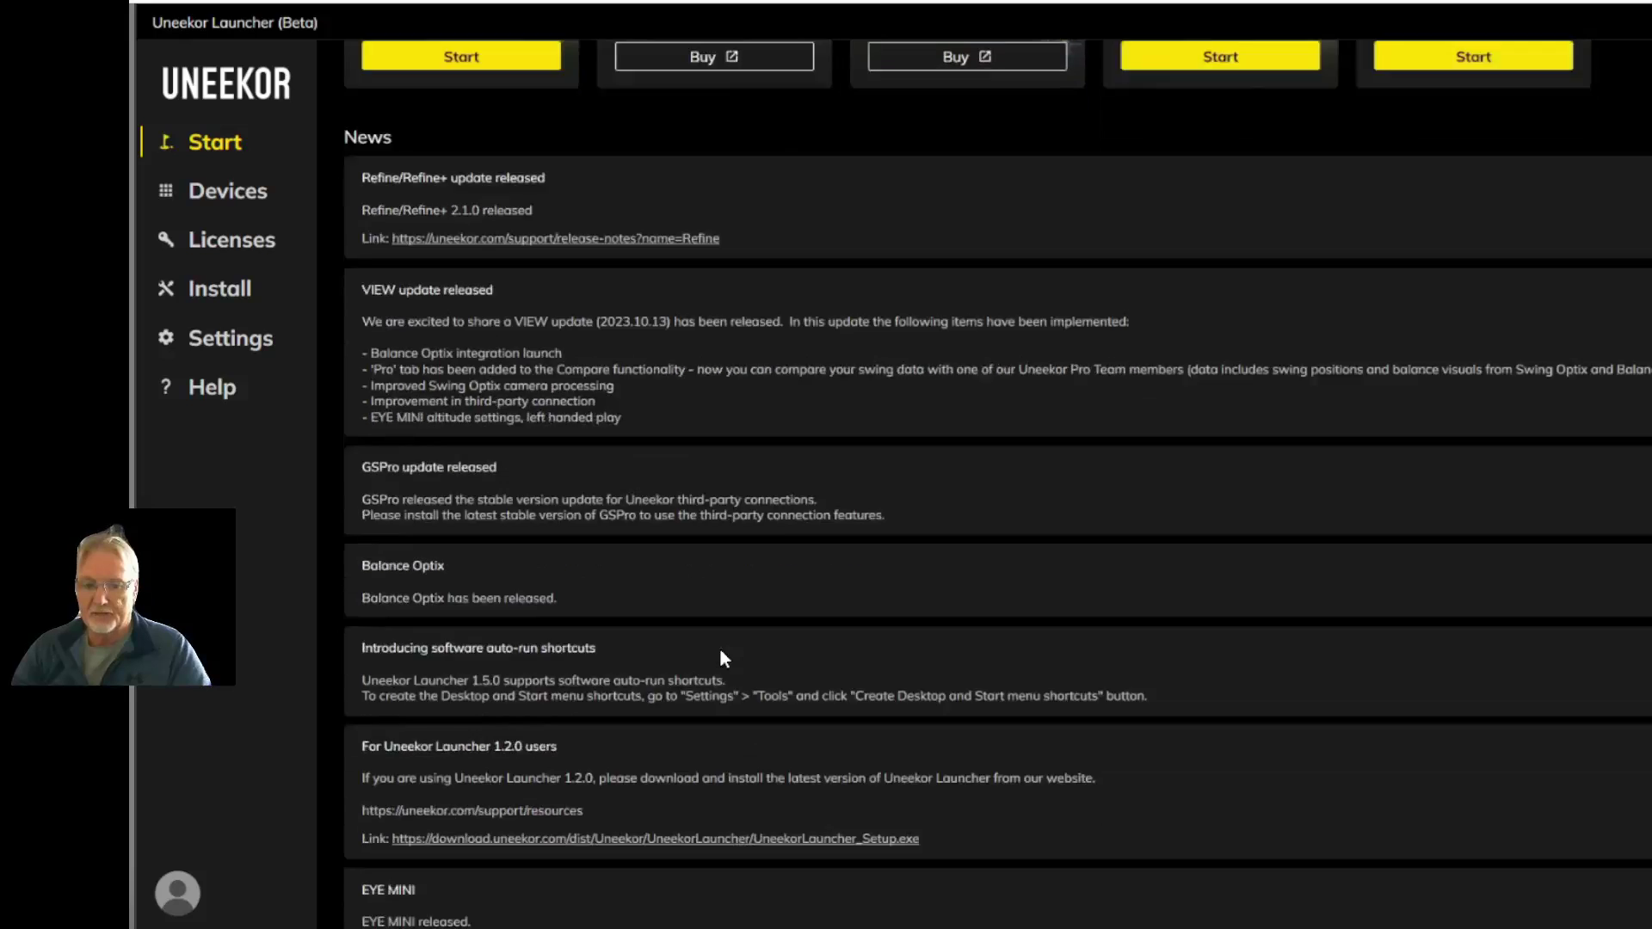
scroll(722, 659, down, 1)
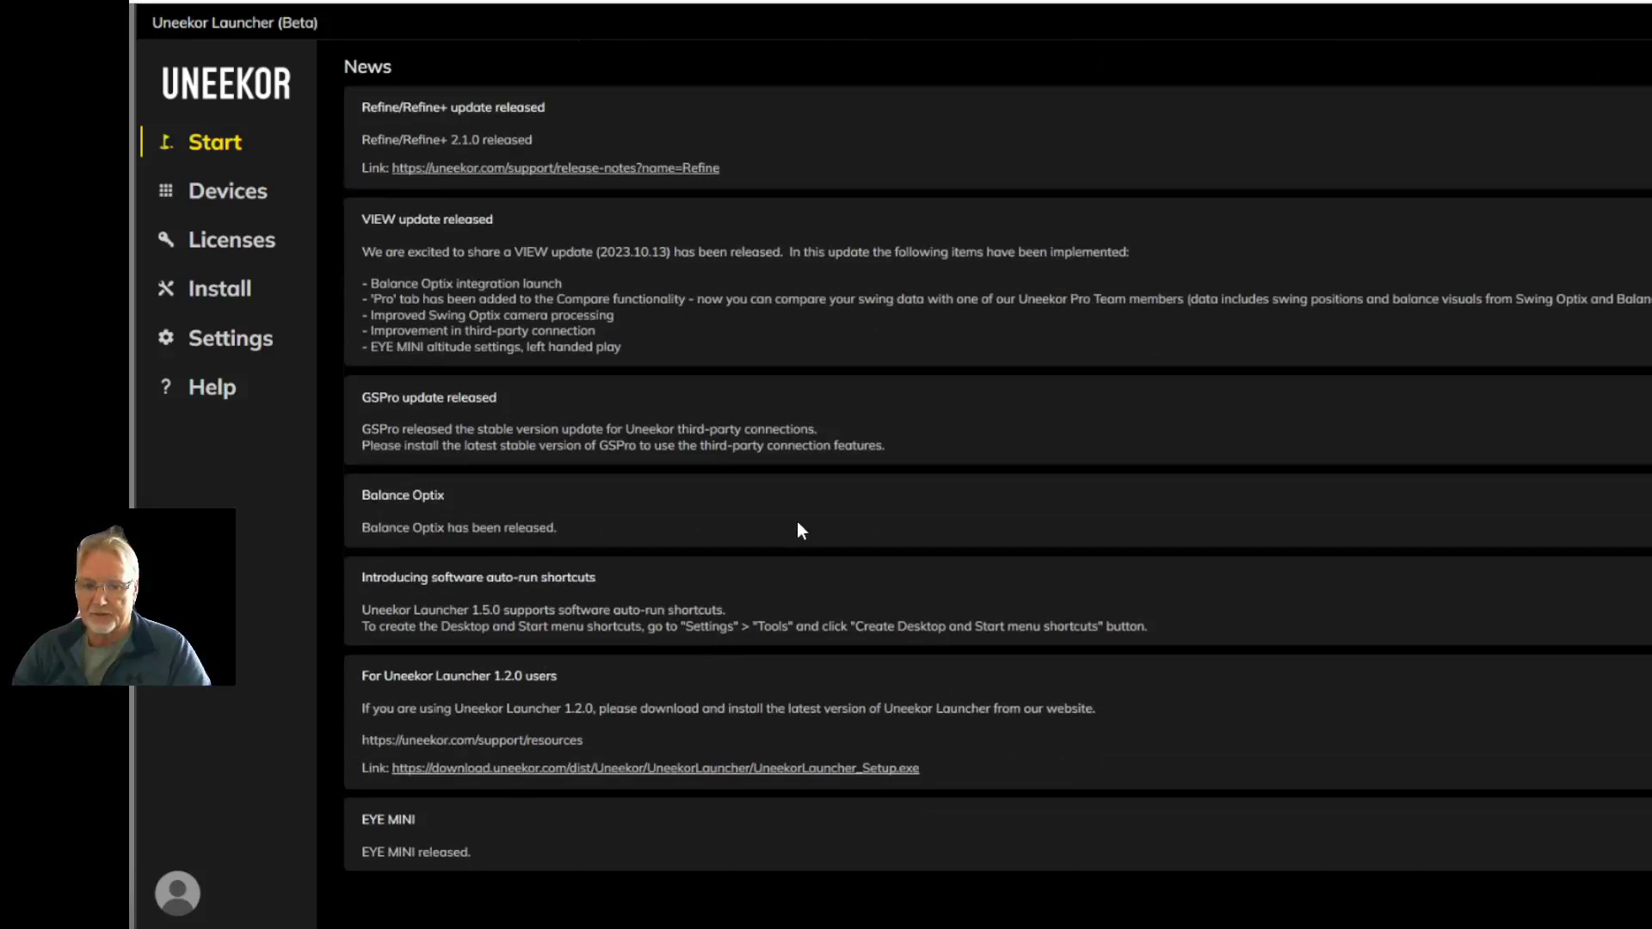
scroll(797, 522, up, 5)
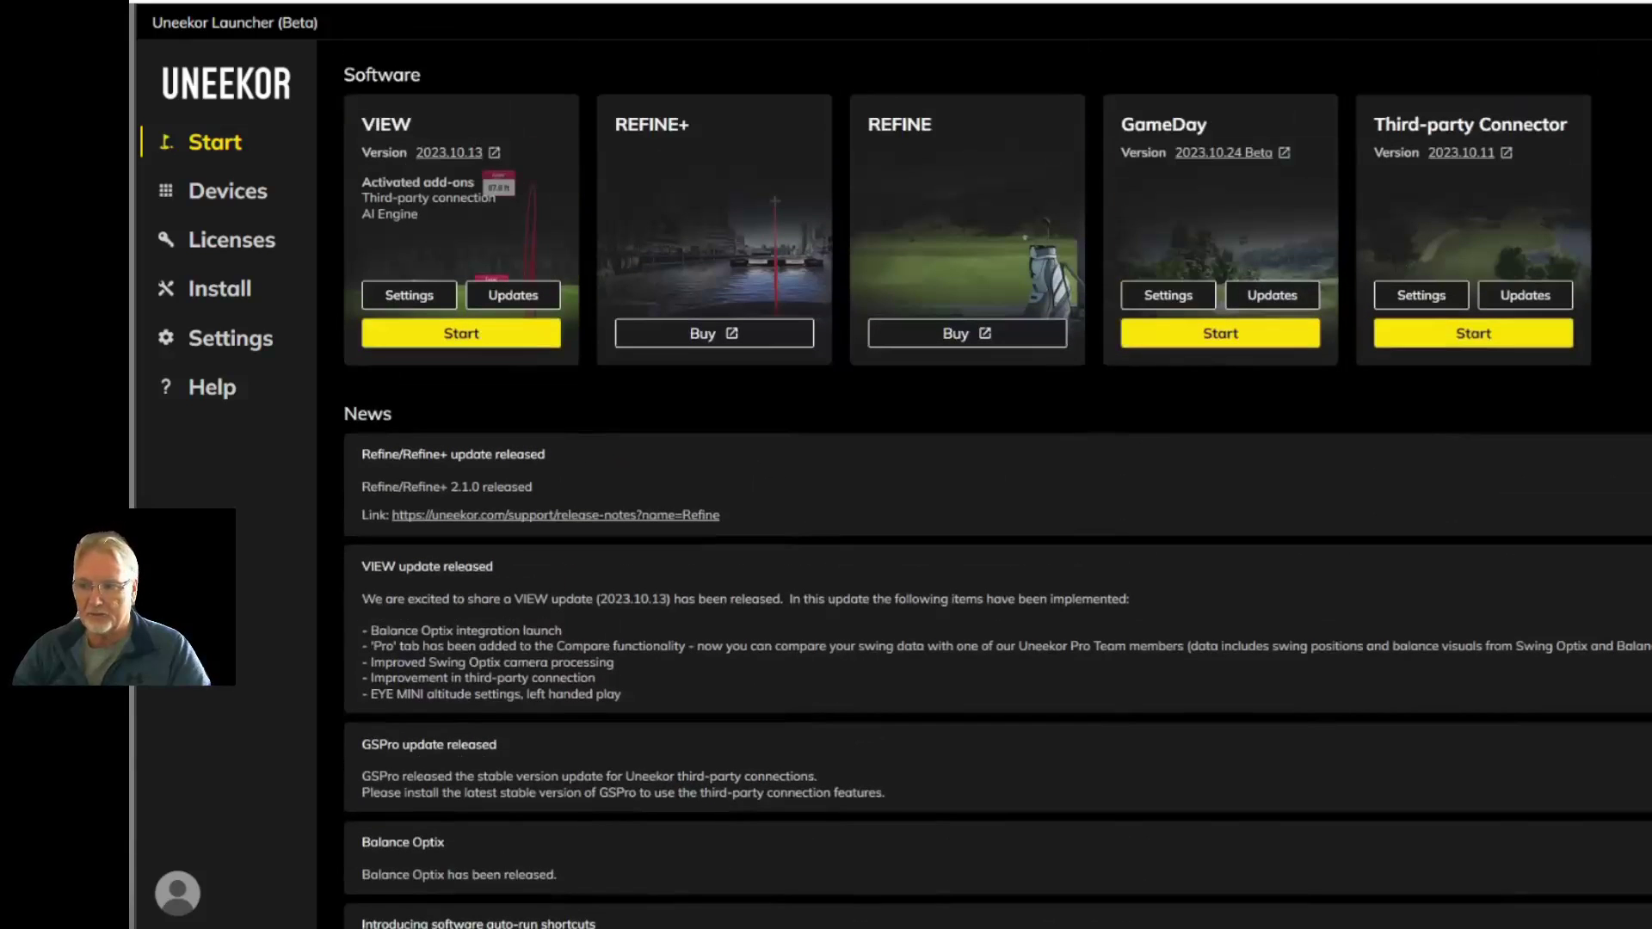
scroll(995, 615, up, 4)
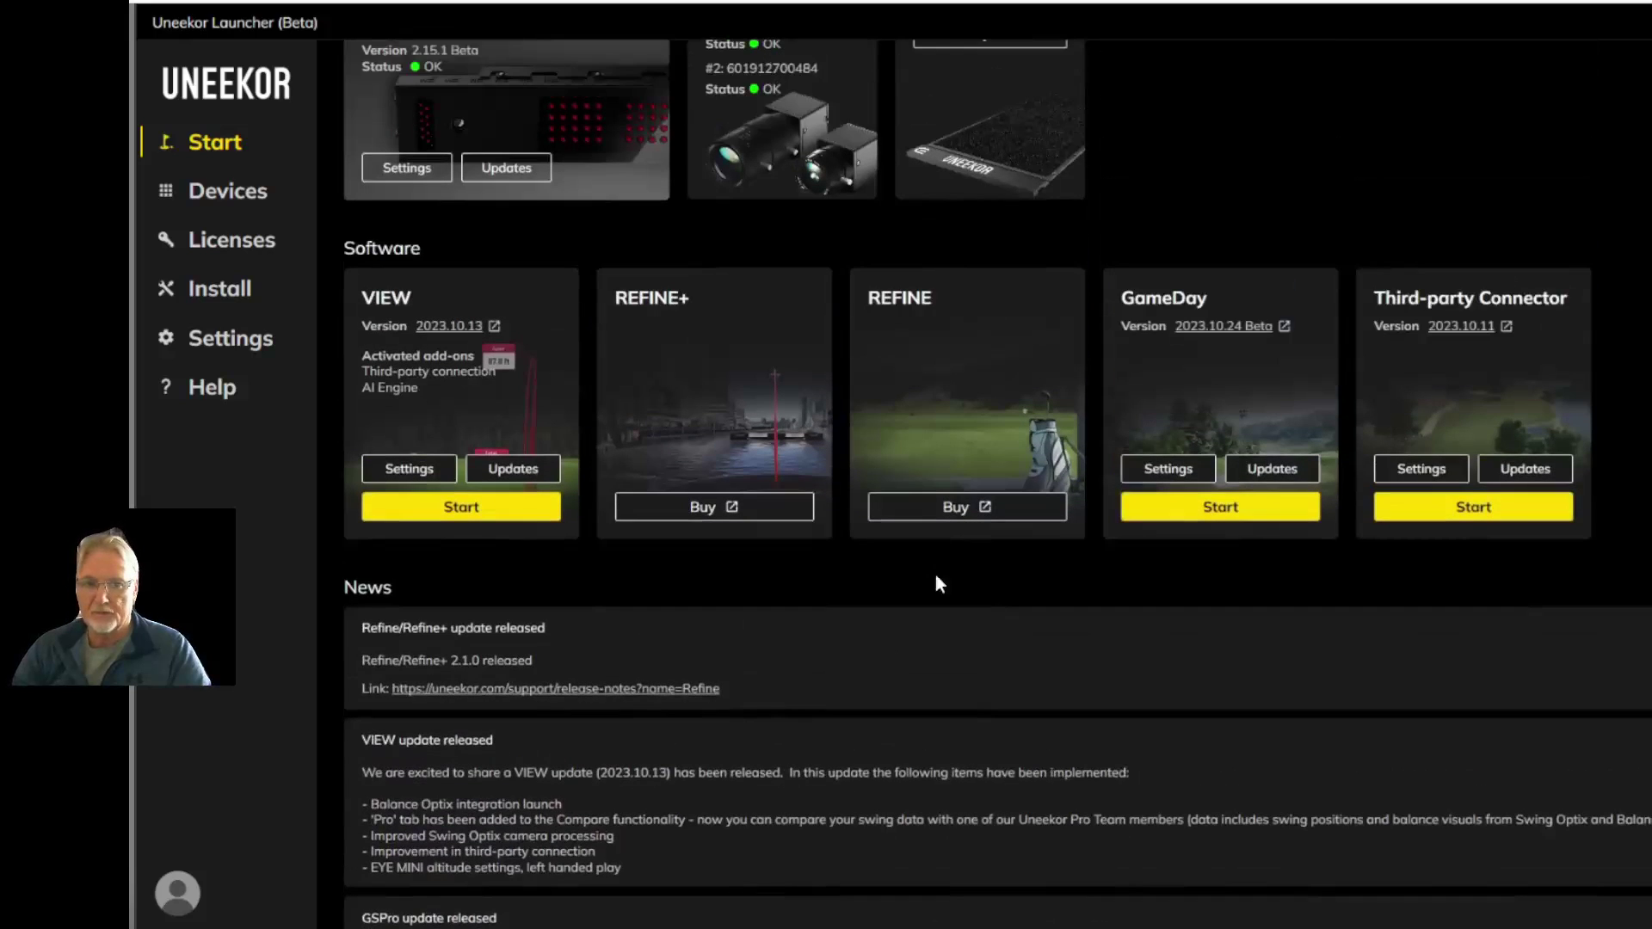
scroll(907, 570, up, 1)
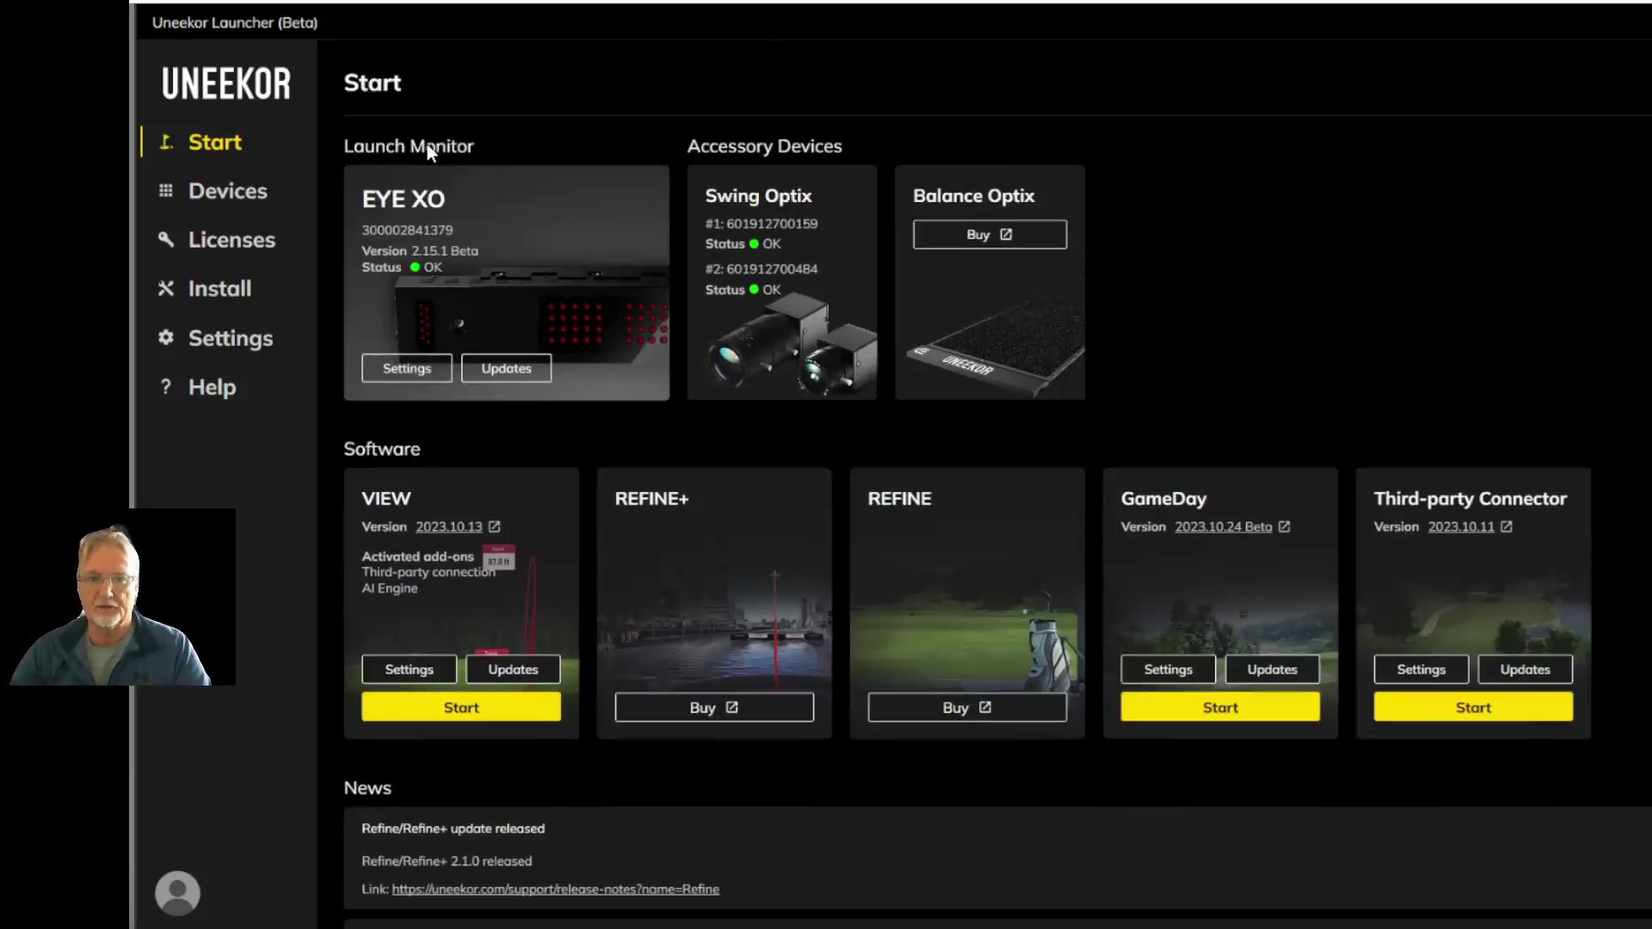
Confirm on the Devices page that the EYE XO is found on Ethernet 2 and selected, then view Licenses.
click(225, 187)
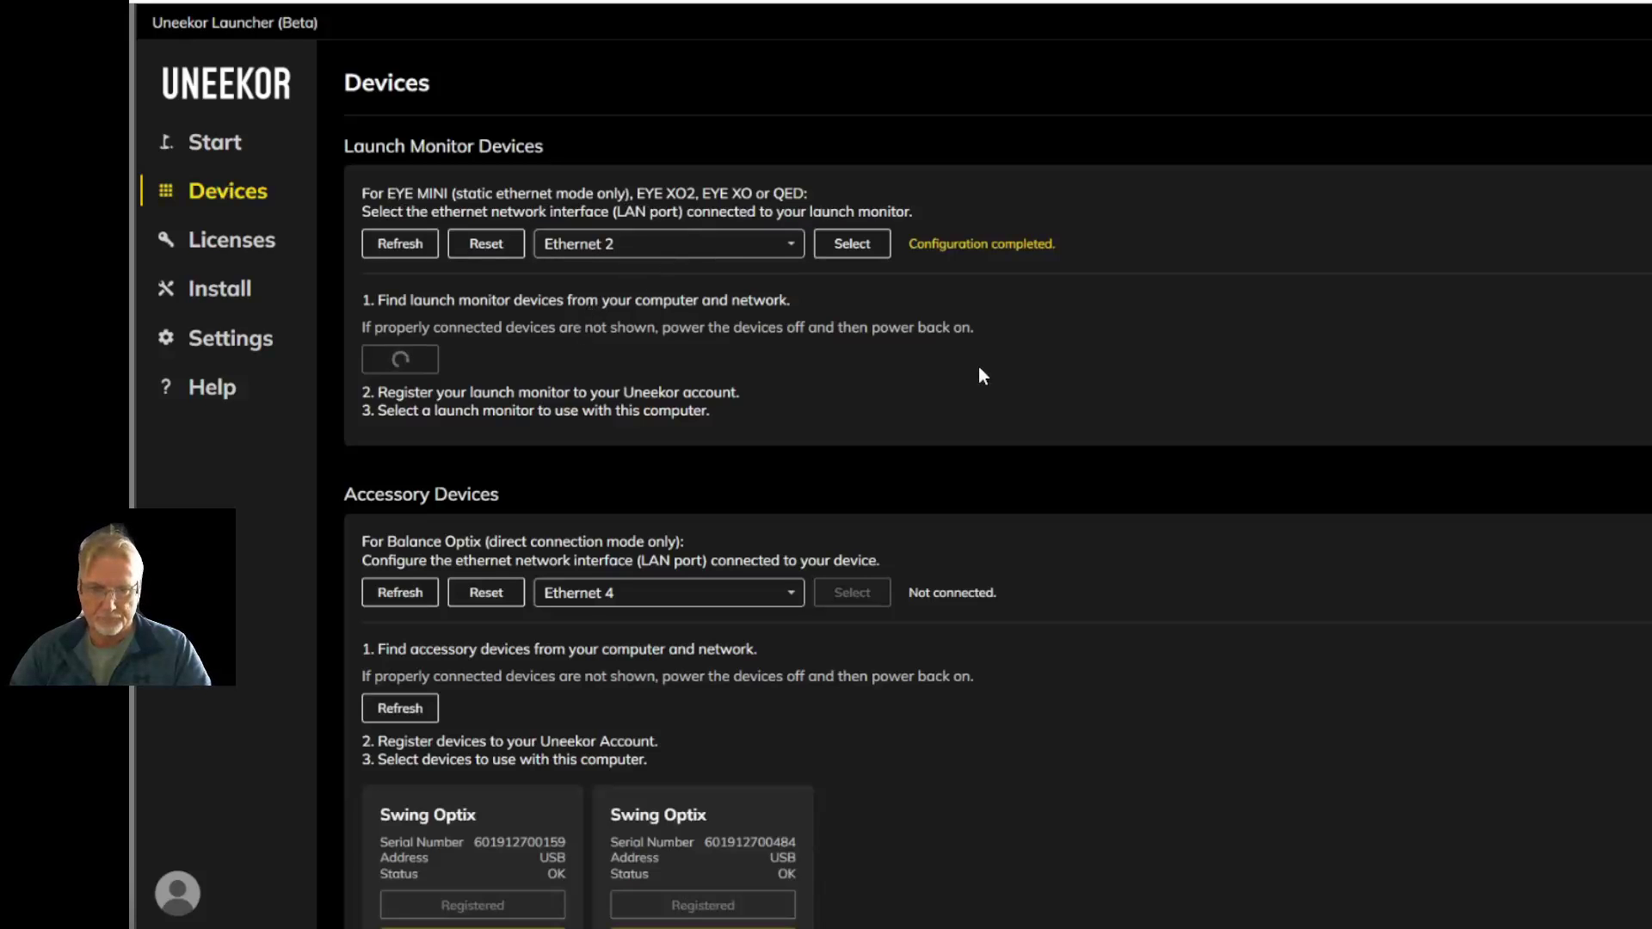
scroll(978, 366, down, 3)
scroll(980, 370, down, 3)
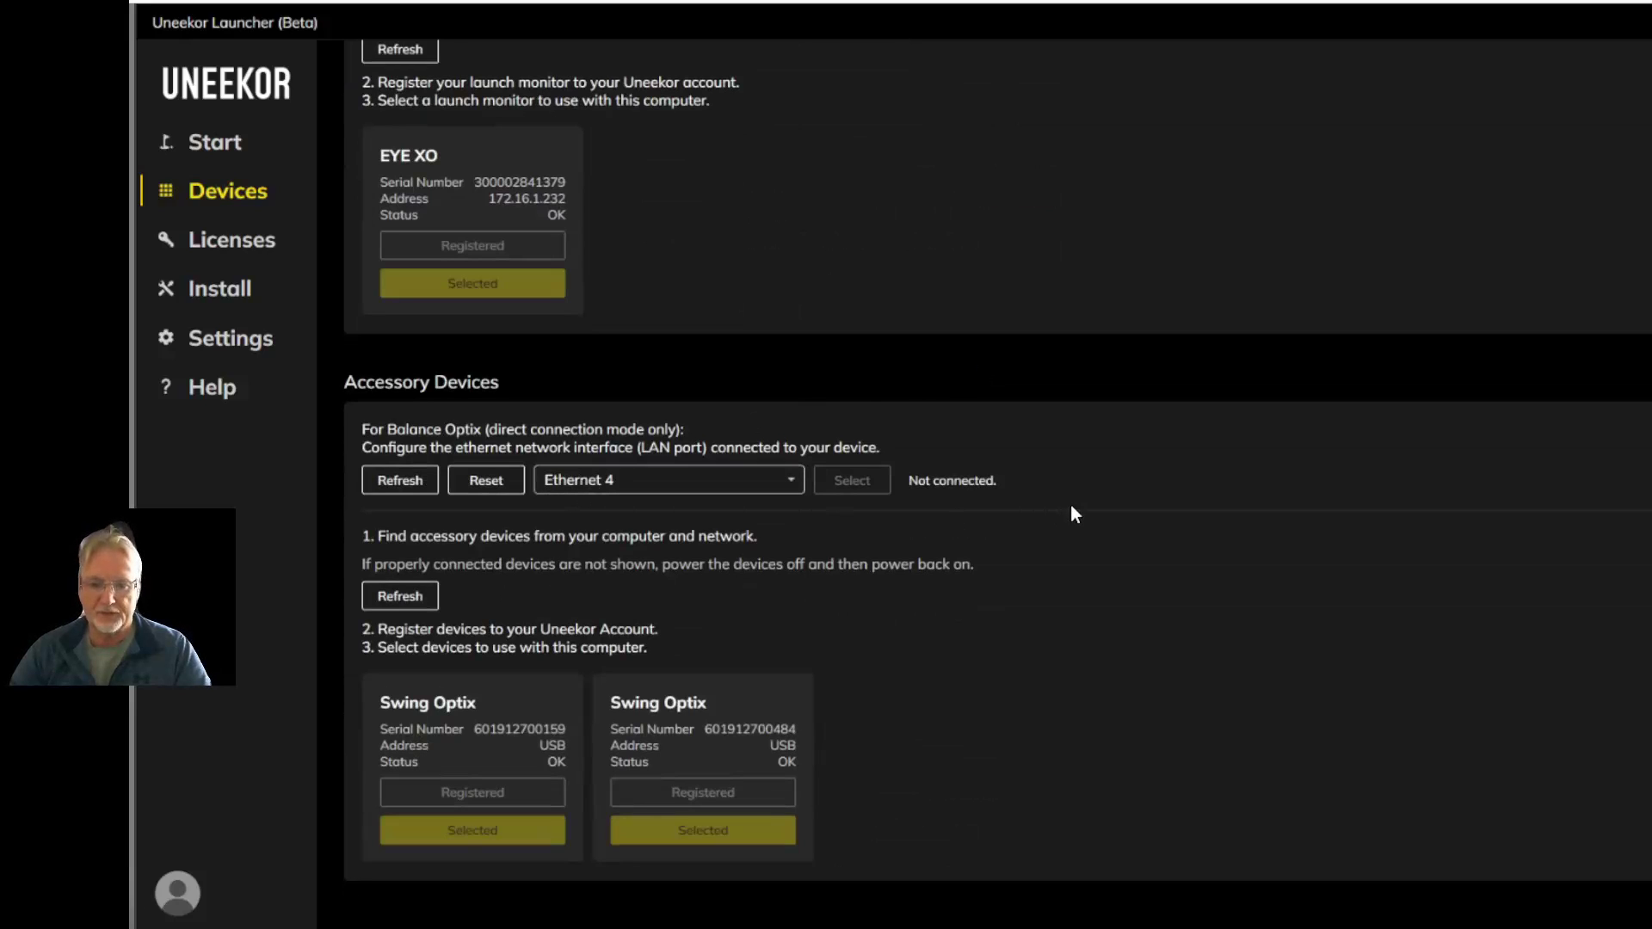
scroll(1072, 508, up, 5)
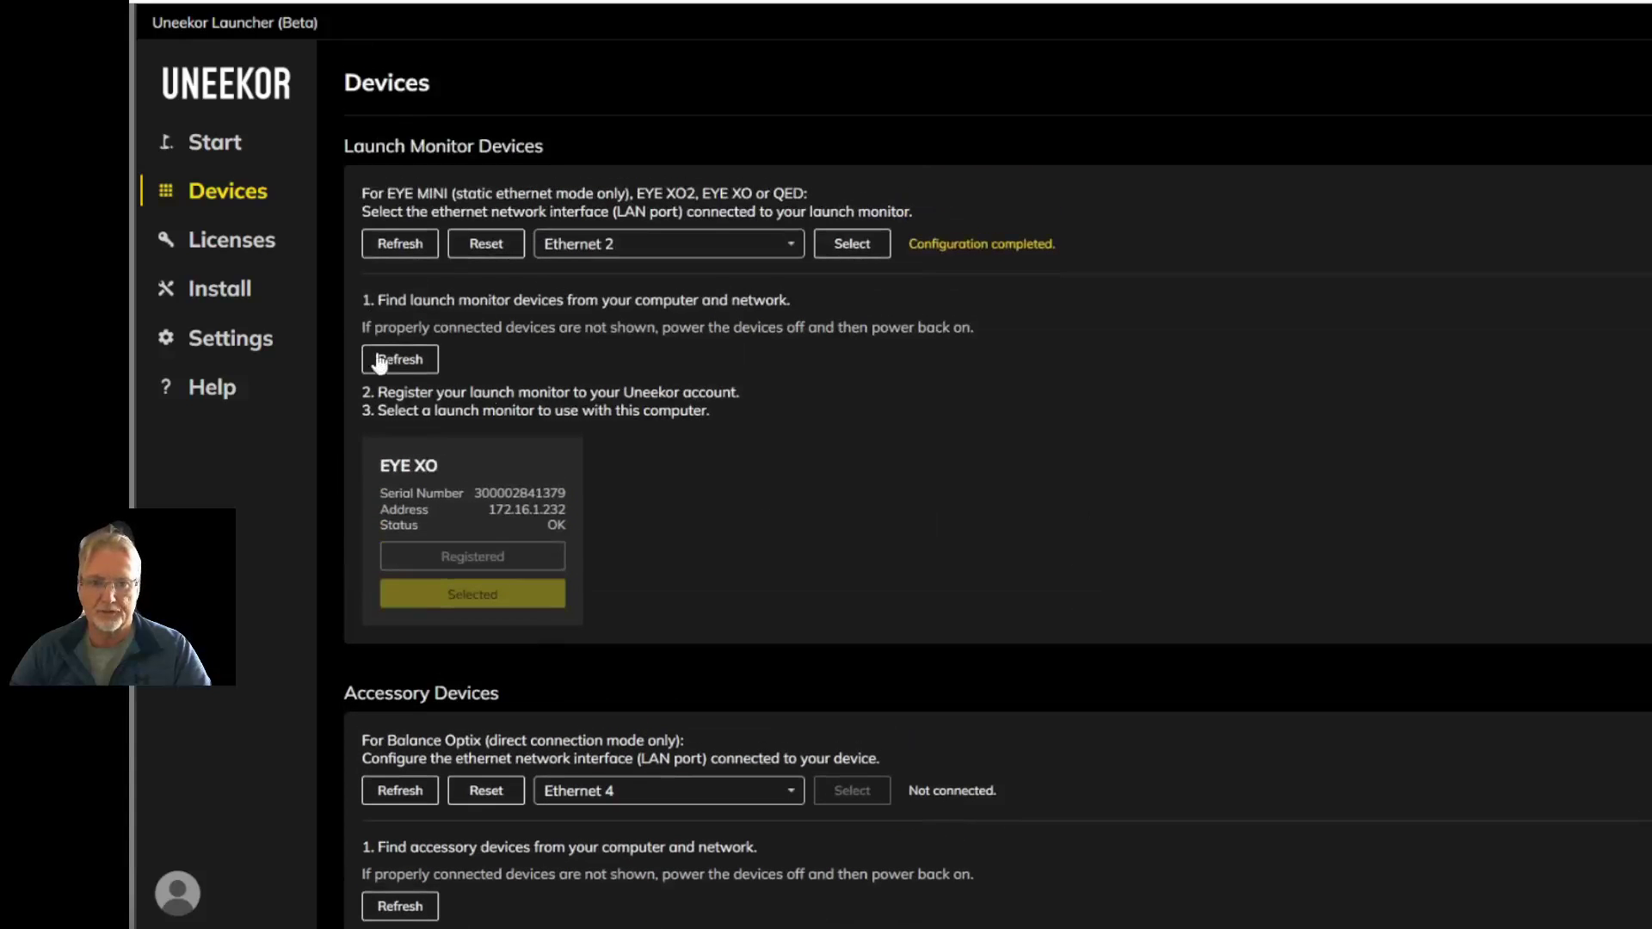
click(232, 244)
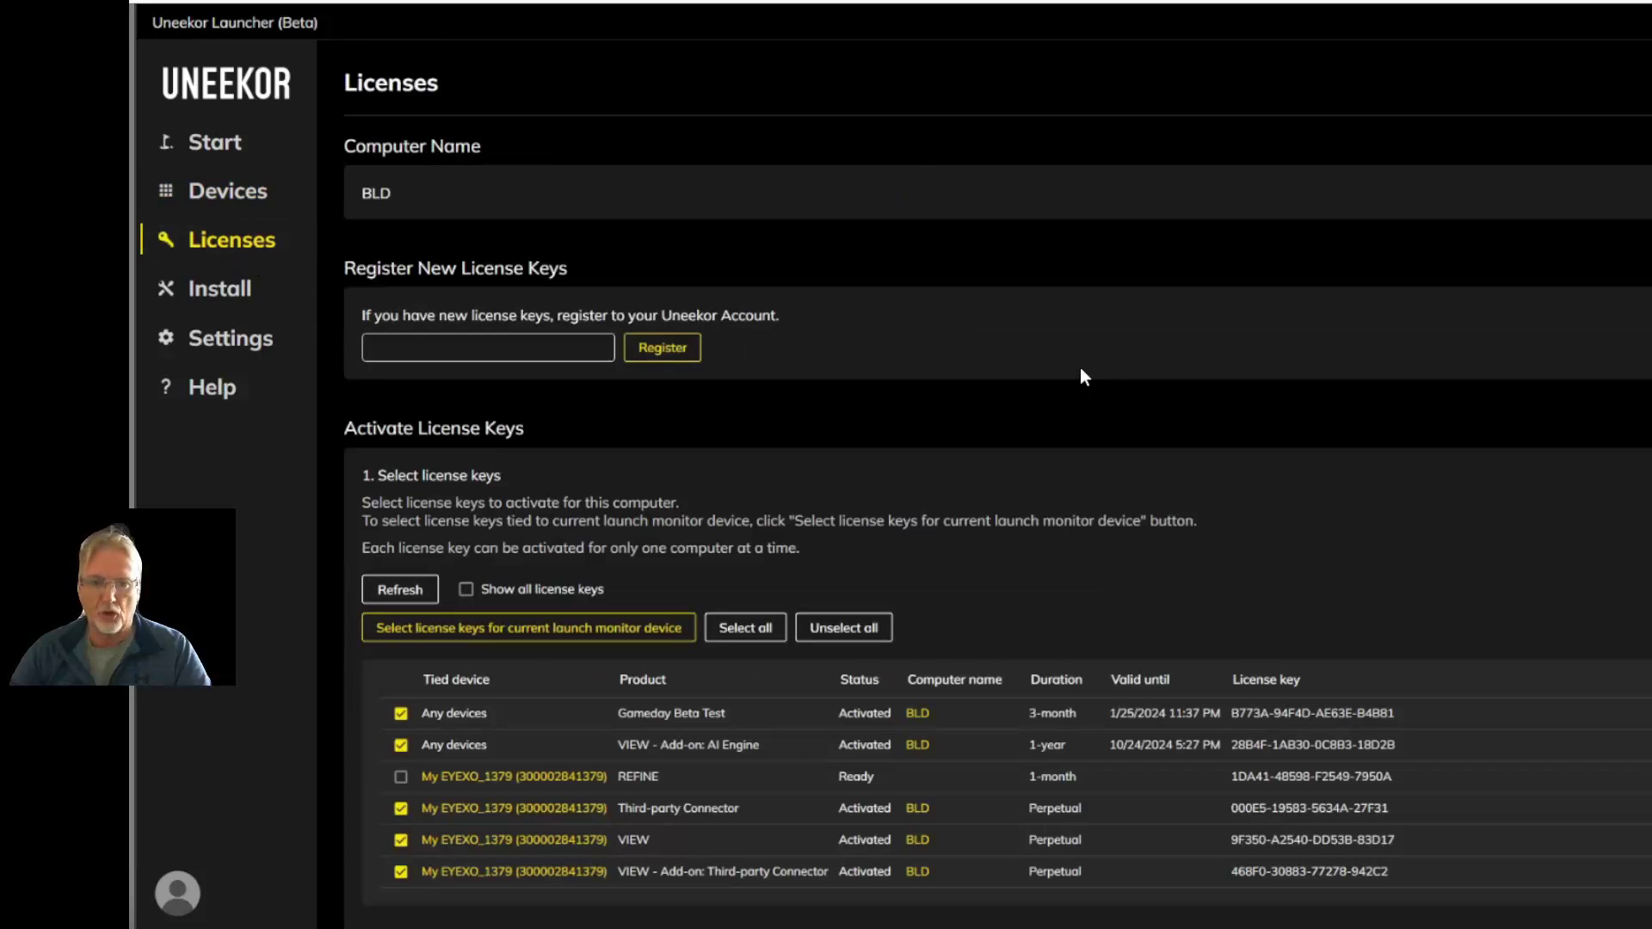
Review the license keys, leaving the REFINE key unactivated, and open the Install Wizard.
scroll(1081, 377, down, 1)
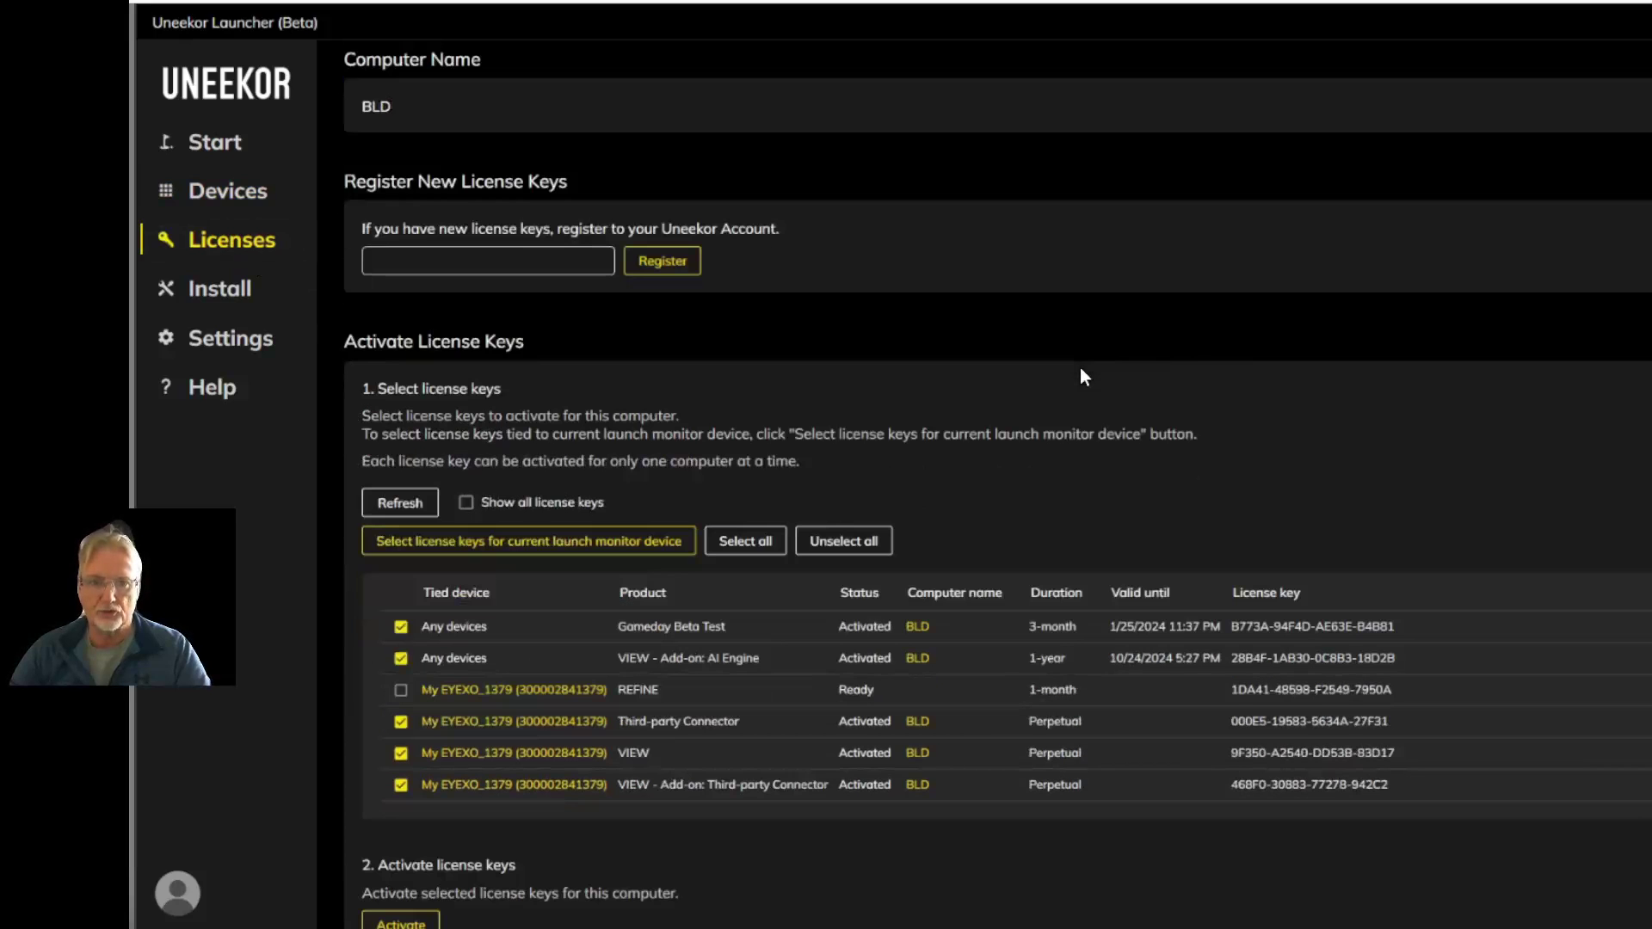
scroll(1082, 372, down, 1)
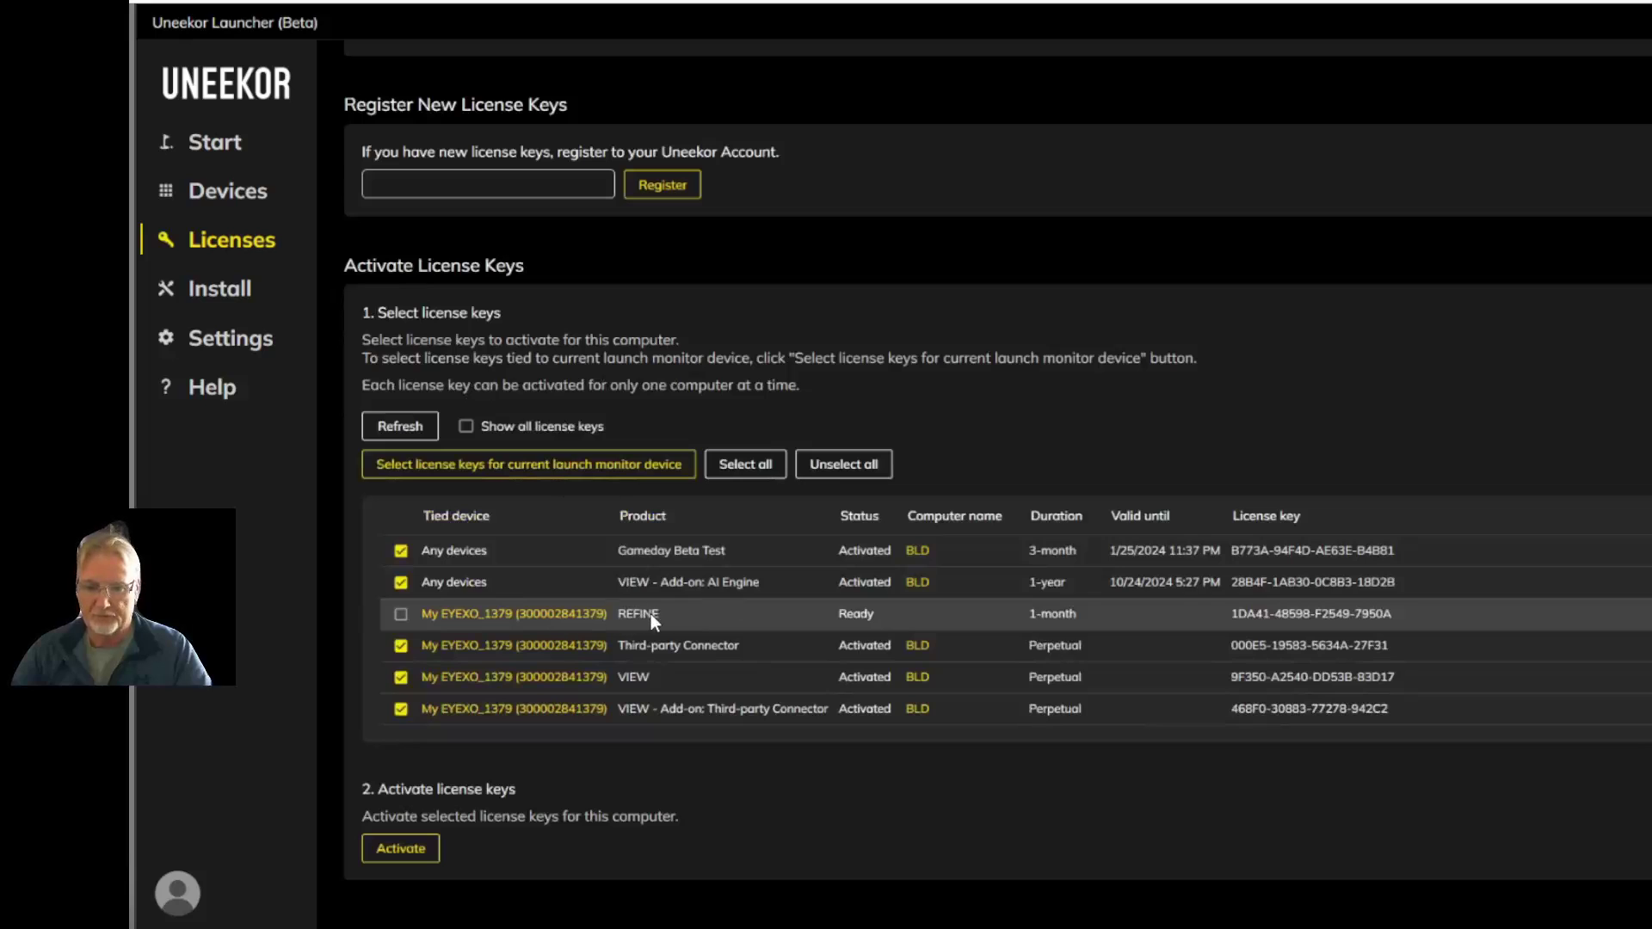
click(401, 617)
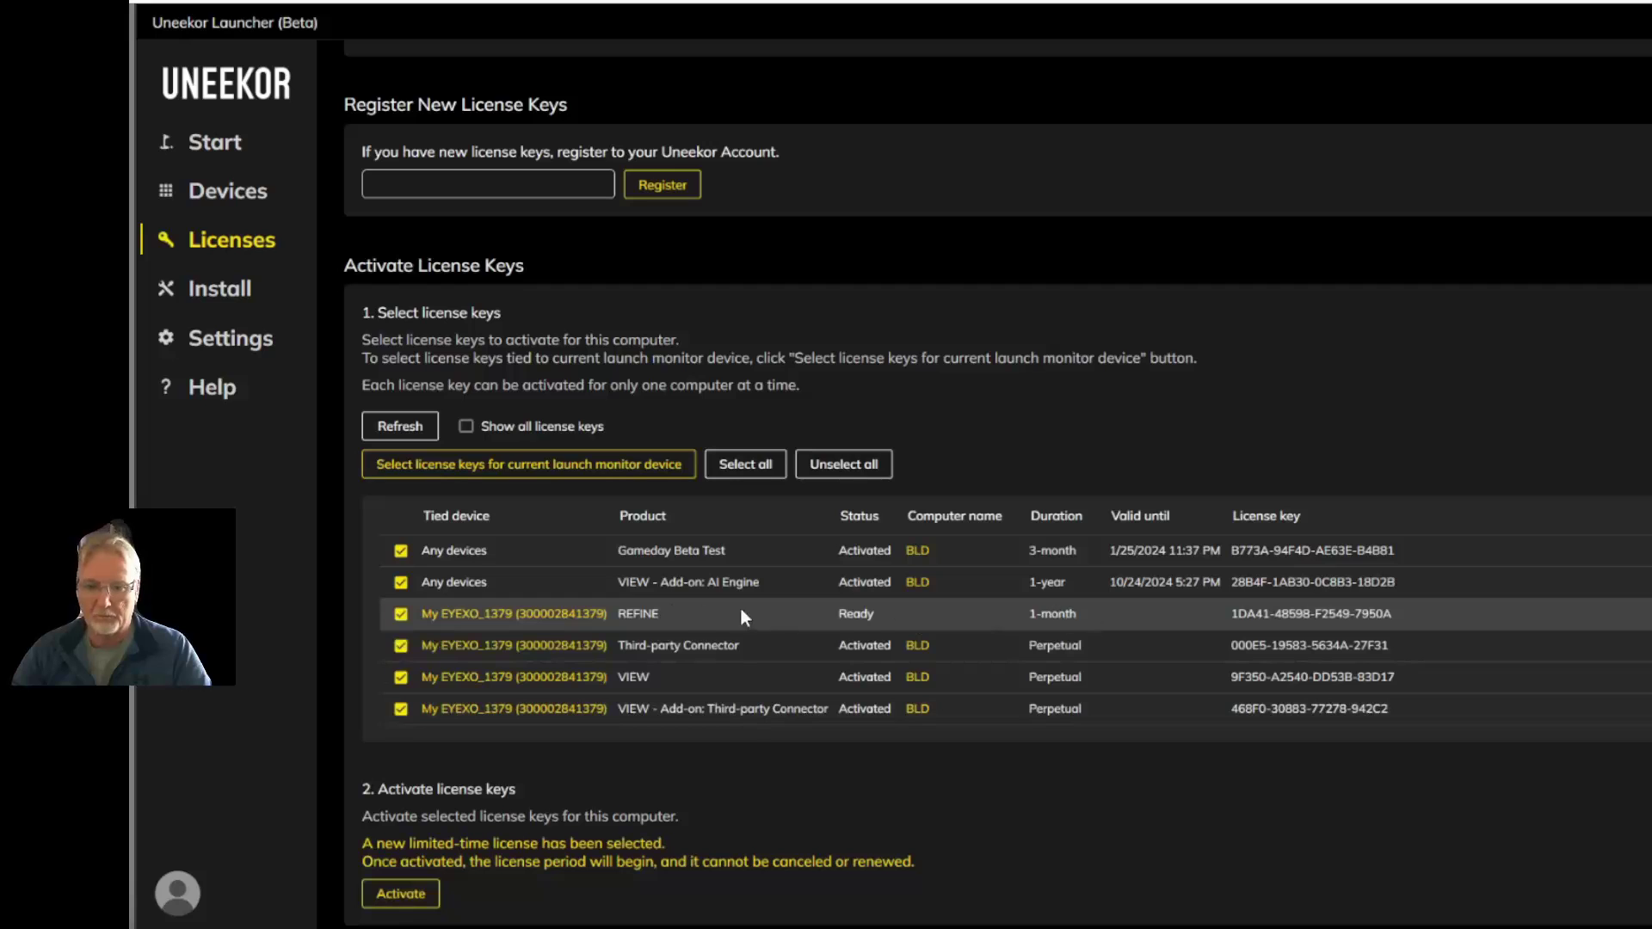
click(401, 614)
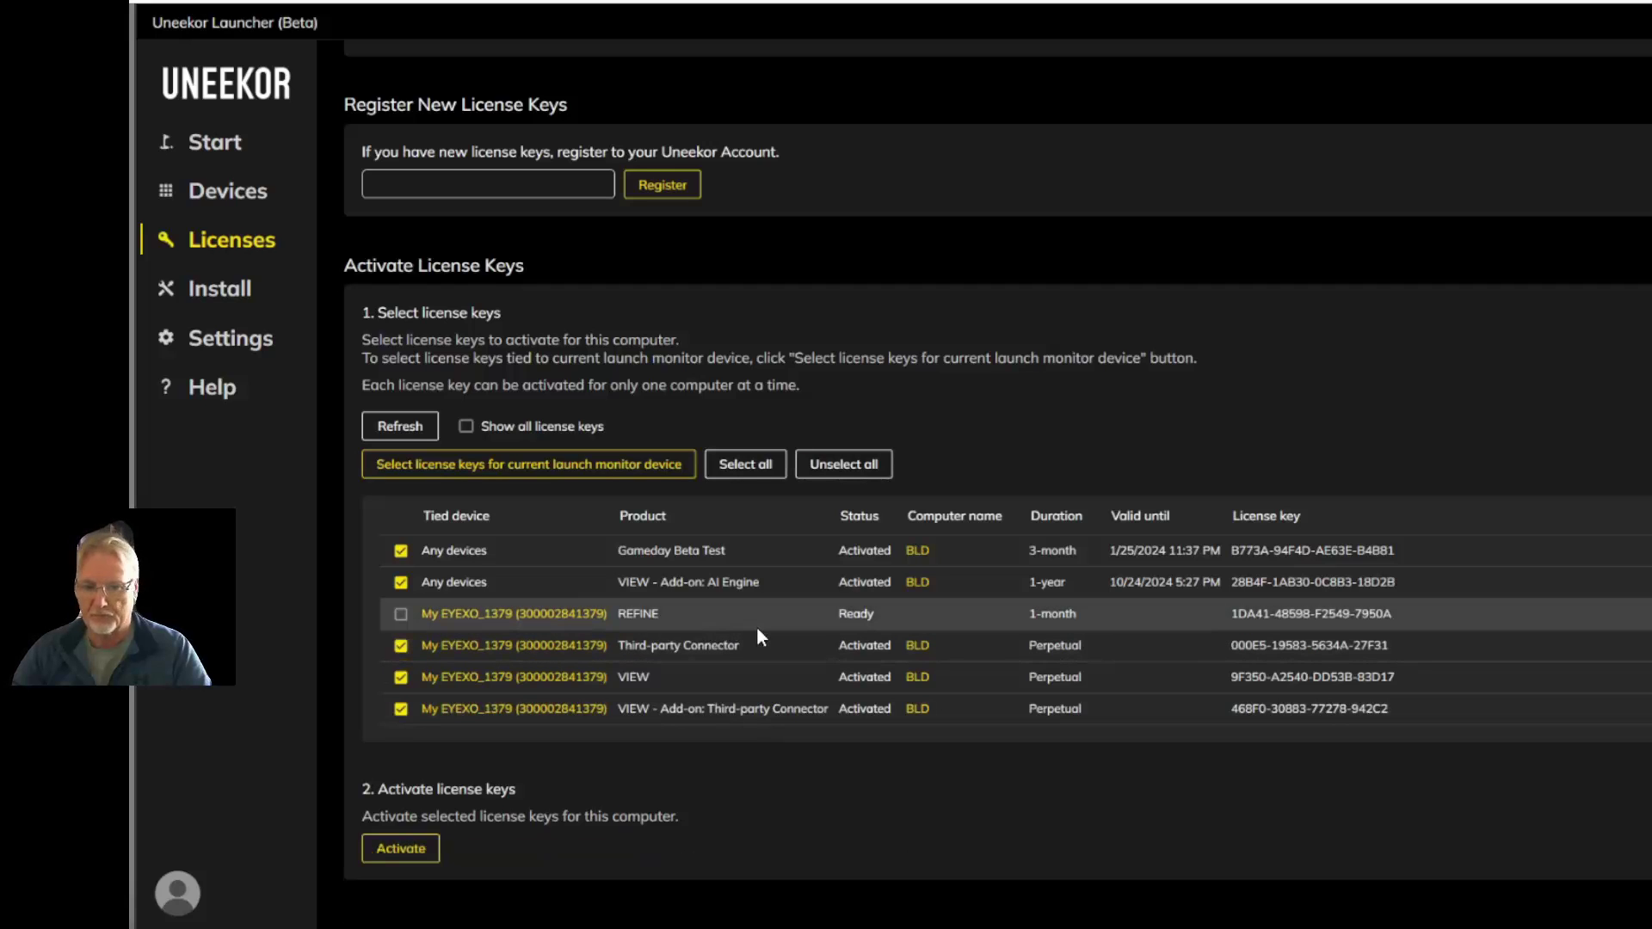
click(239, 293)
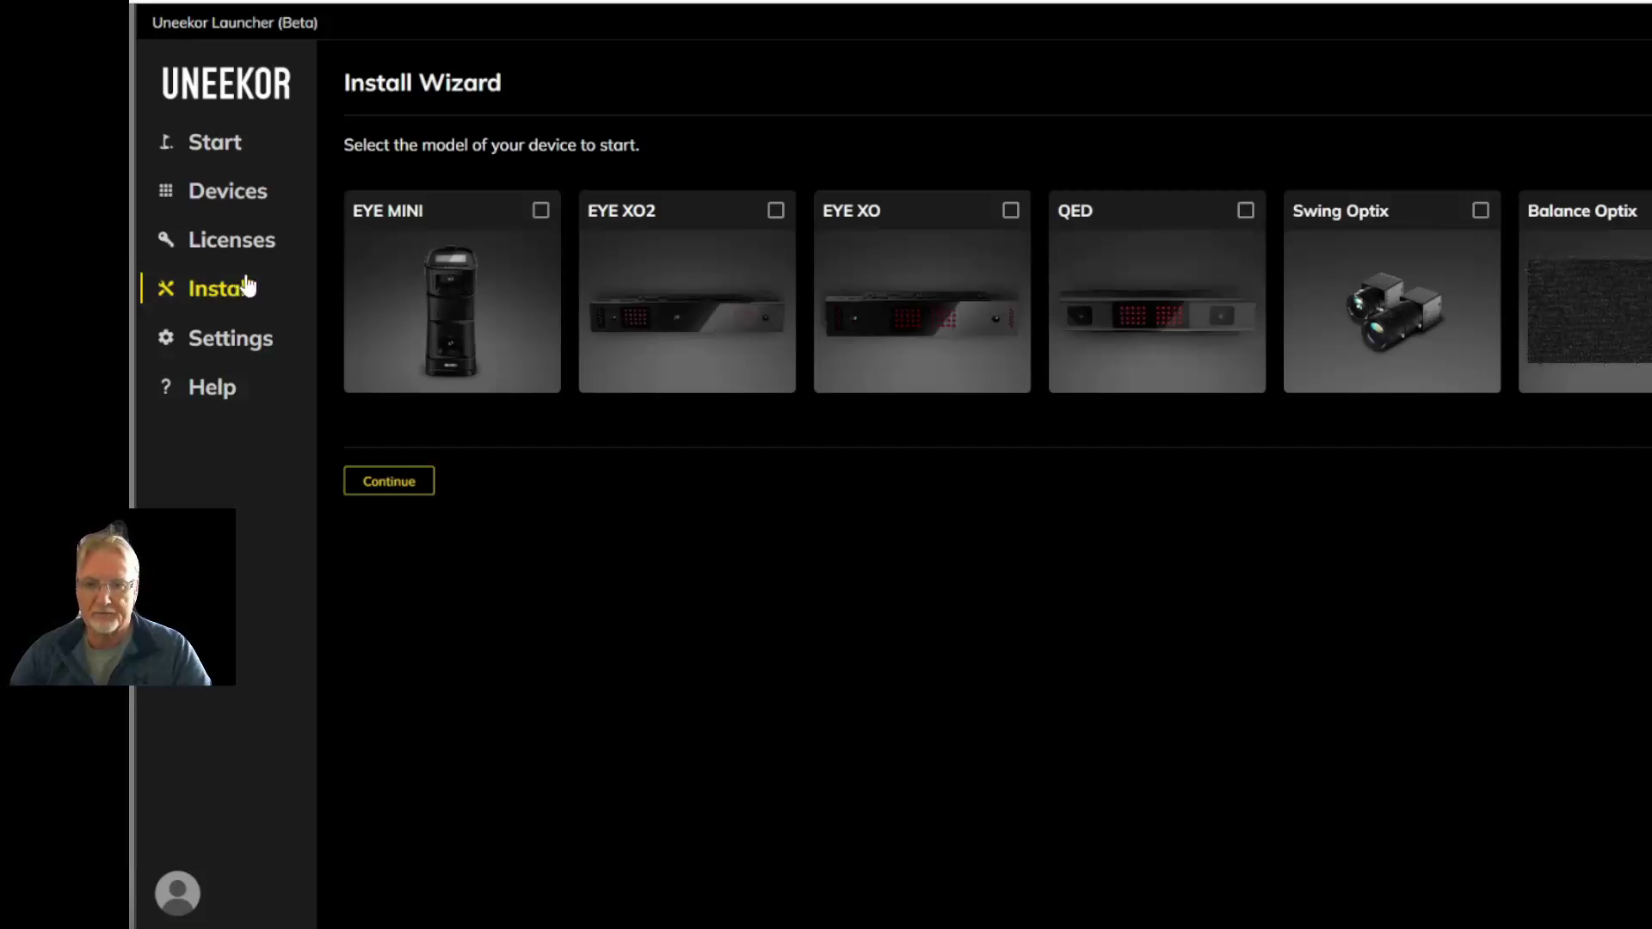
Choose EYE XO in the Install Wizard, advance to device registration, then review the Settings page.
click(1012, 212)
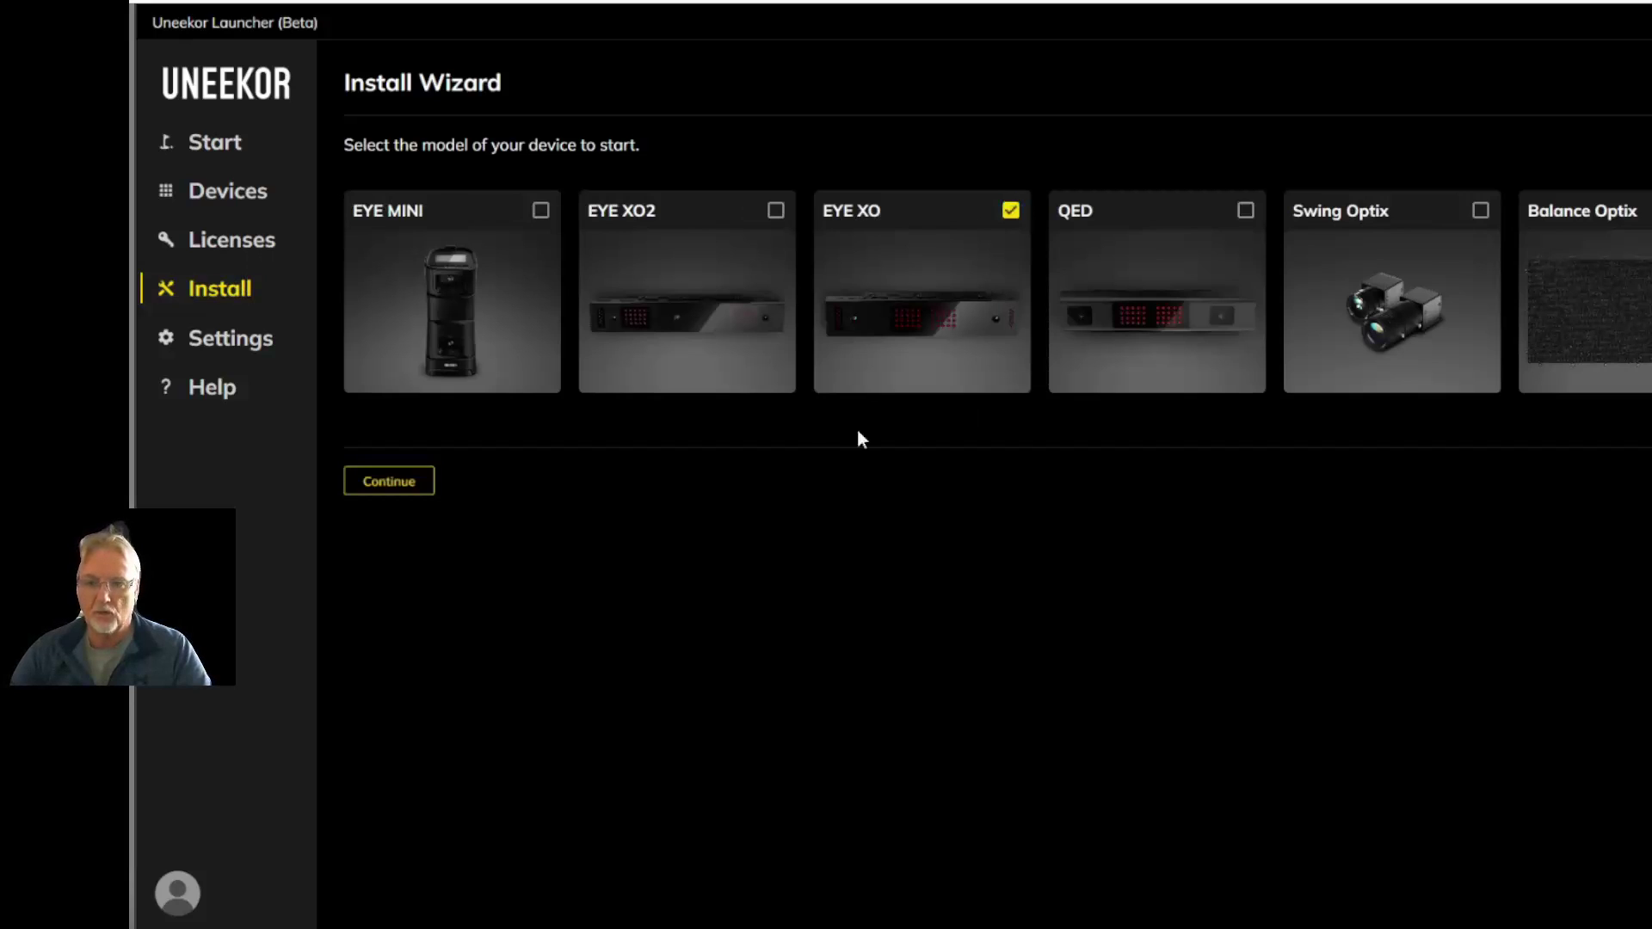
click(409, 487)
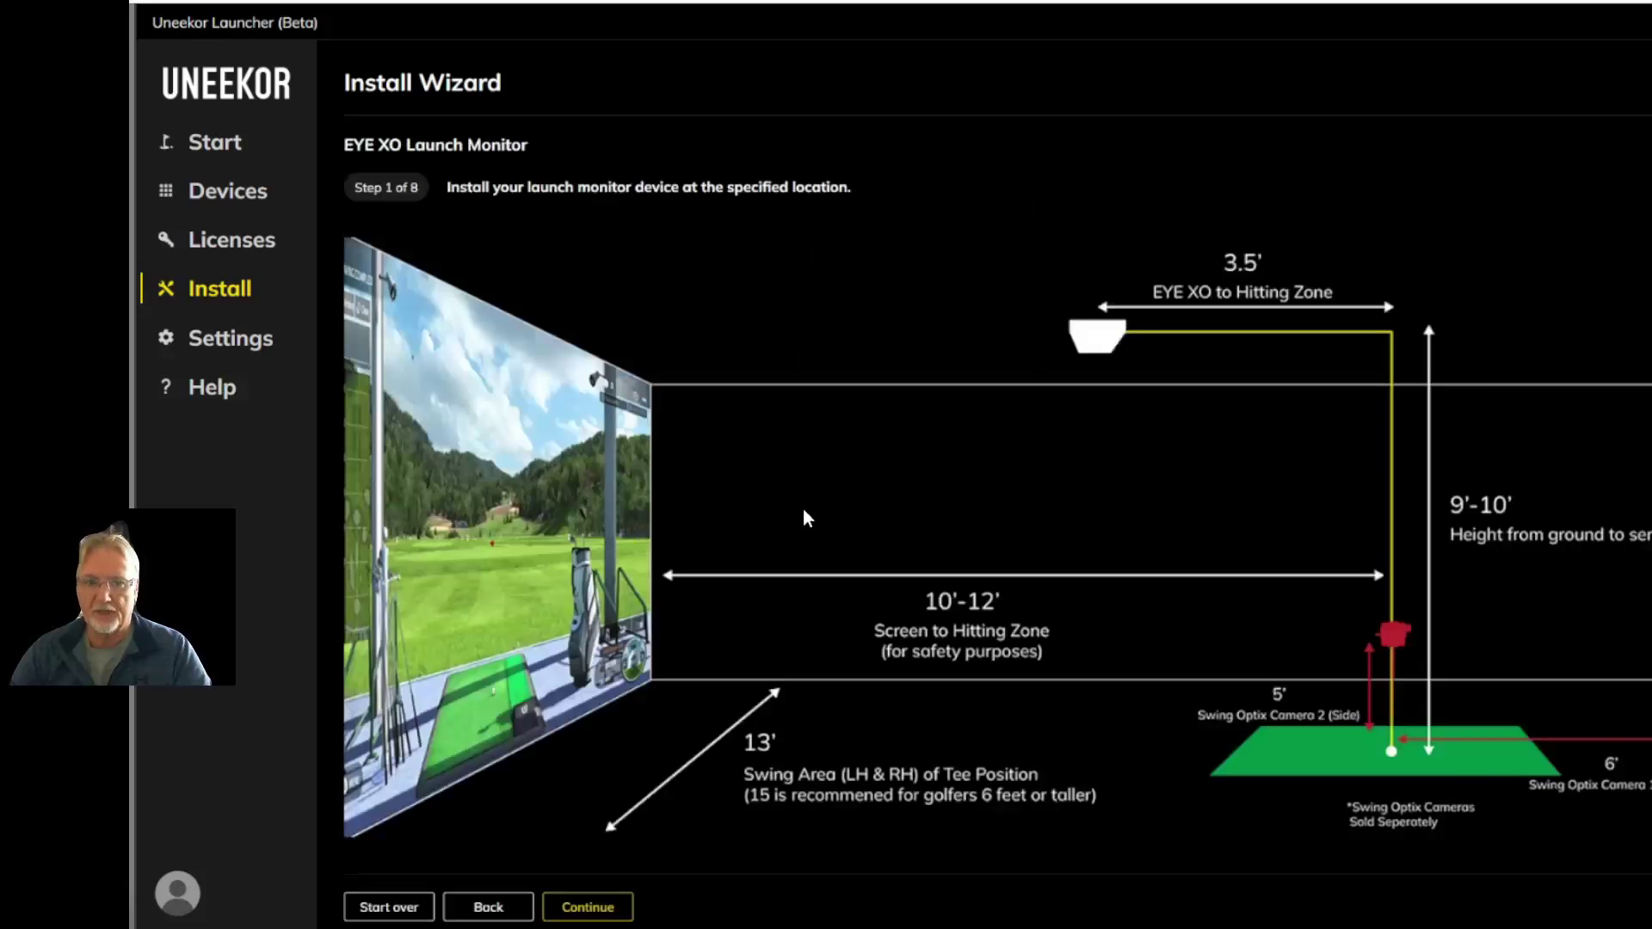
scroll(804, 516, down, 1)
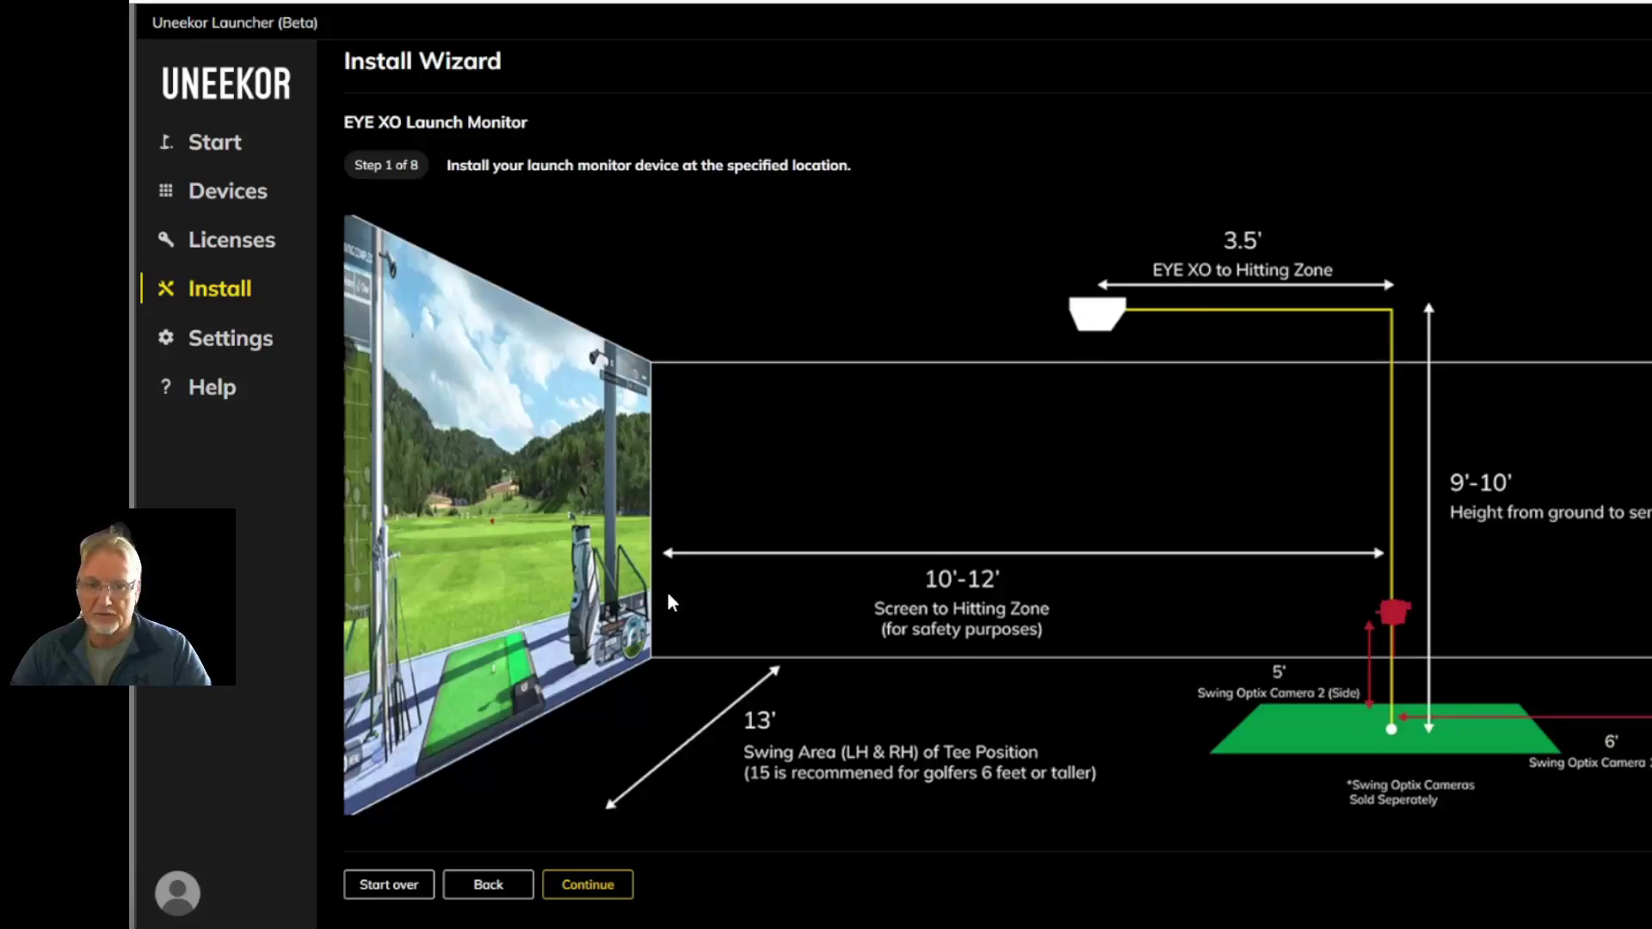
click(594, 883)
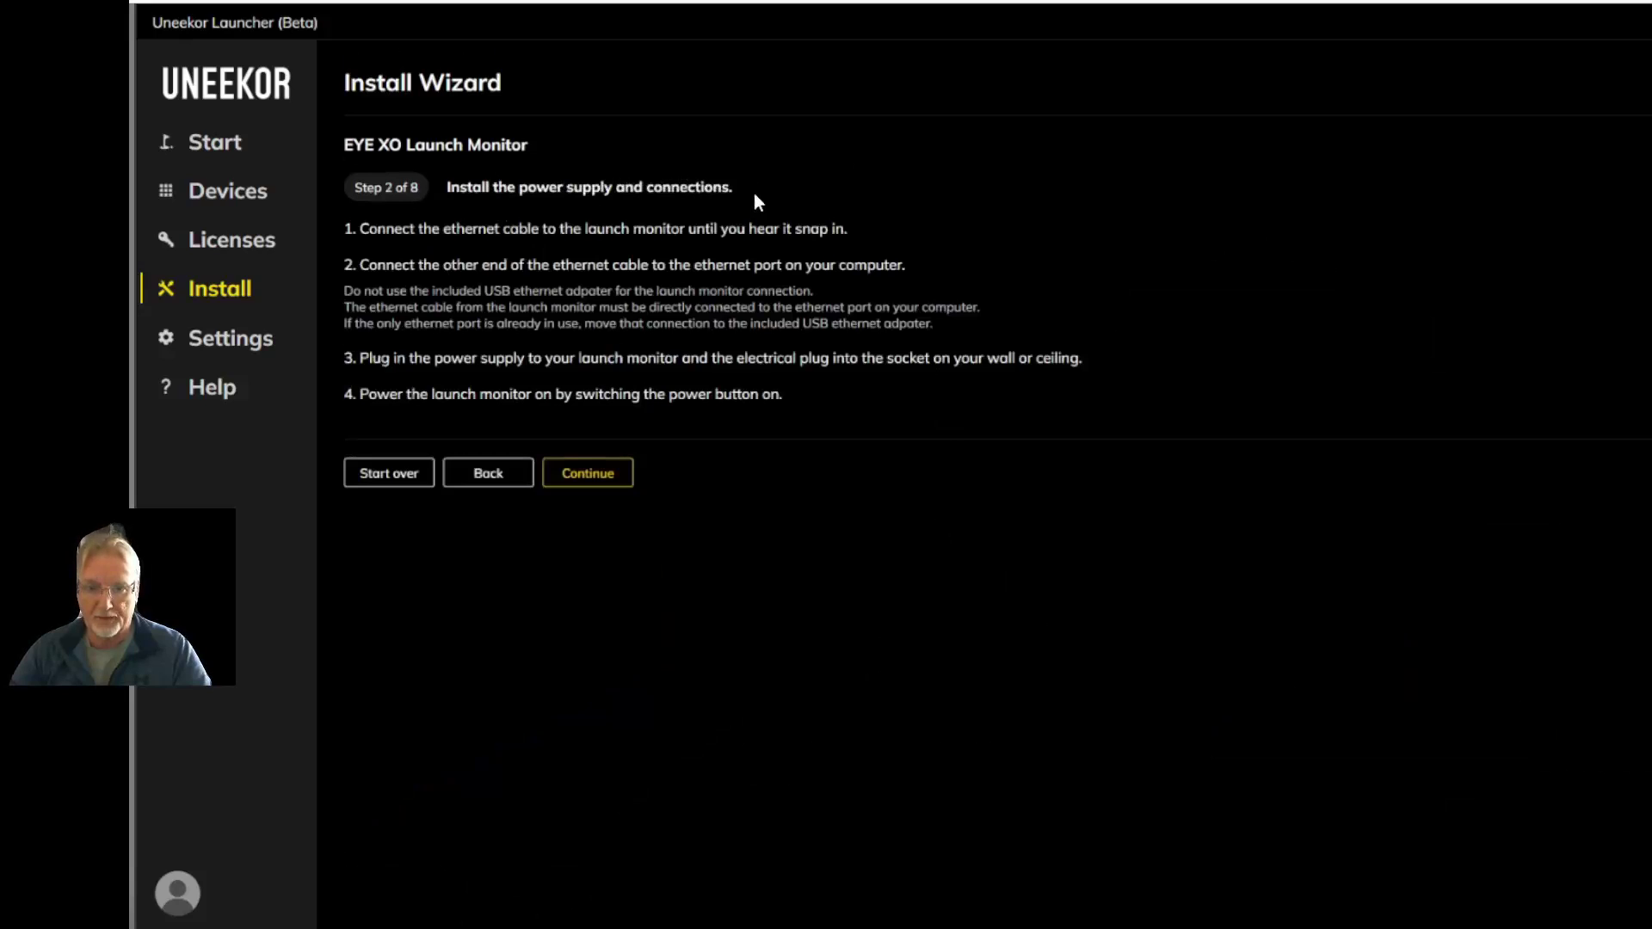
click(581, 469)
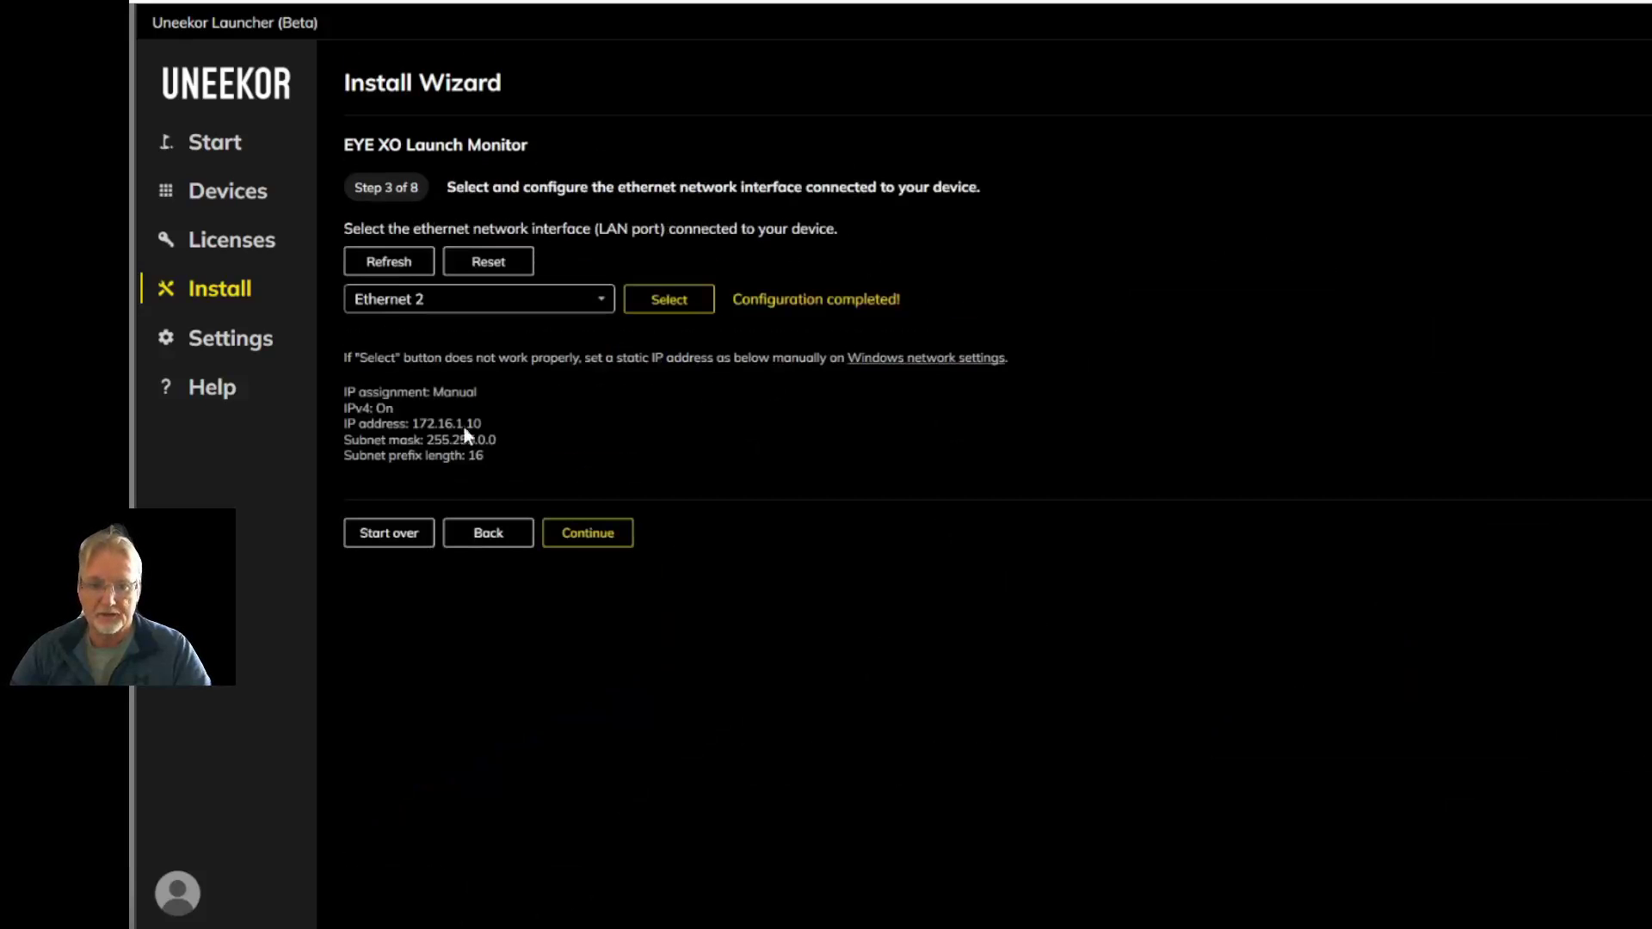
click(590, 526)
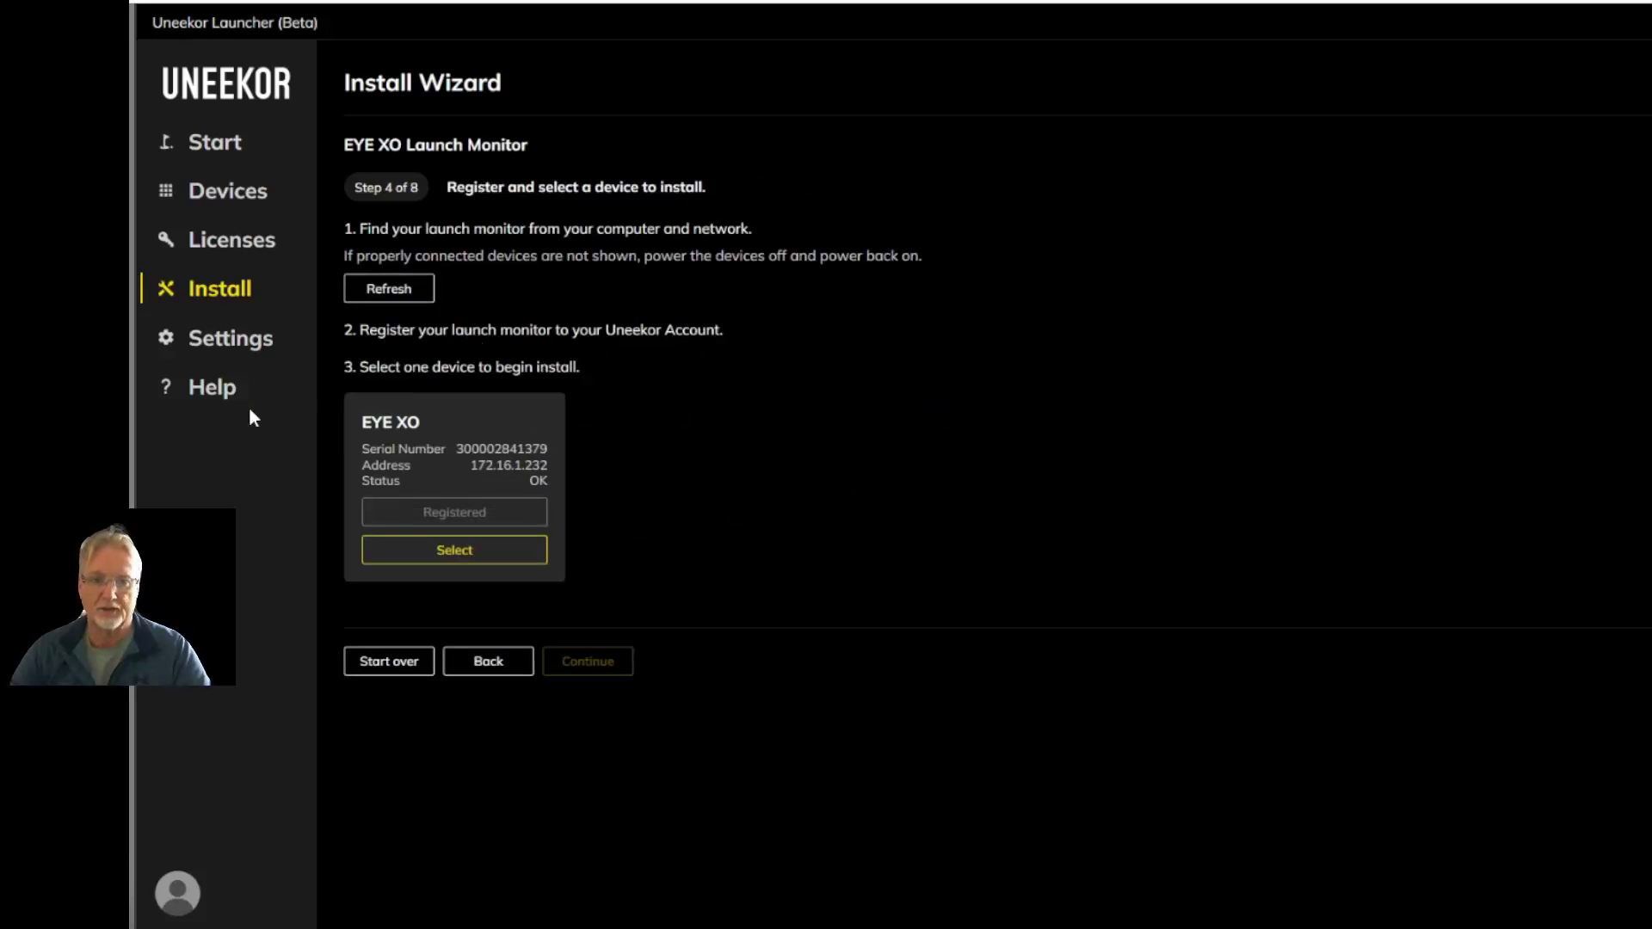
click(243, 344)
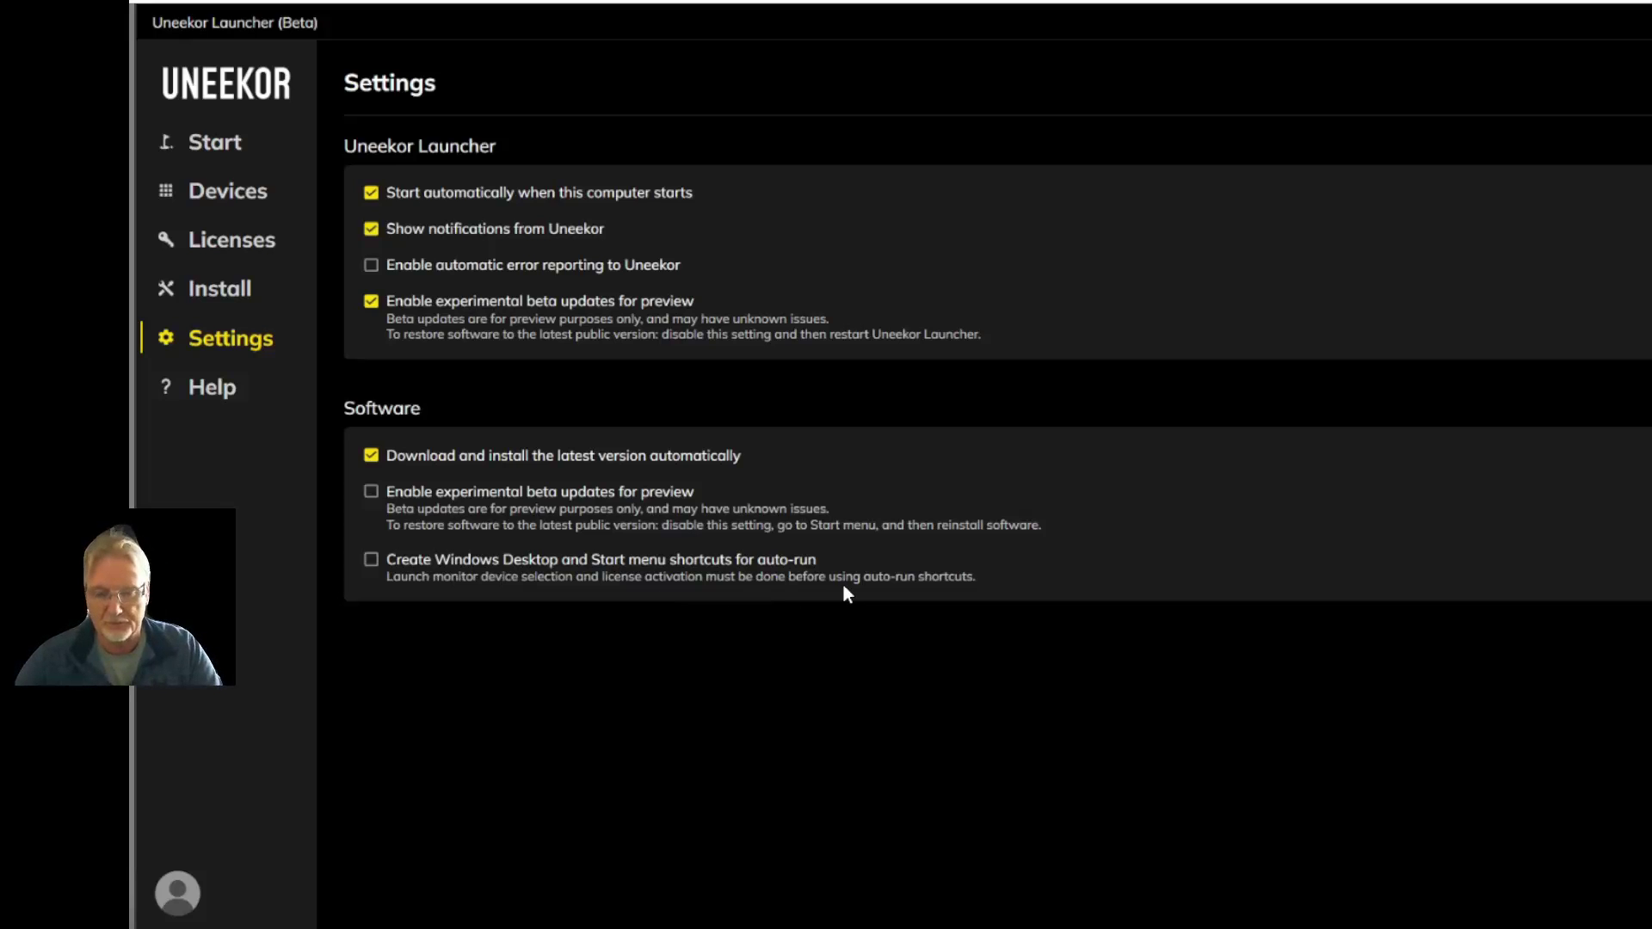
Look over the Help page and click into its feedback box.
click(222, 395)
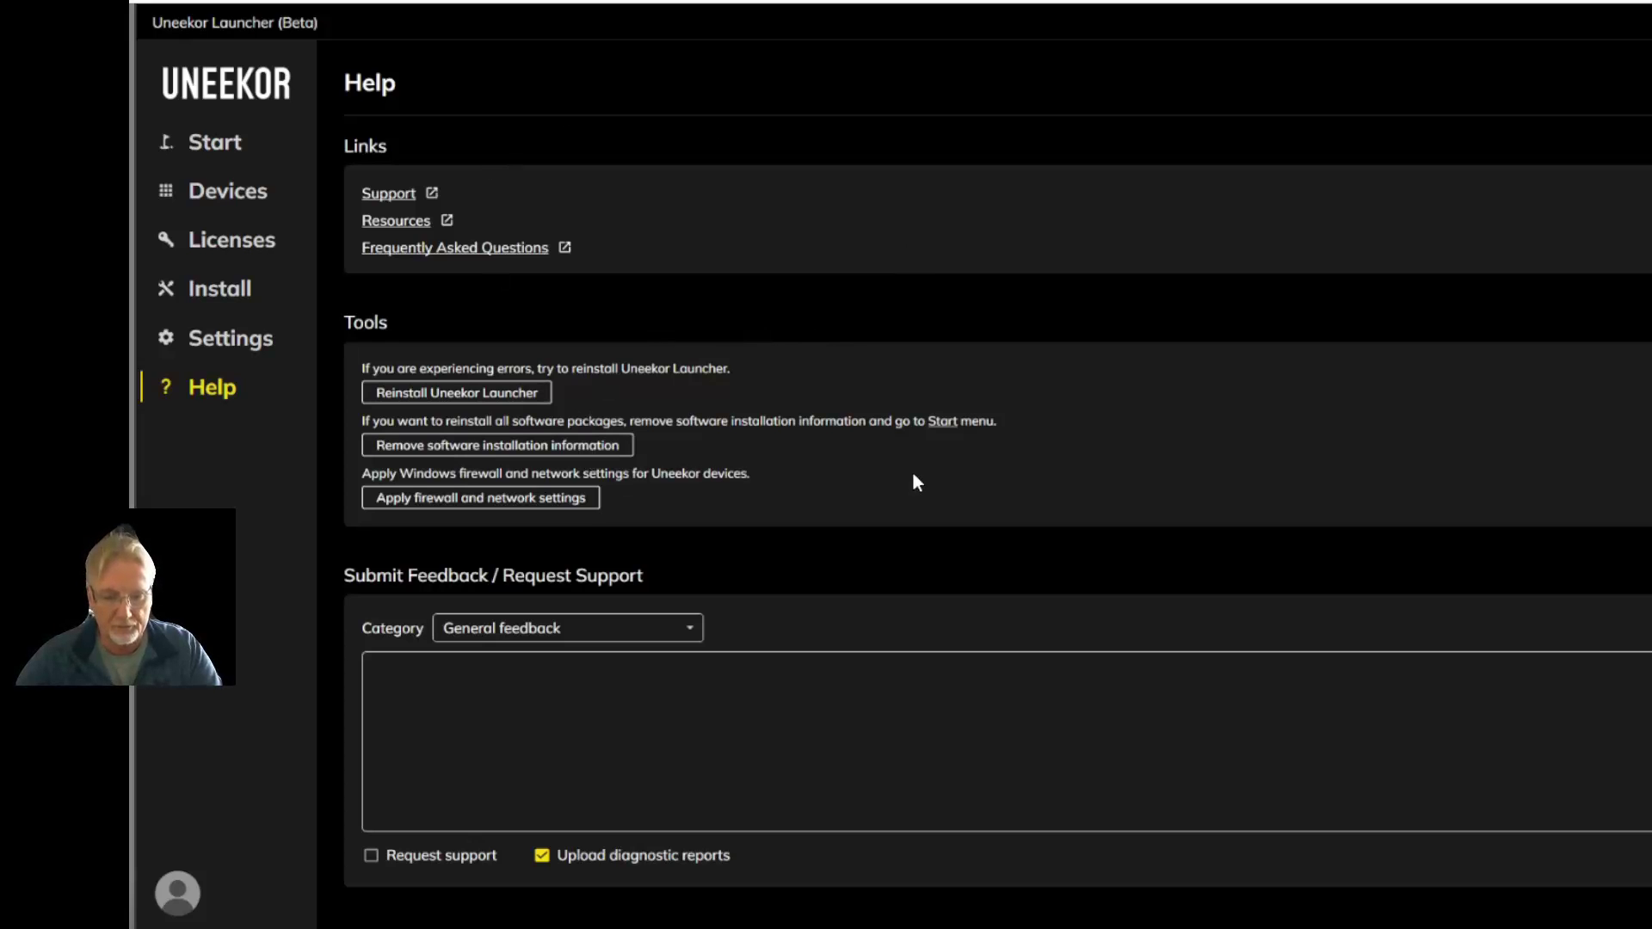
click(807, 754)
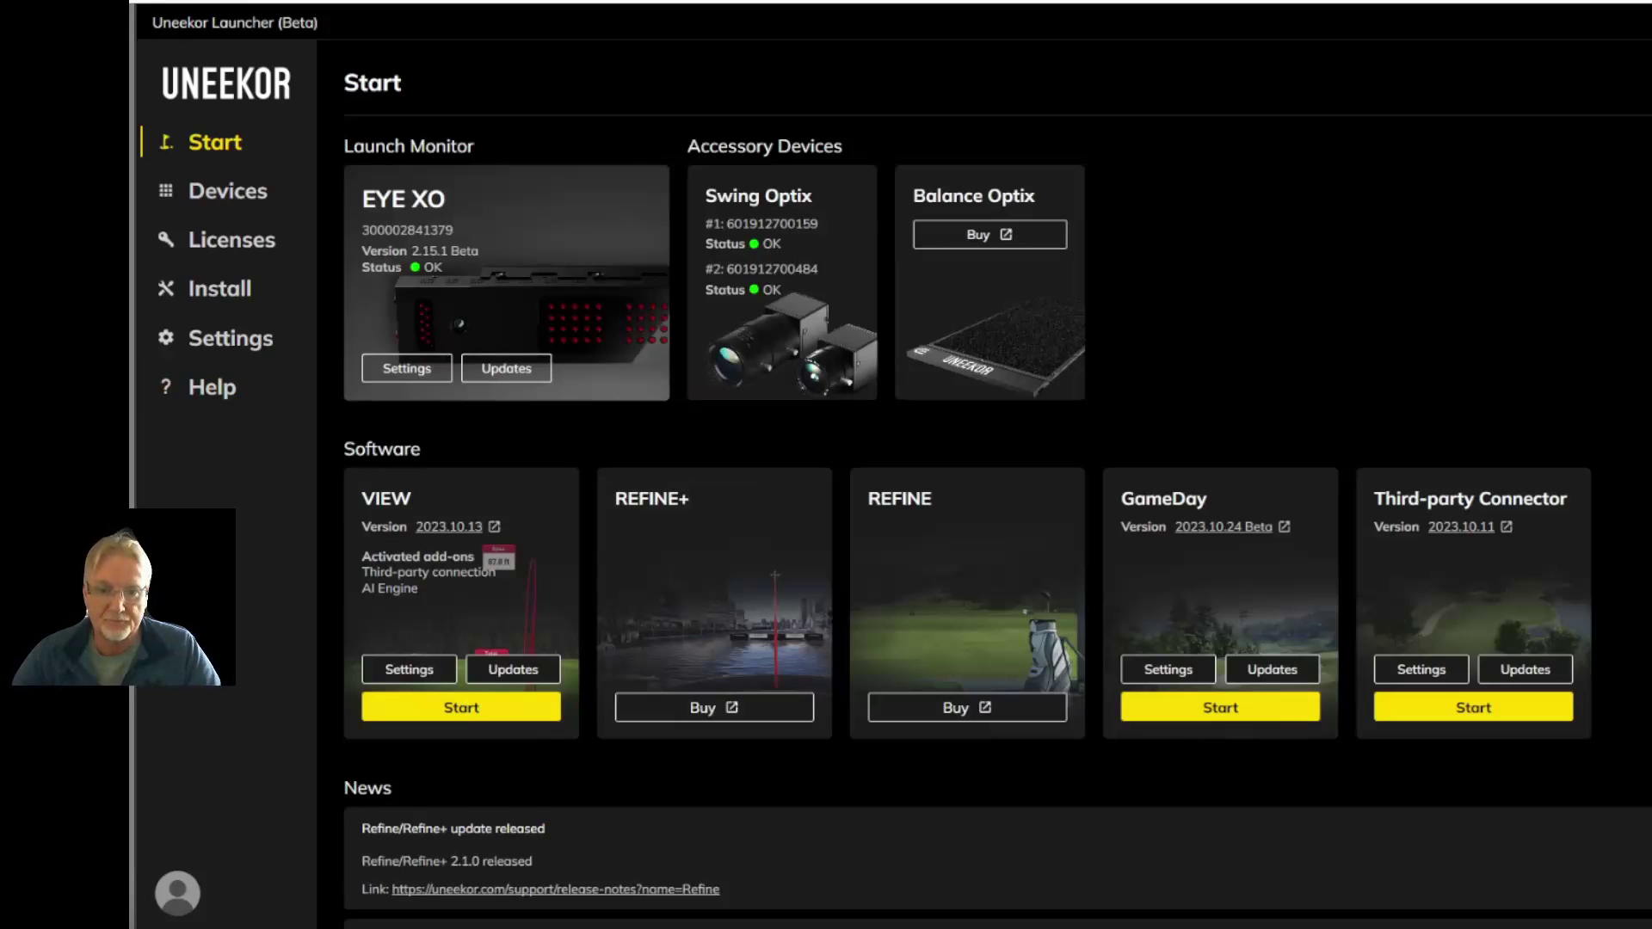
click(410, 368)
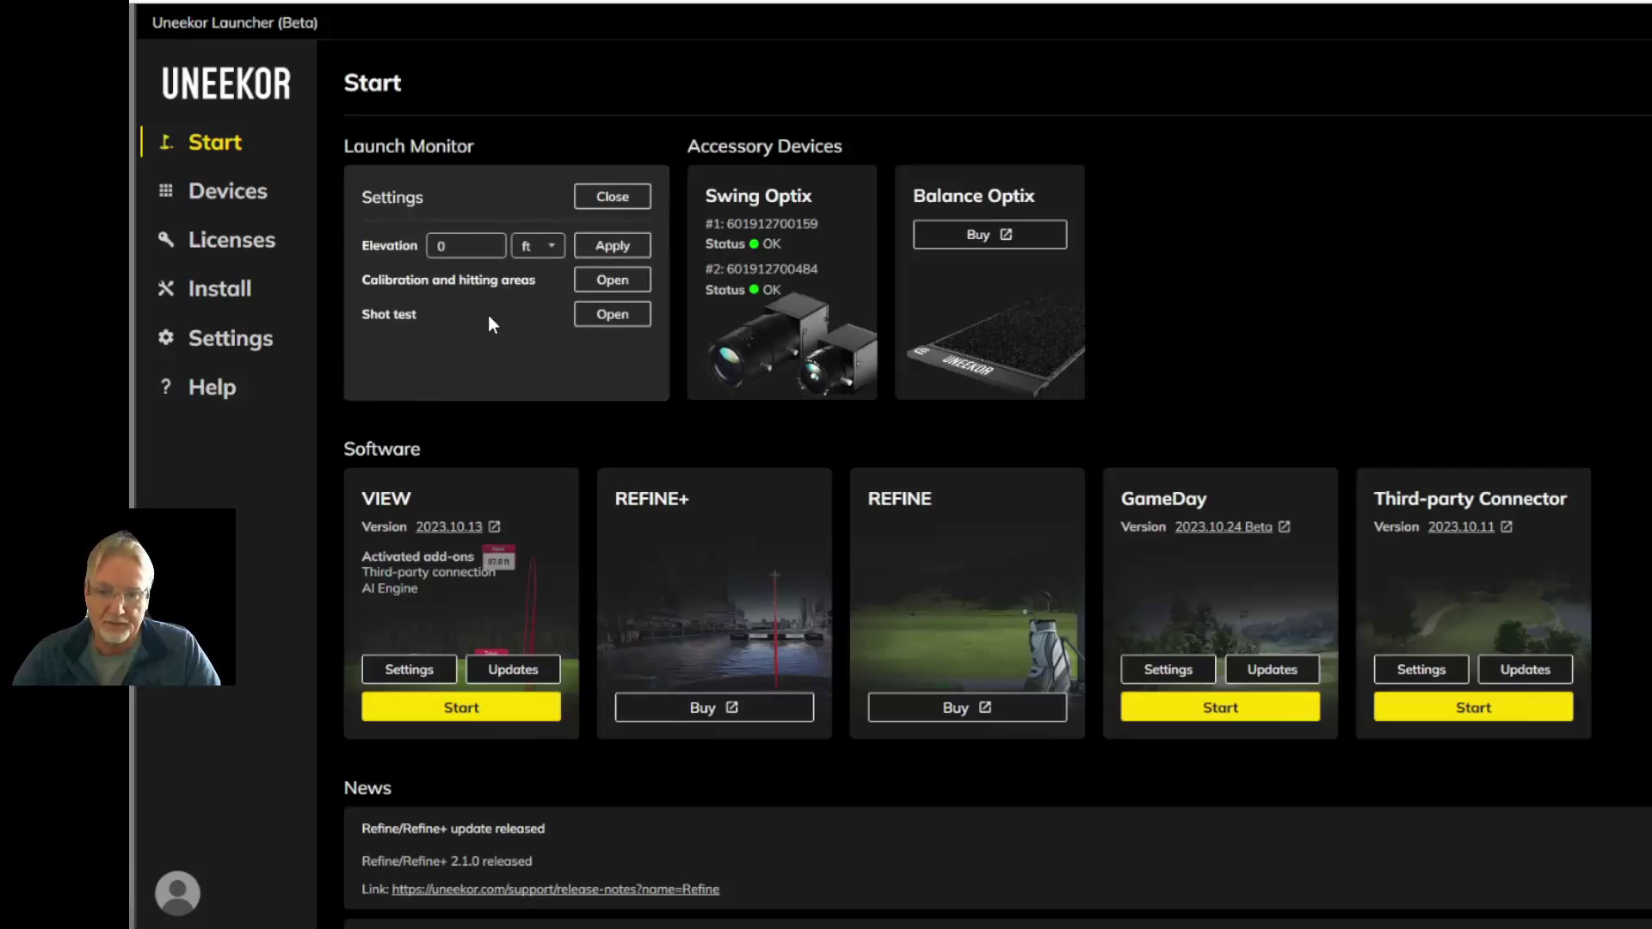
click(451, 244)
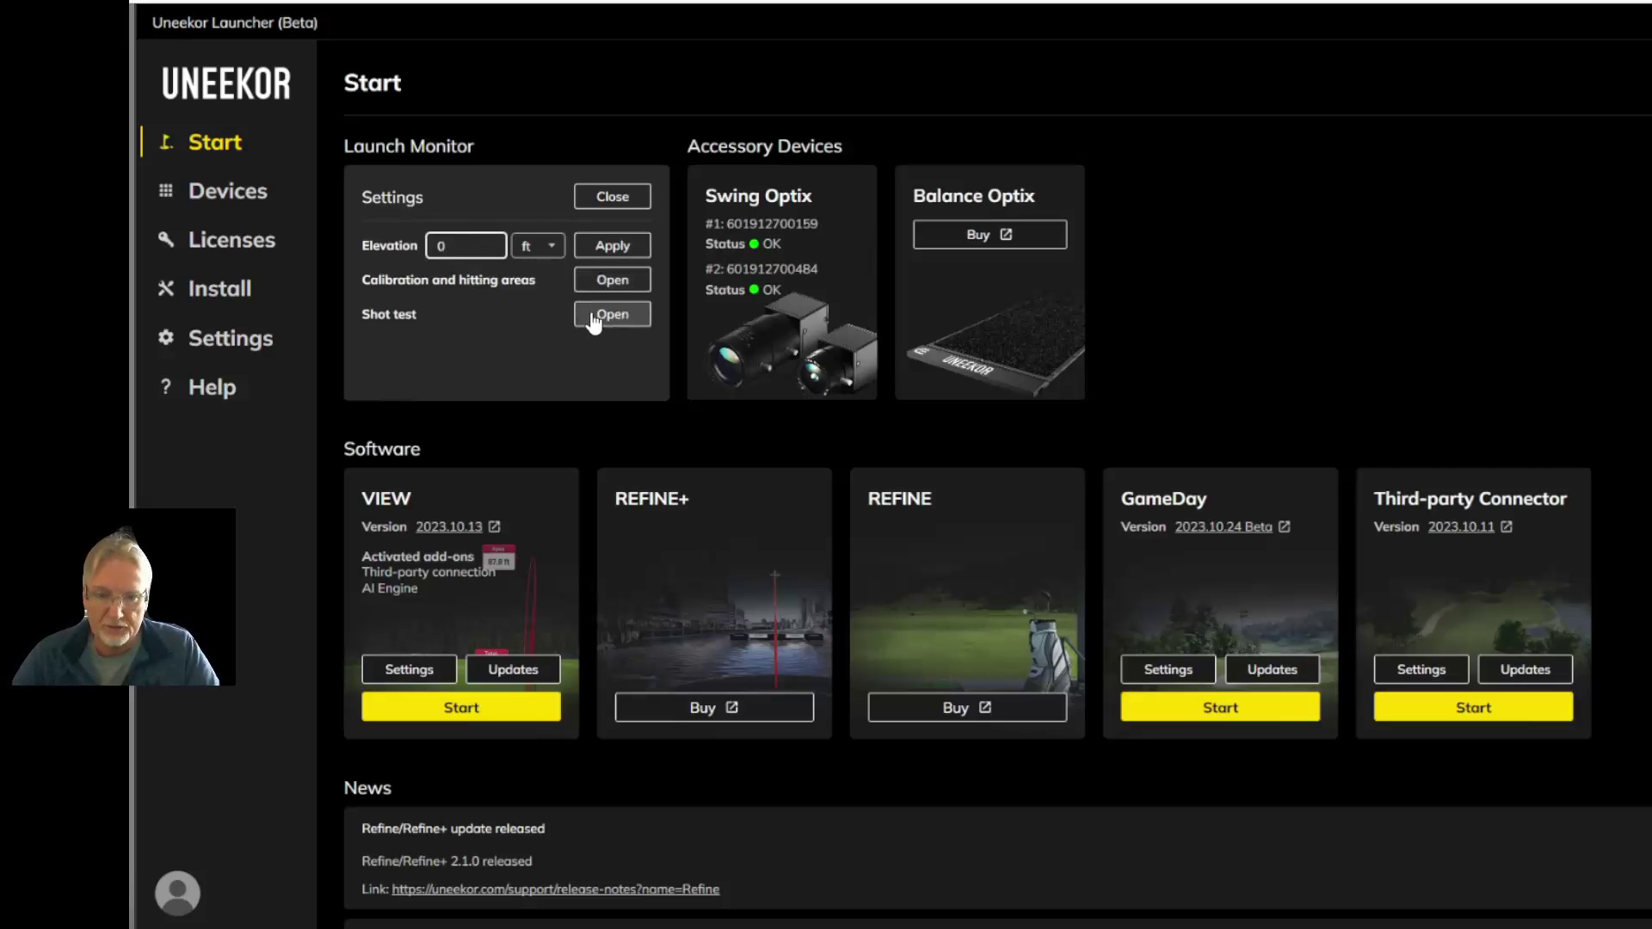
click(601, 208)
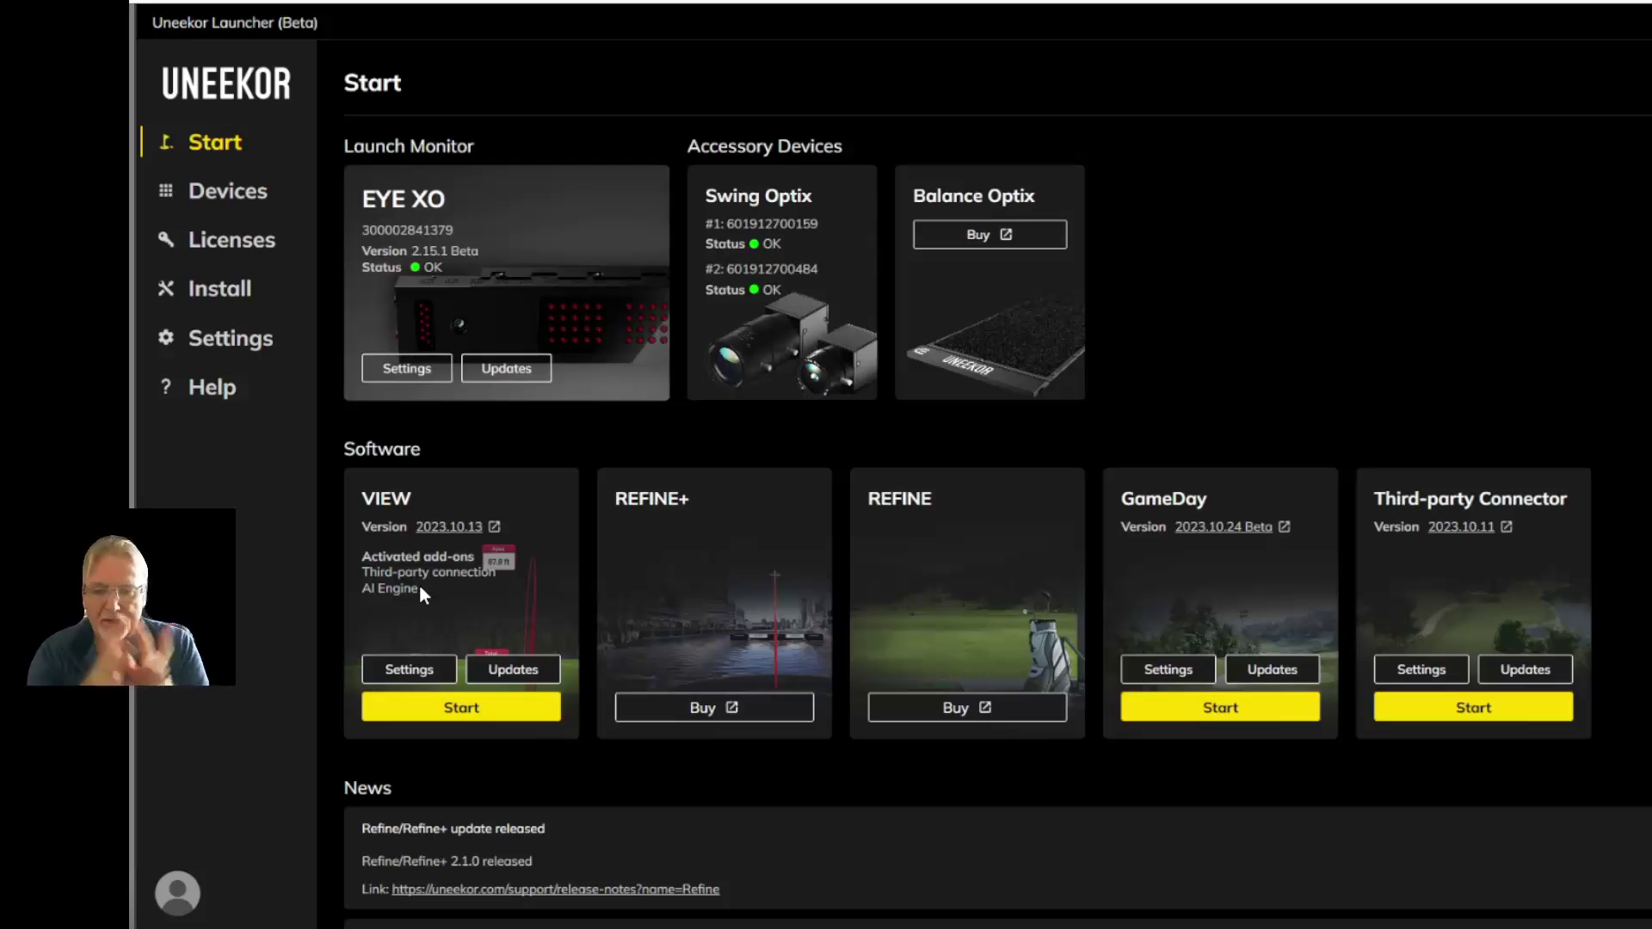
Keep VIEW in Window mode at 1920 x 1080 on monitor #2, and confirm version 2023.10.13 is current.
click(428, 676)
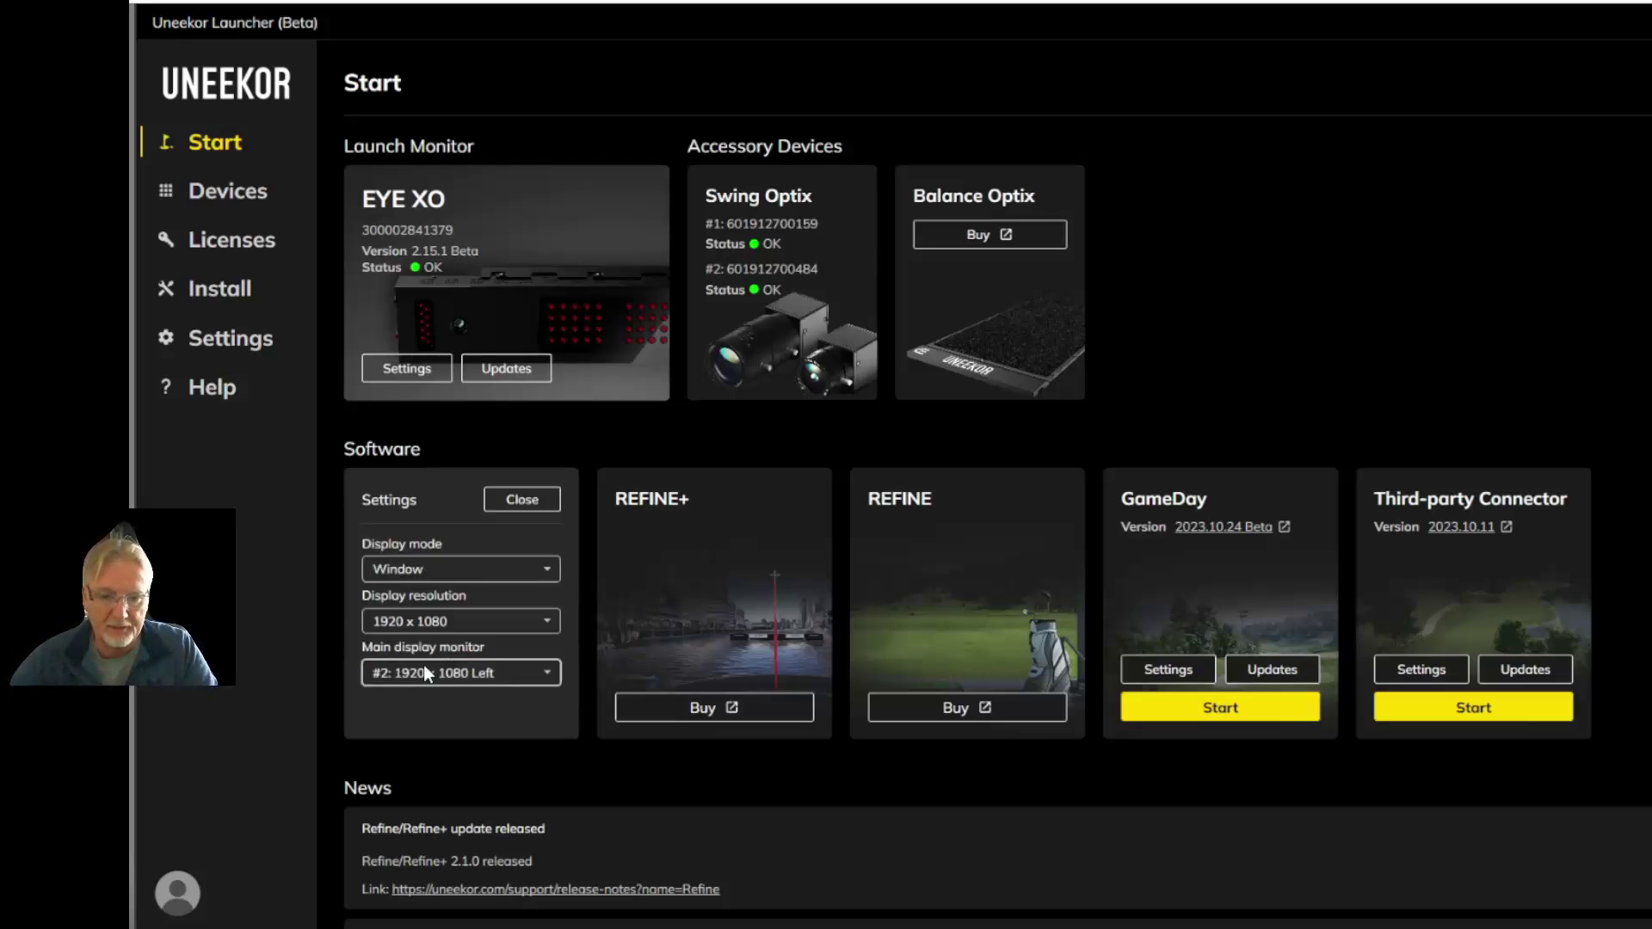
click(437, 567)
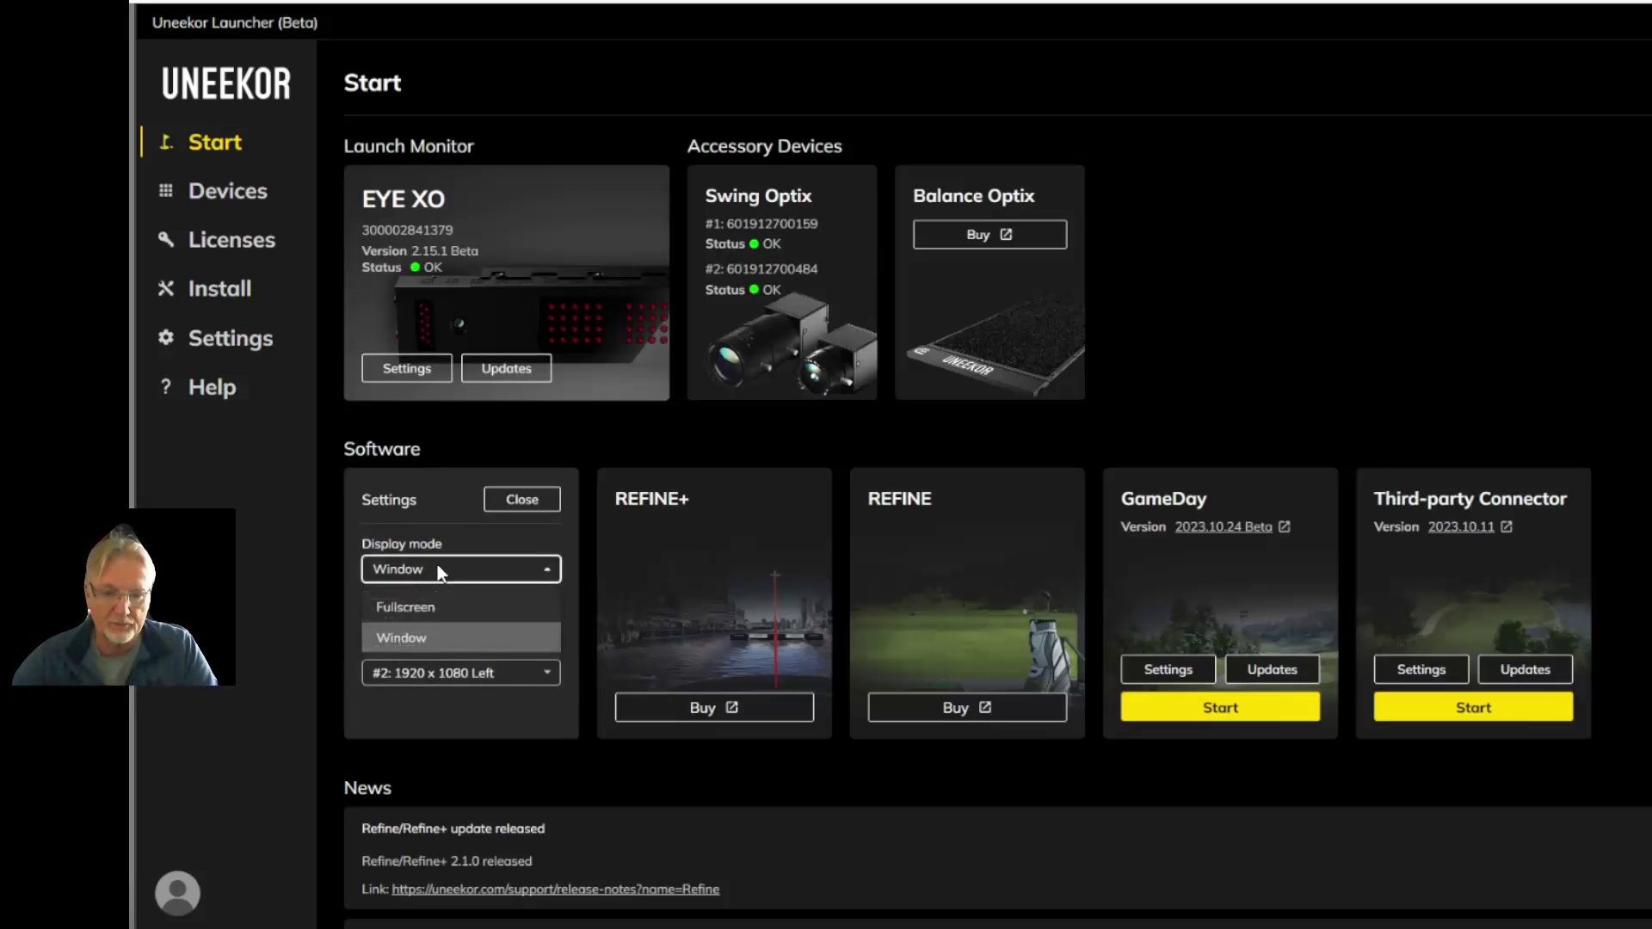
click(439, 572)
click(421, 623)
click(422, 623)
click(410, 678)
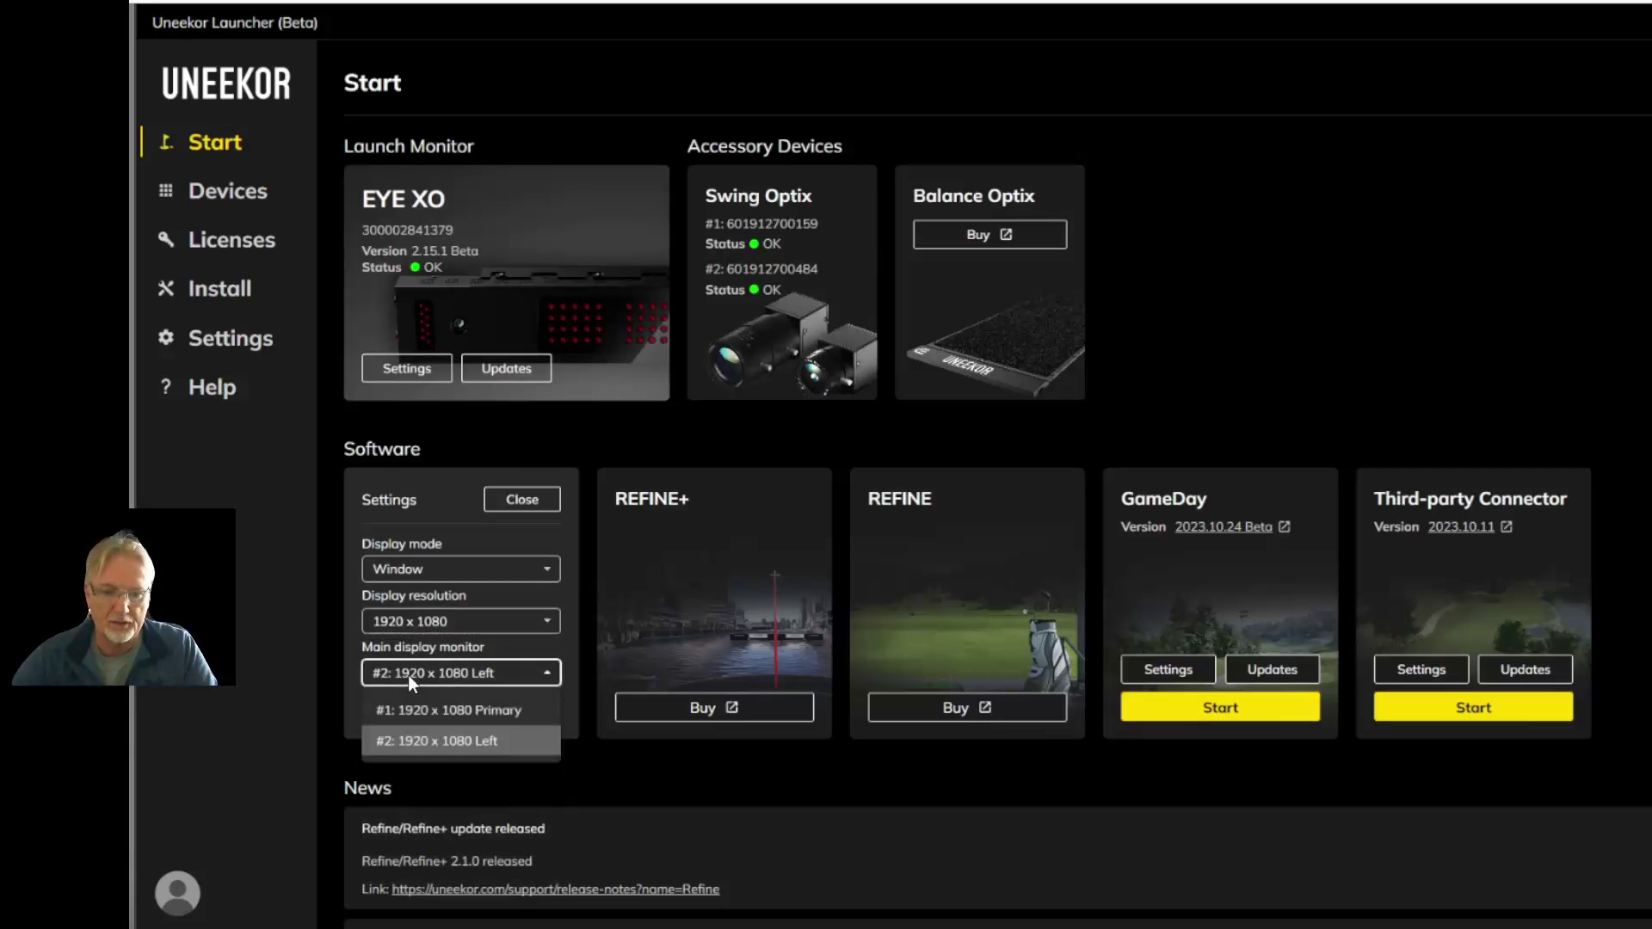
click(408, 675)
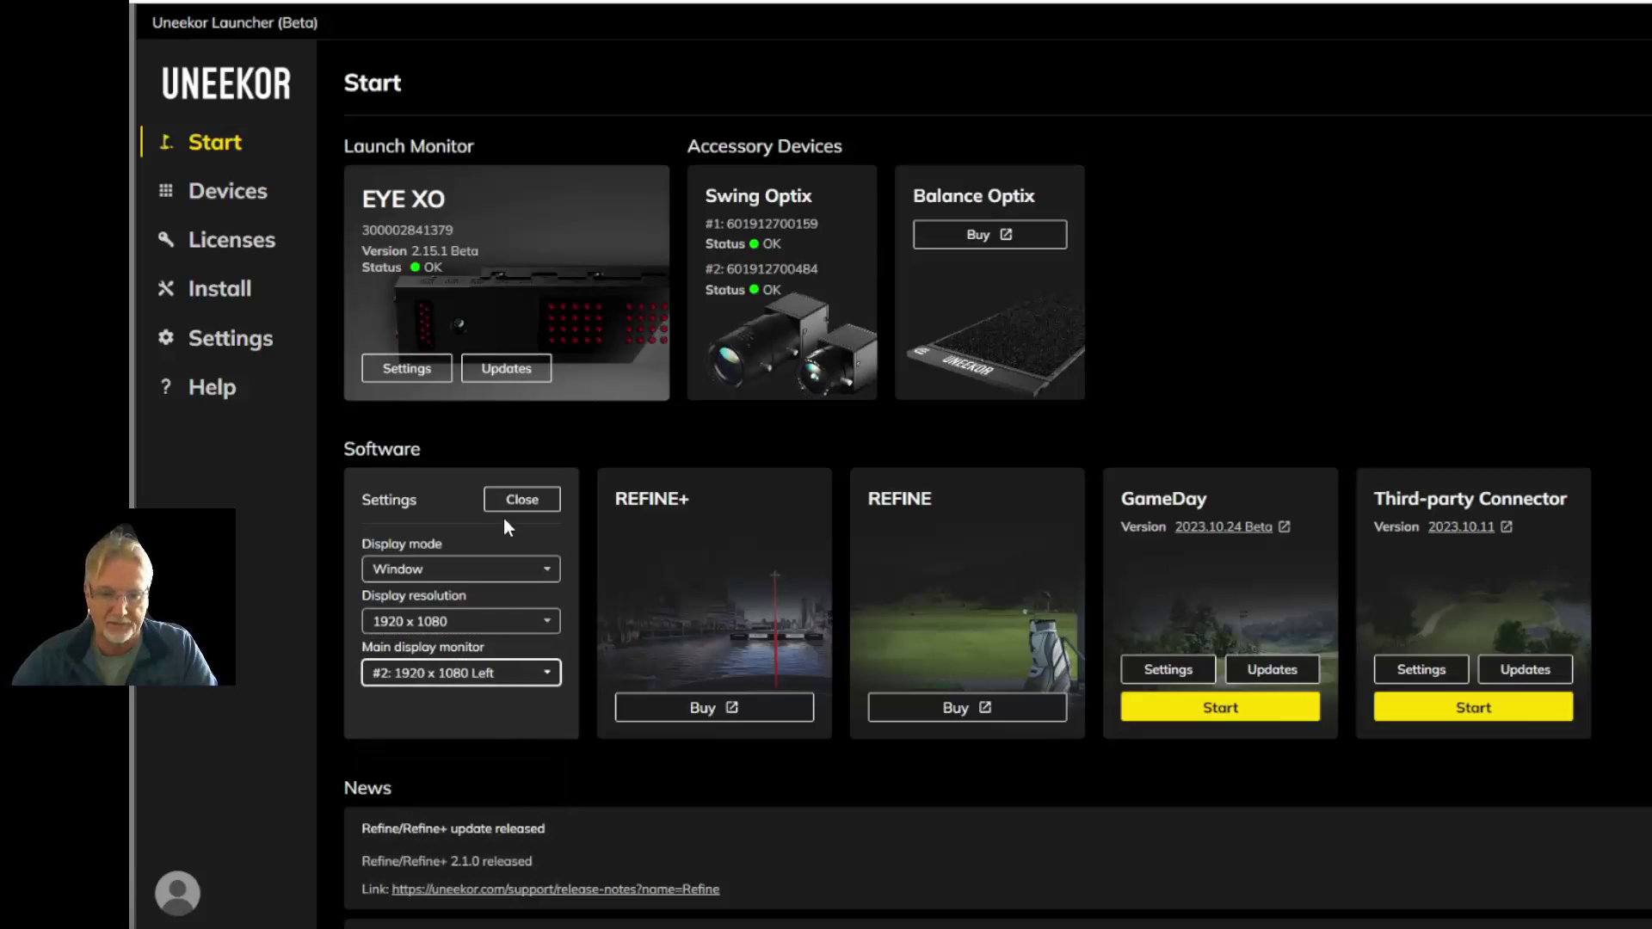
click(519, 499)
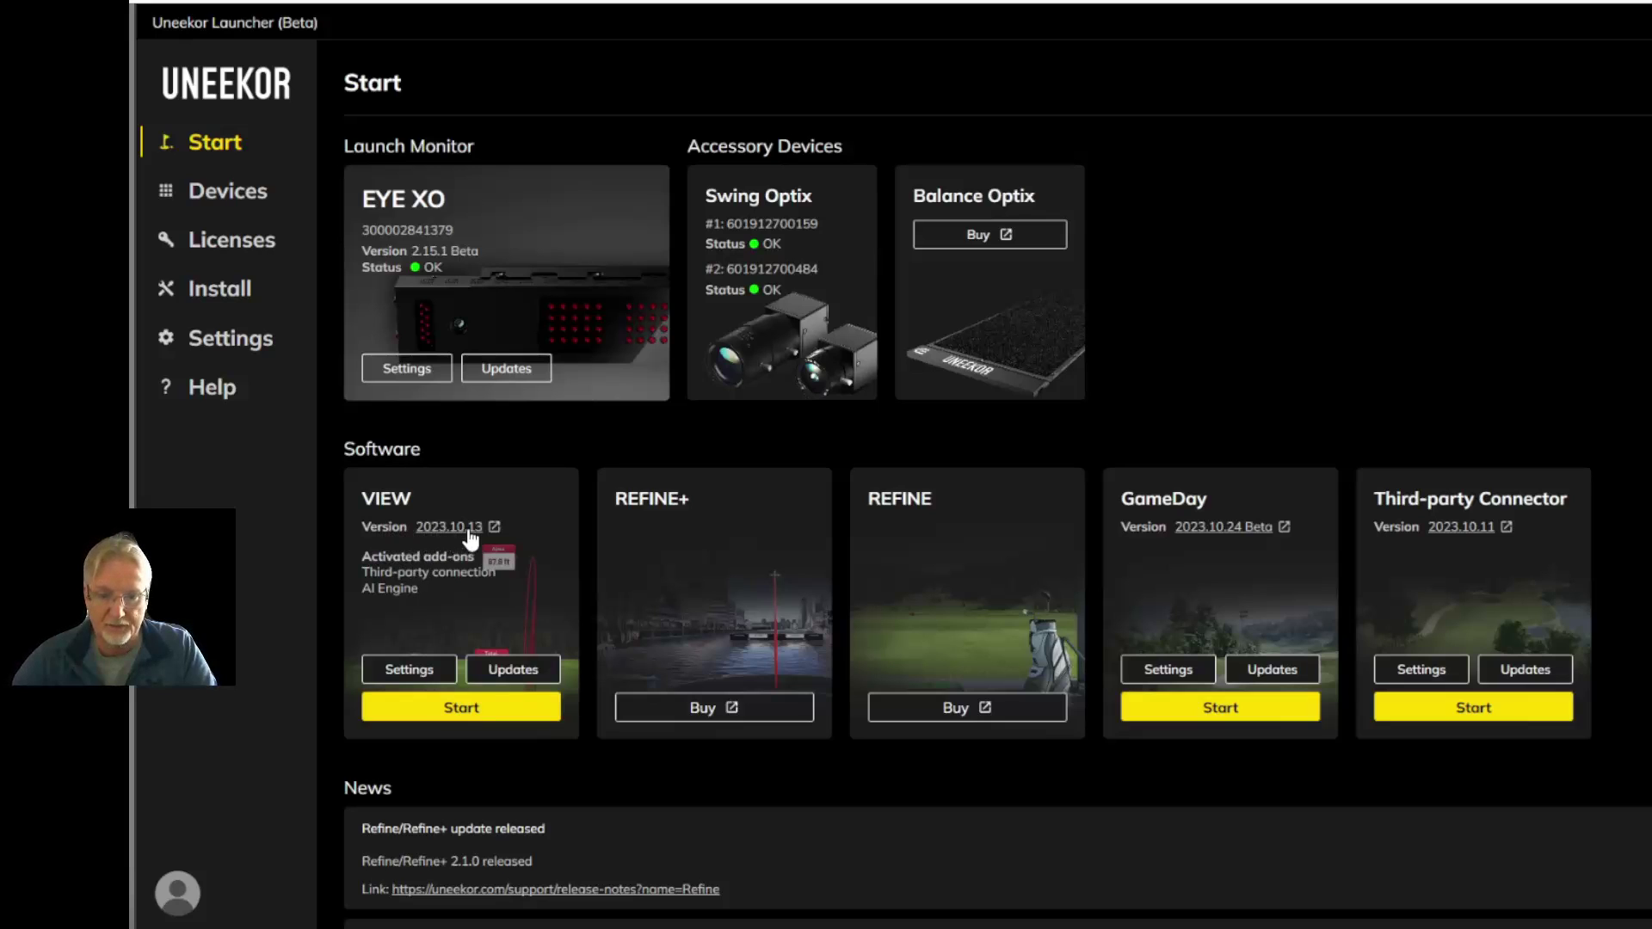
click(516, 669)
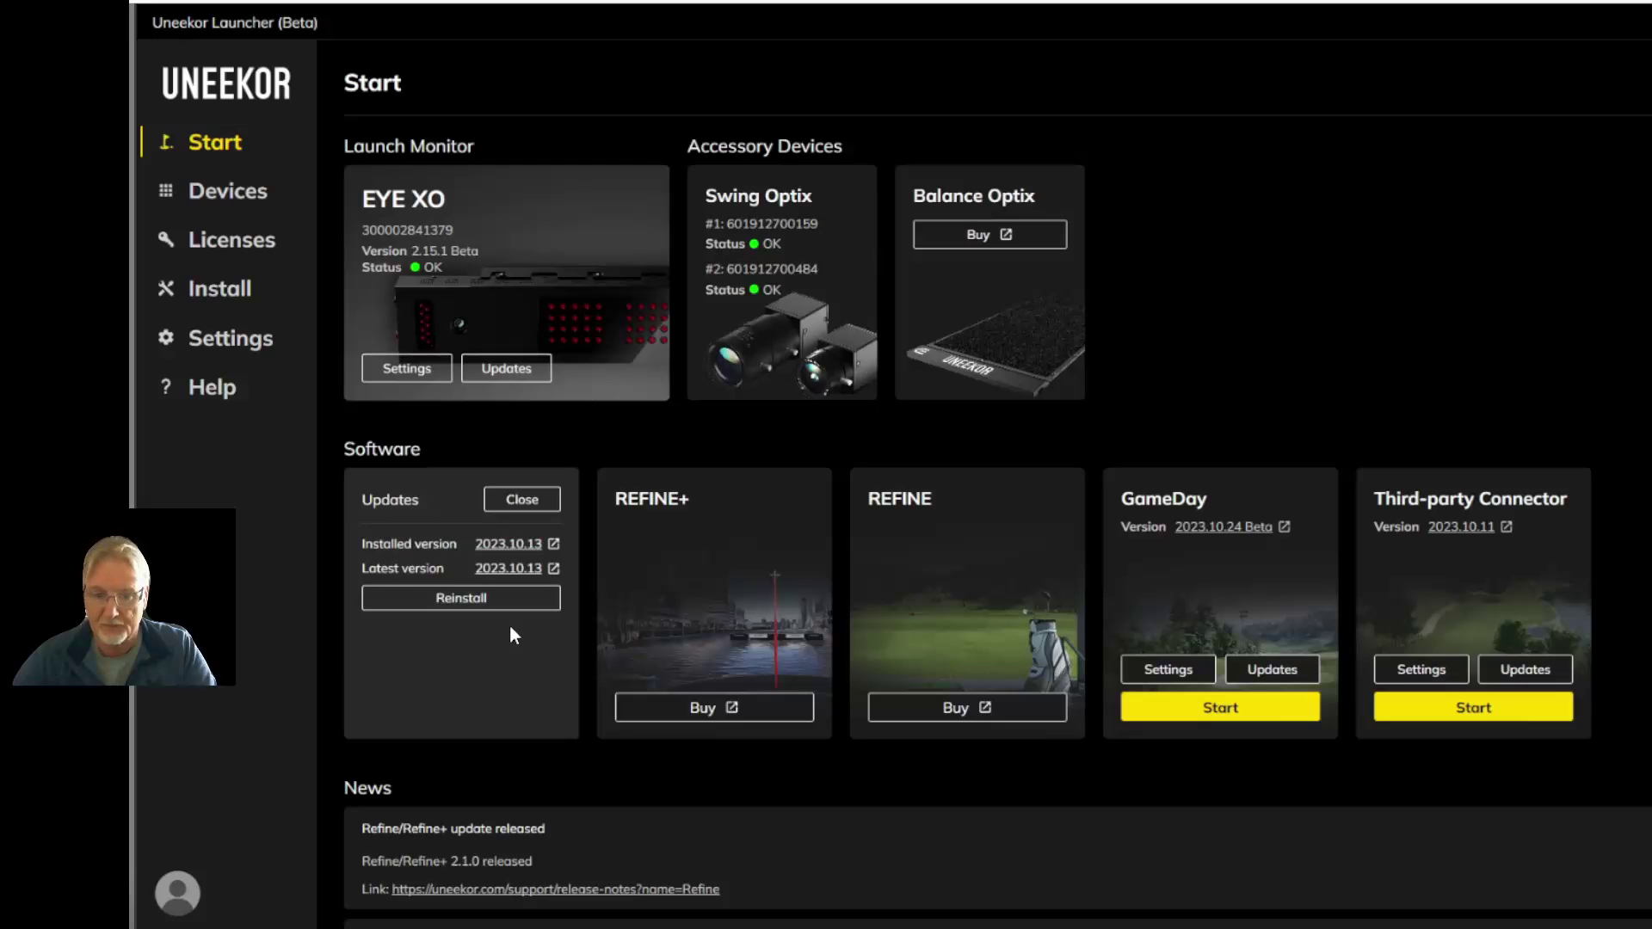
click(523, 499)
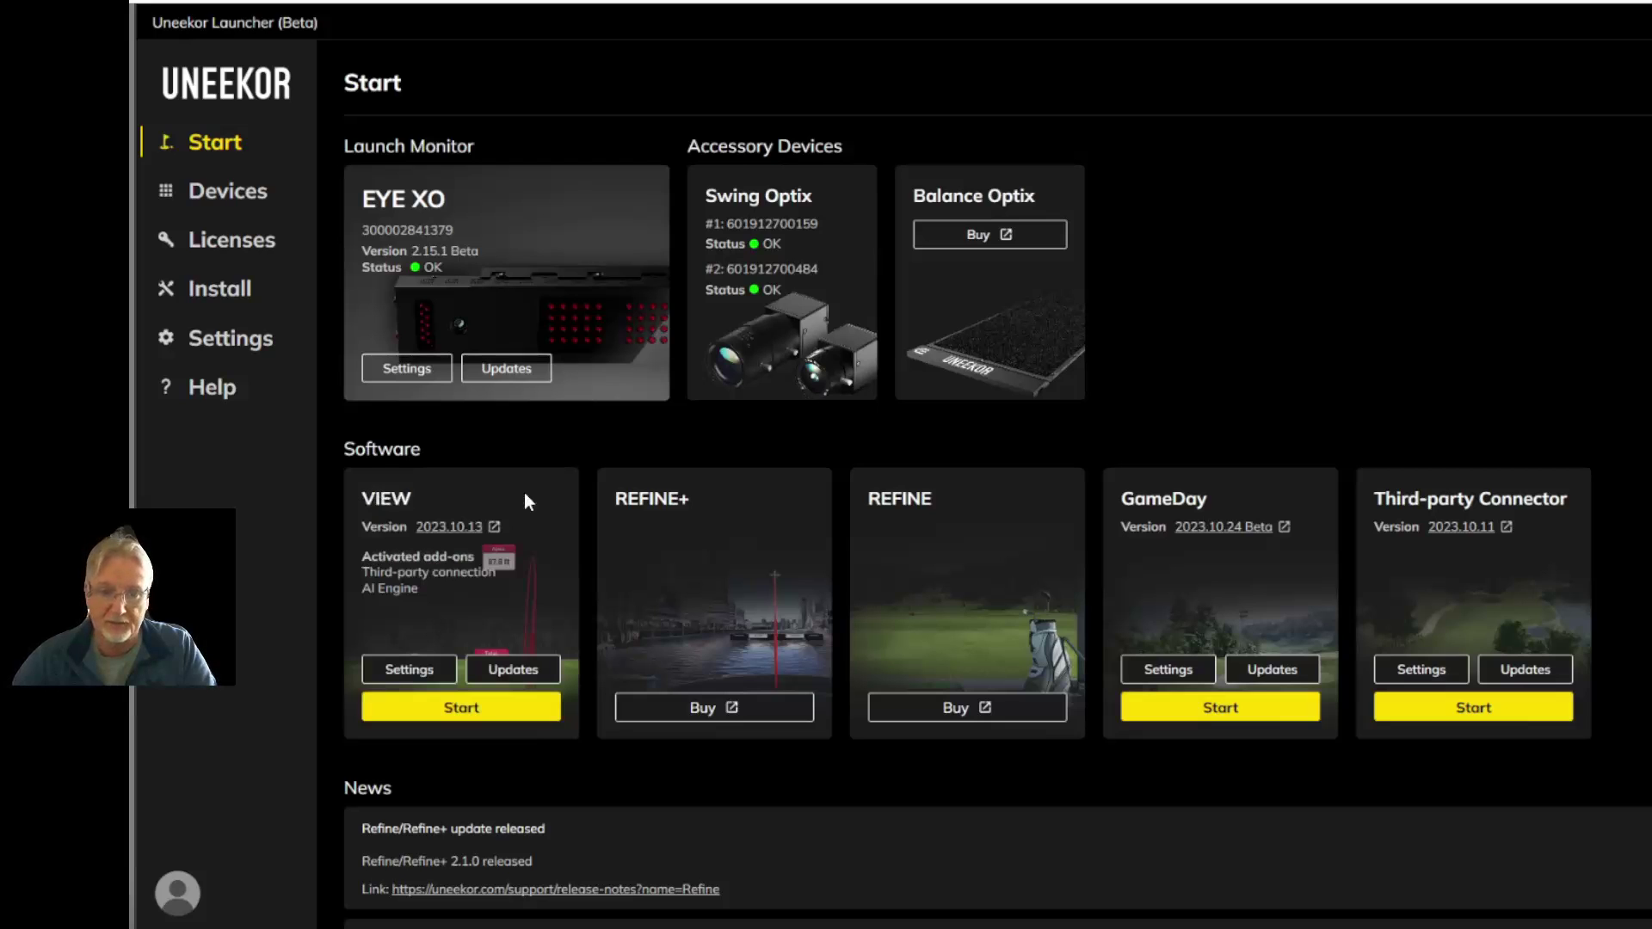
Tick 'Enable experimental beta updates for preview' under Software in Settings, then return to Start.
click(241, 348)
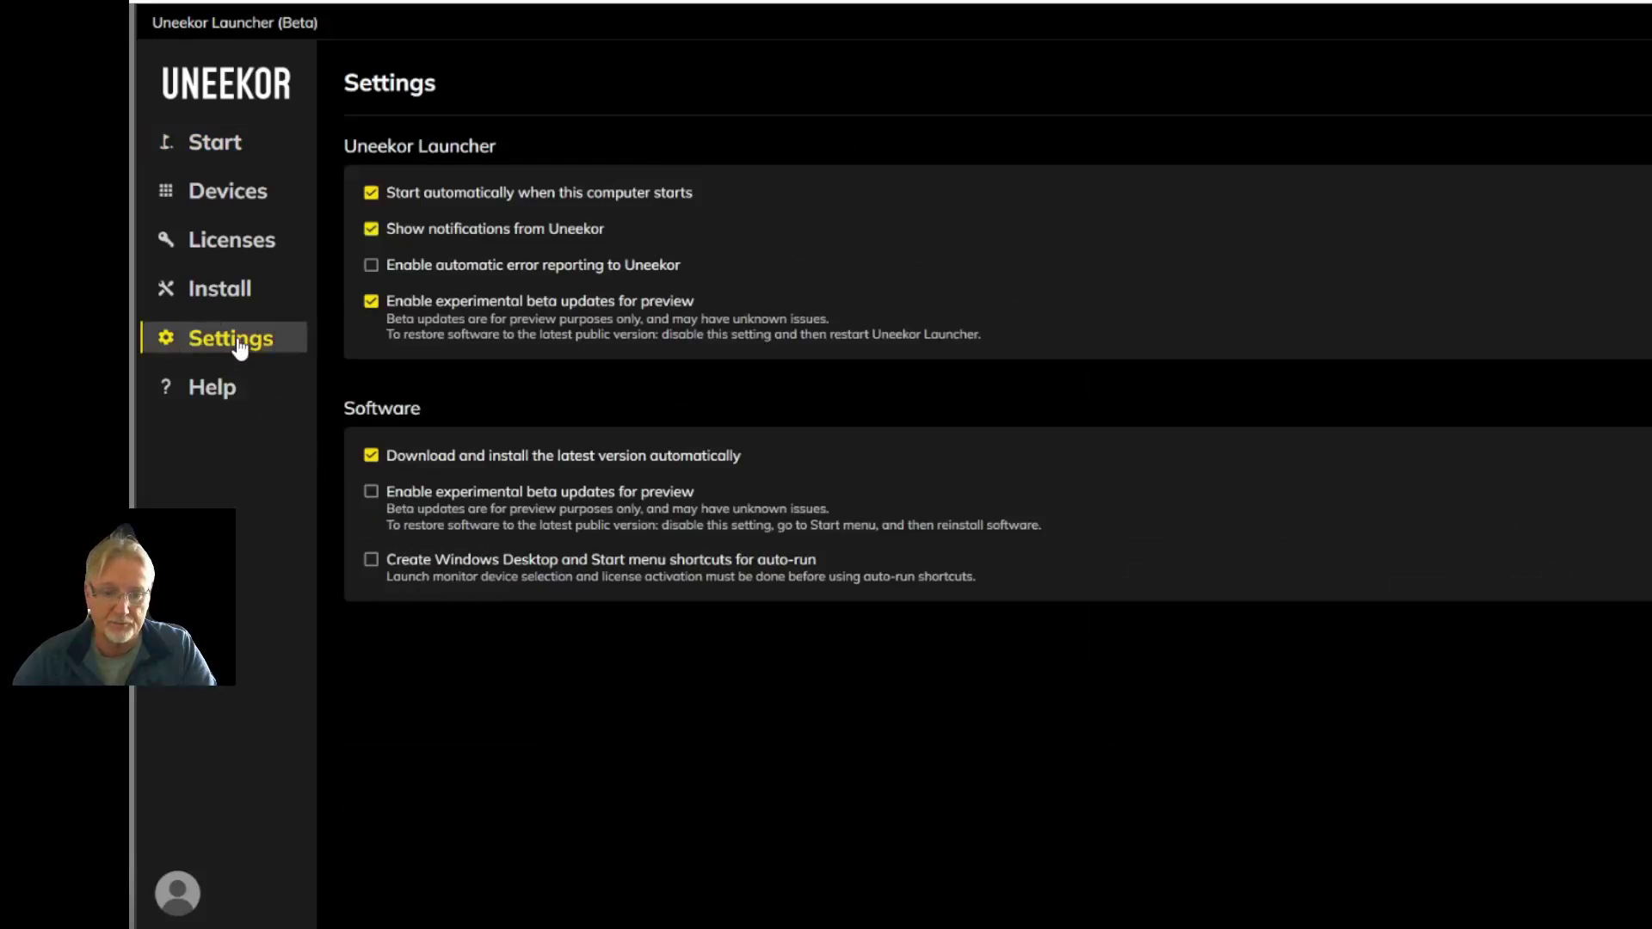
click(371, 493)
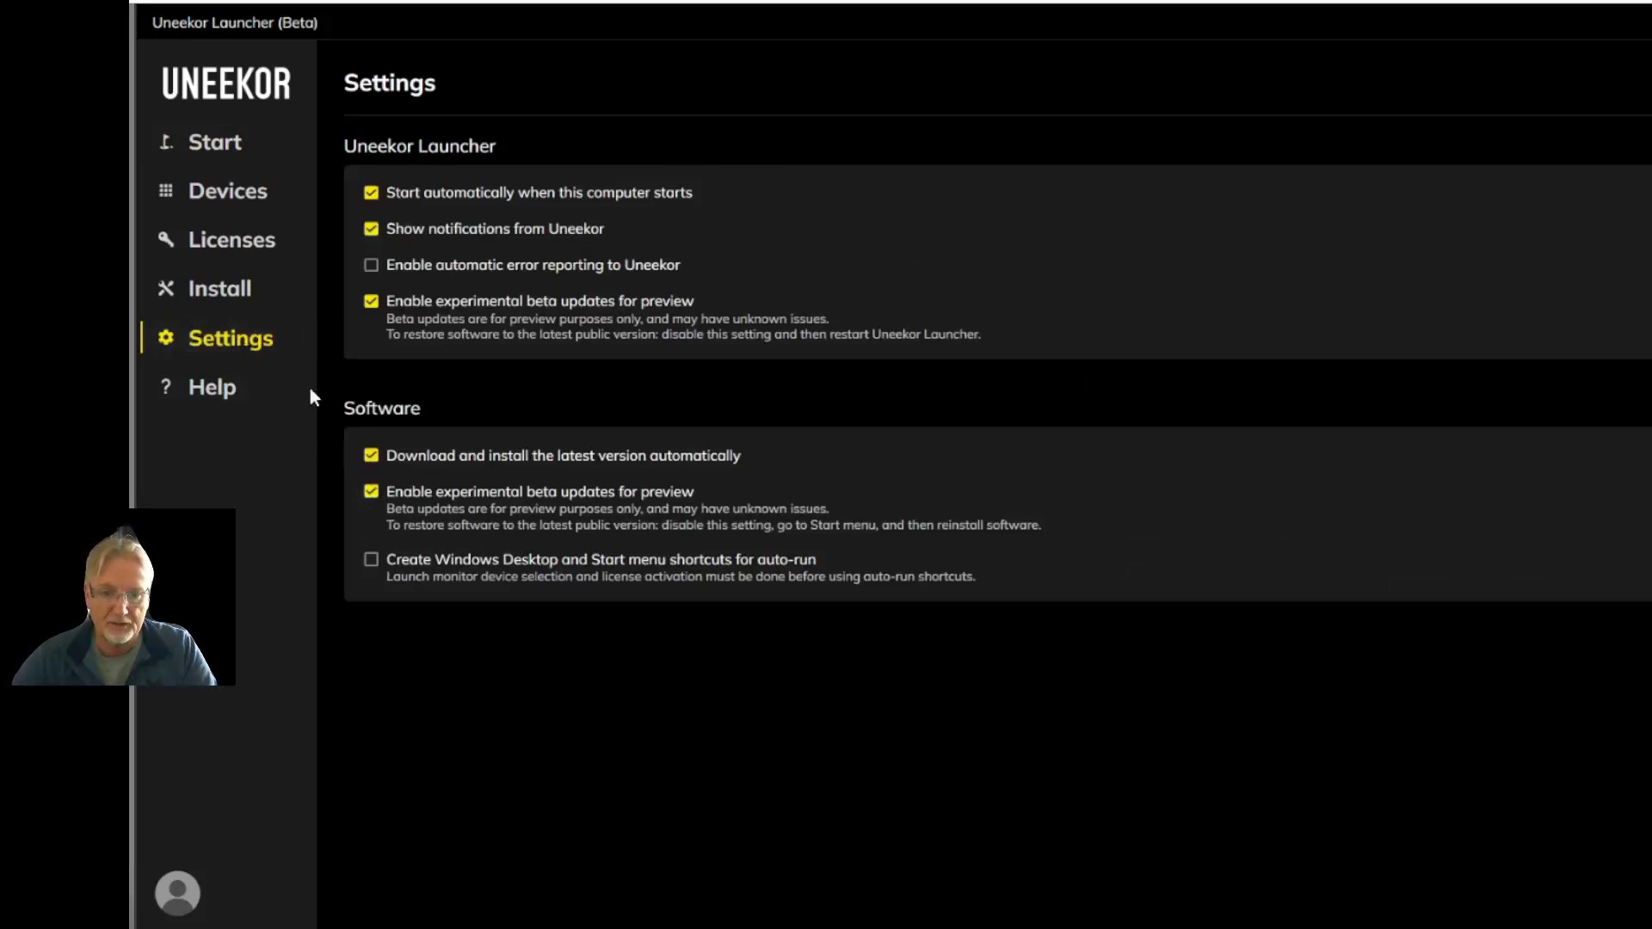
click(215, 146)
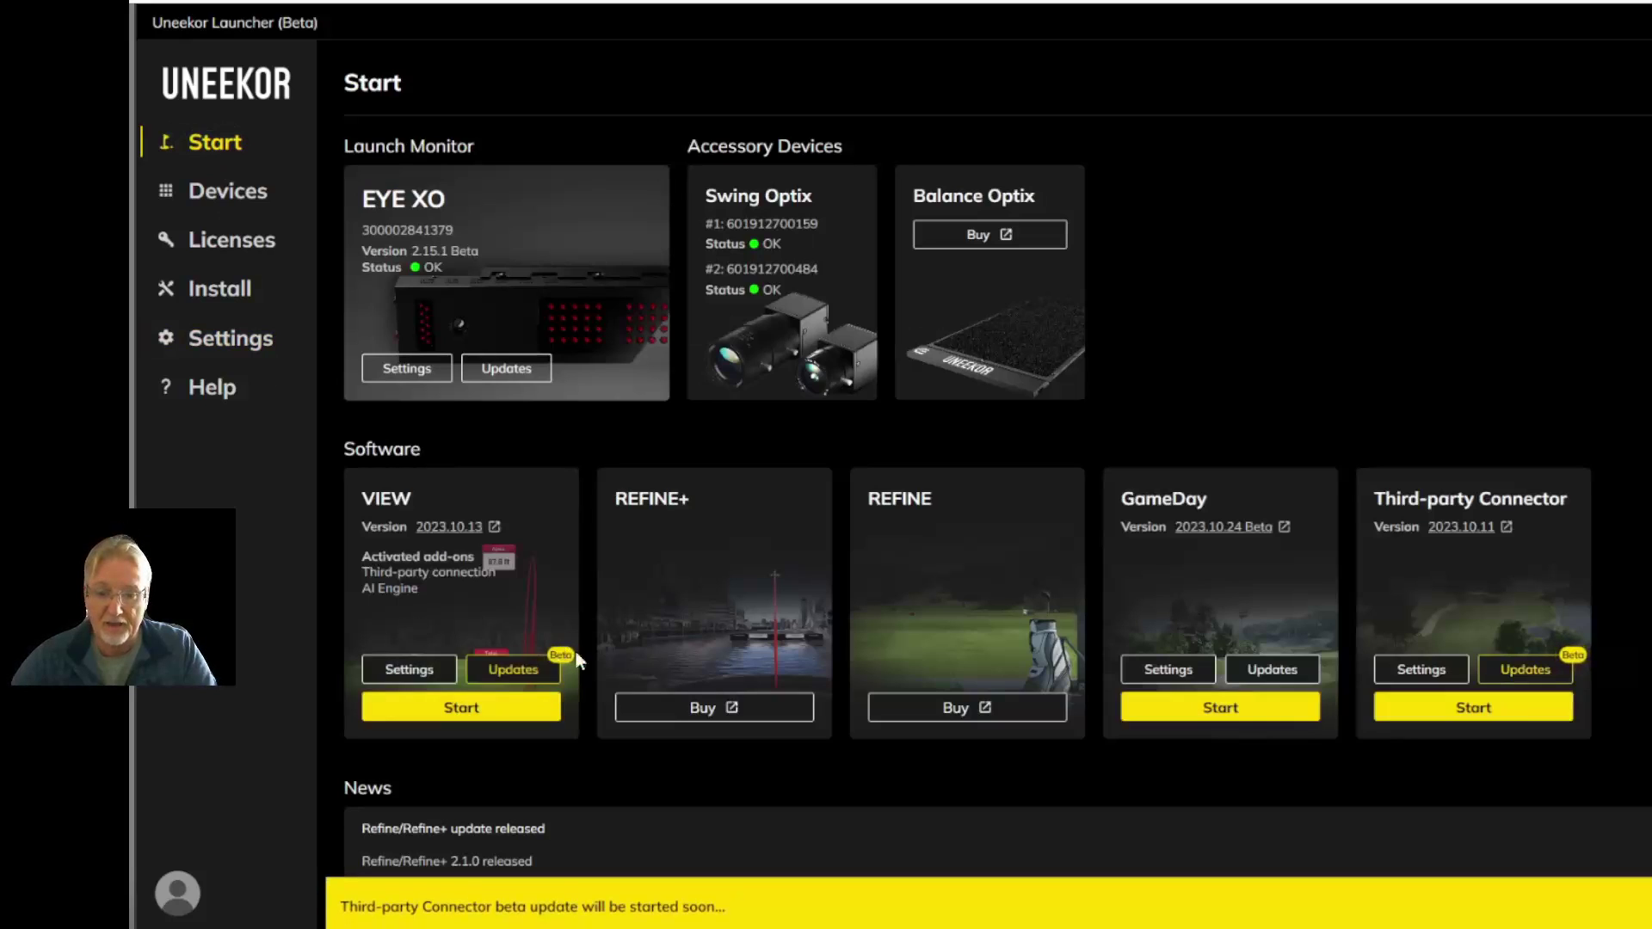
Install VIEW beta 2023.10.16, update Third-party Connector to beta 2023.10.13, and launch the connector.
click(531, 686)
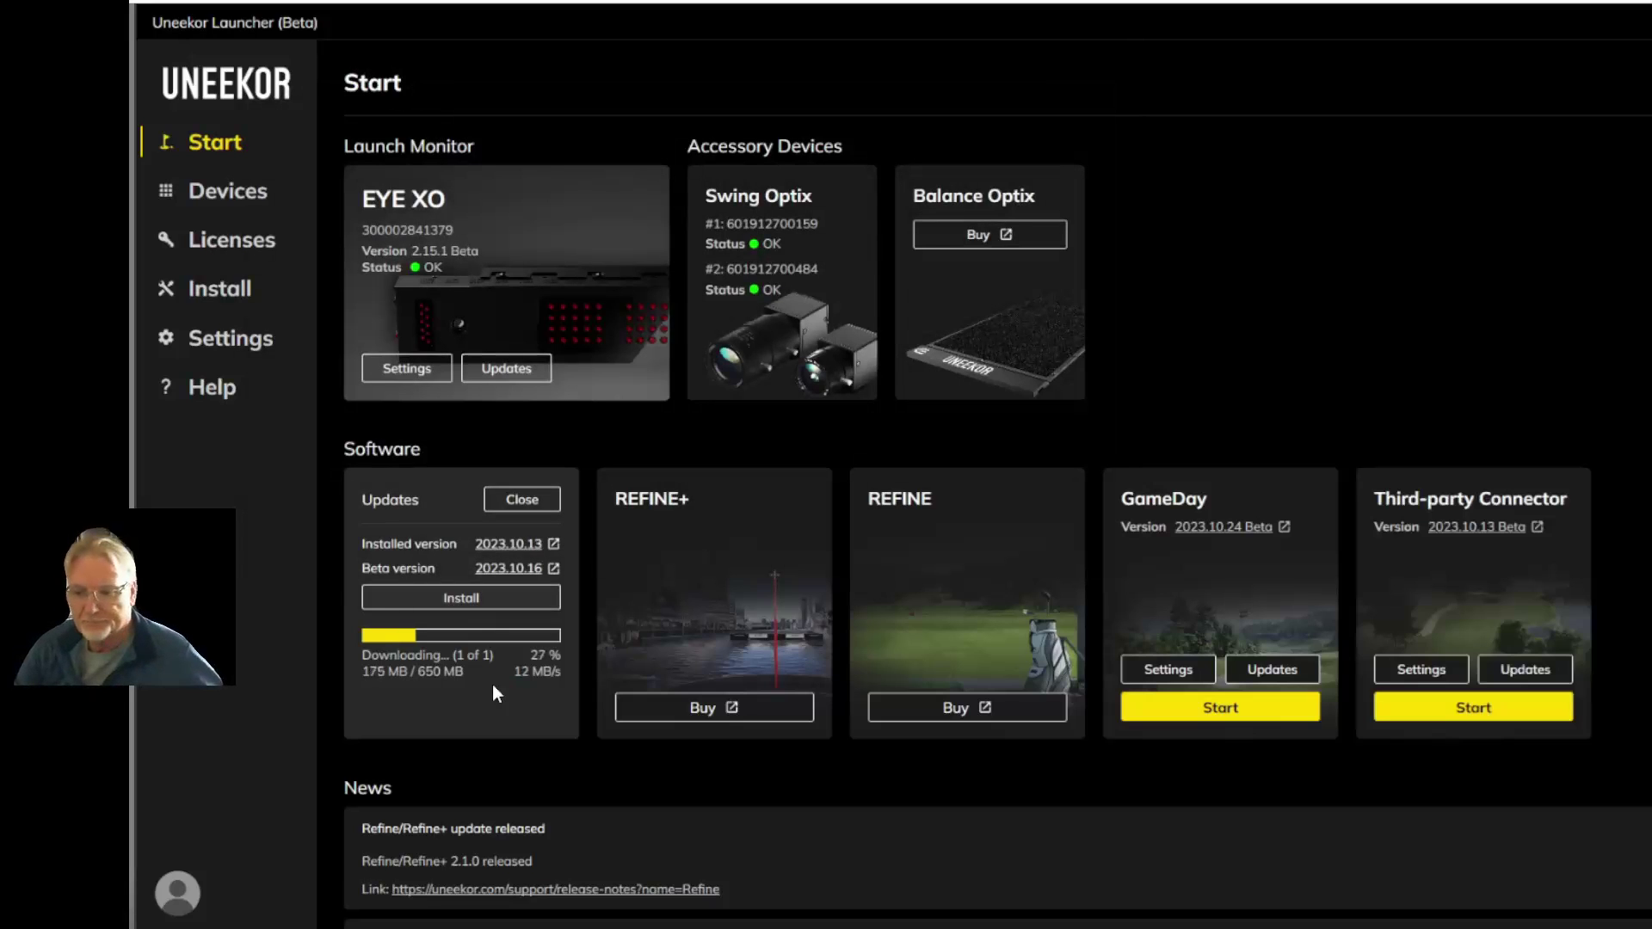
click(1545, 664)
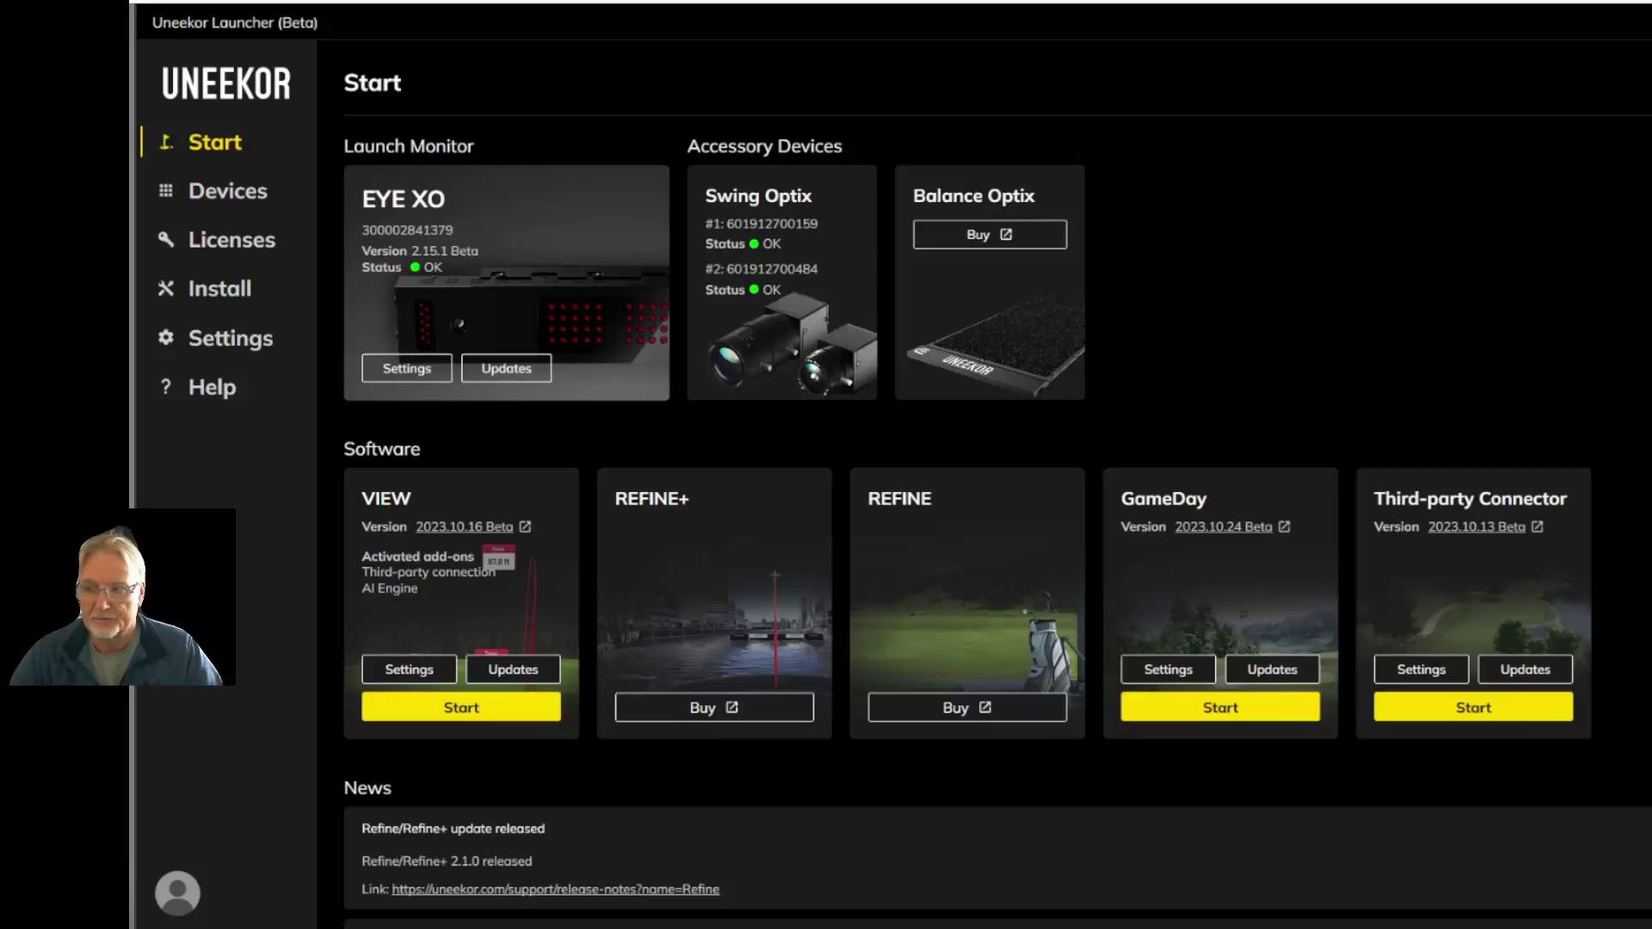
click(1473, 708)
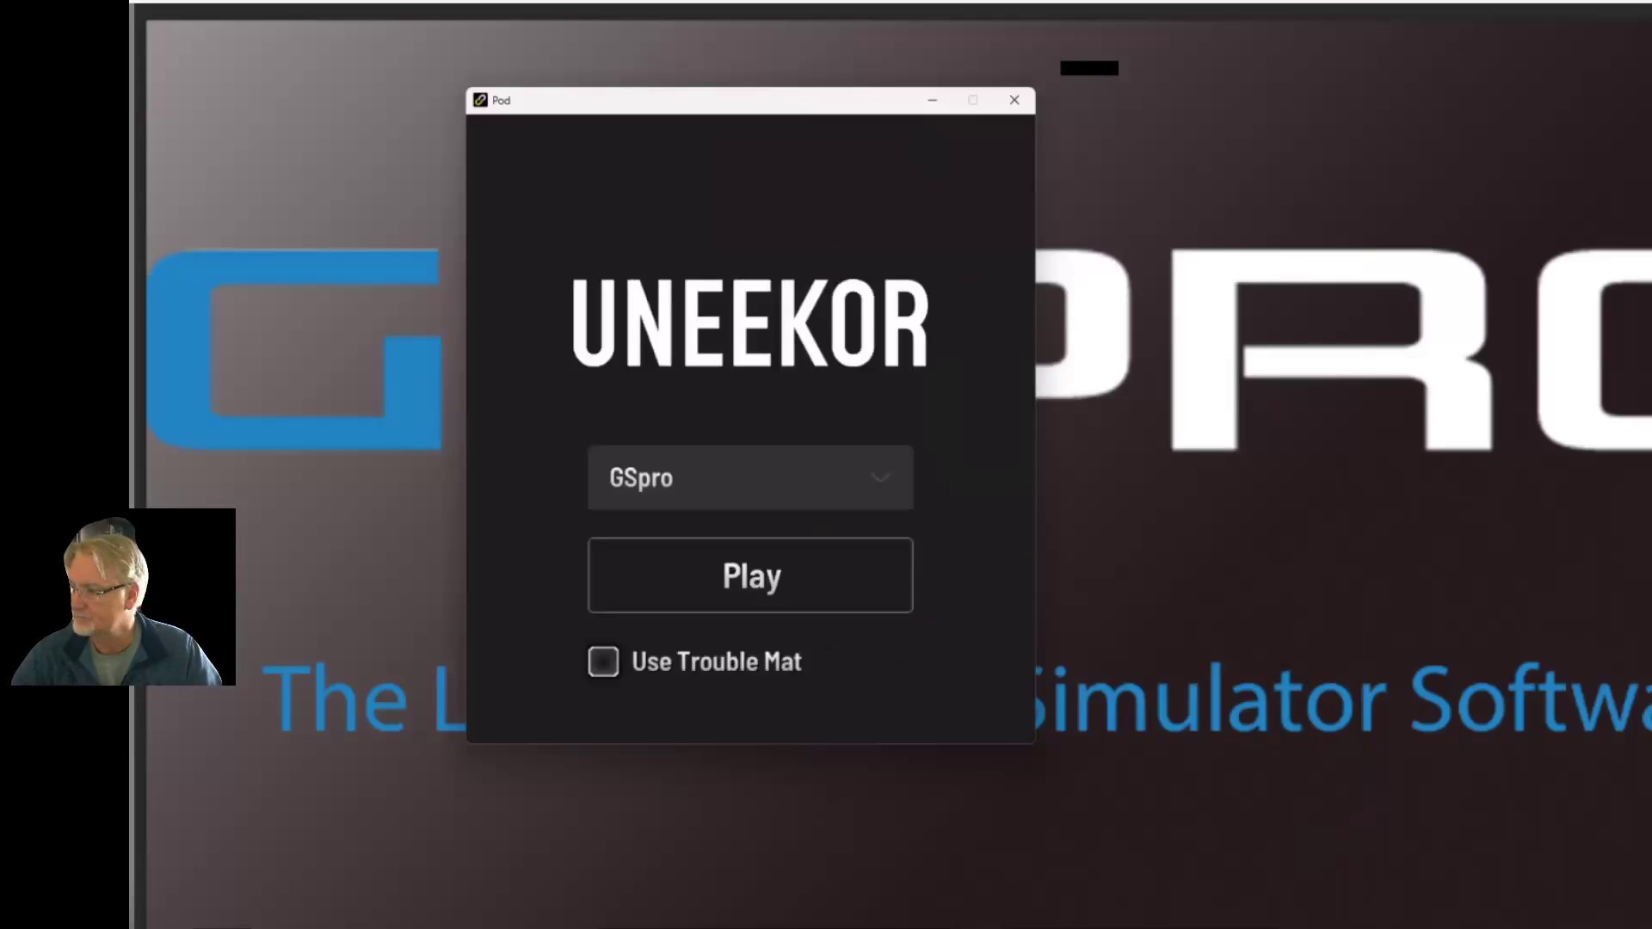
Keep GSpro as the chosen simulator in the Third-party Connector's game list.
click(891, 480)
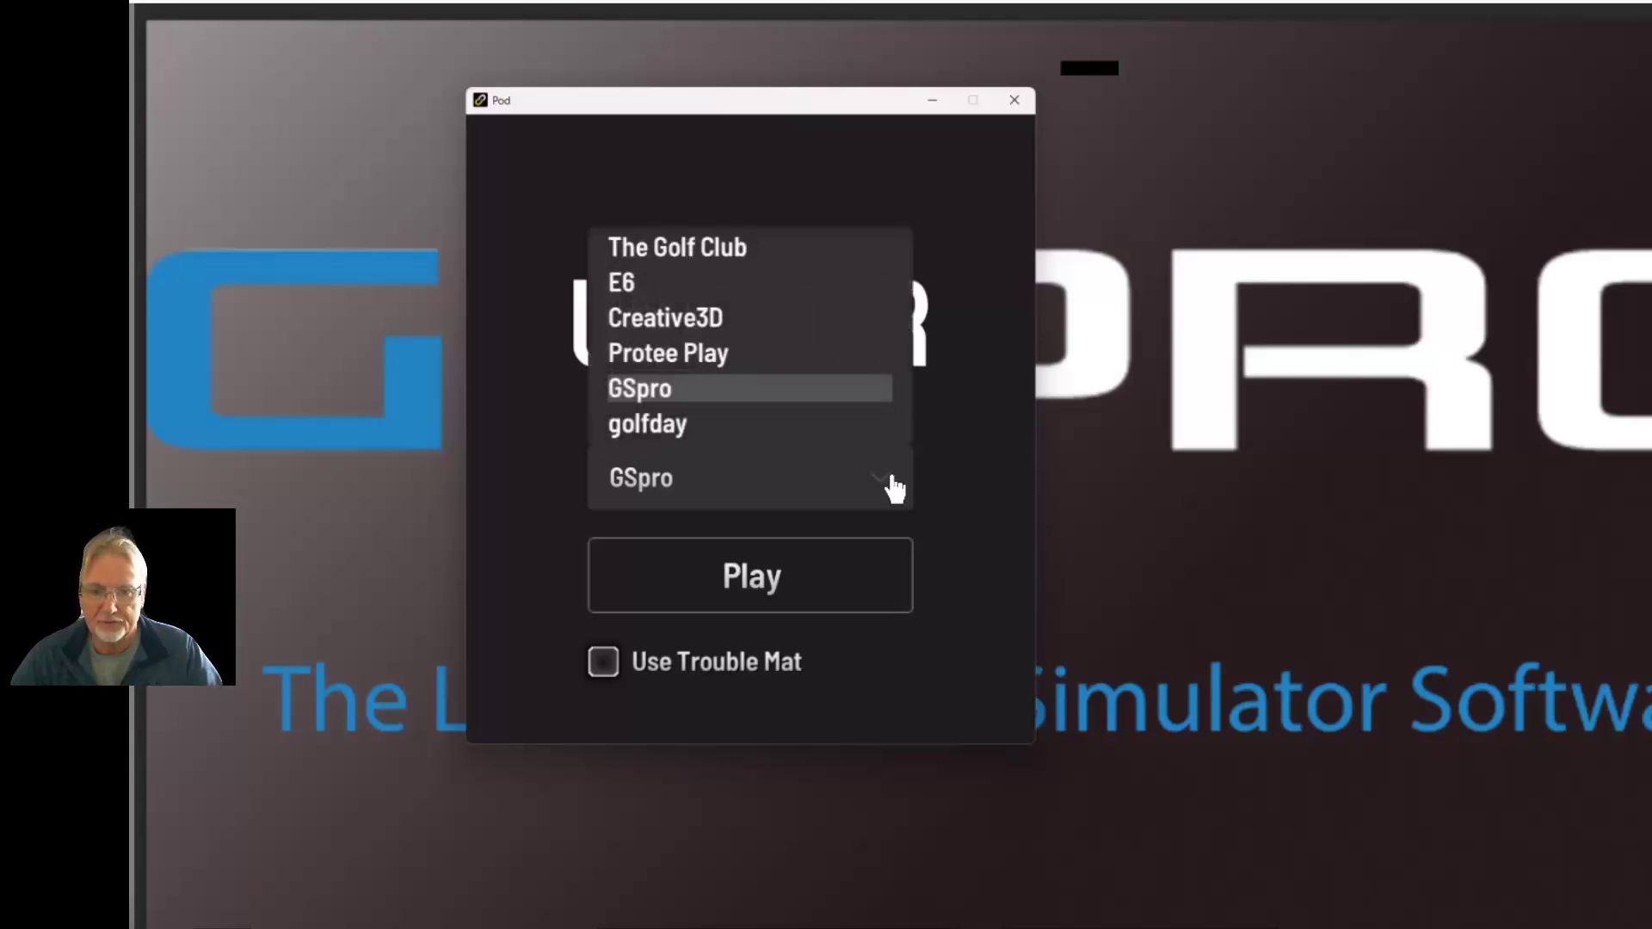
click(892, 484)
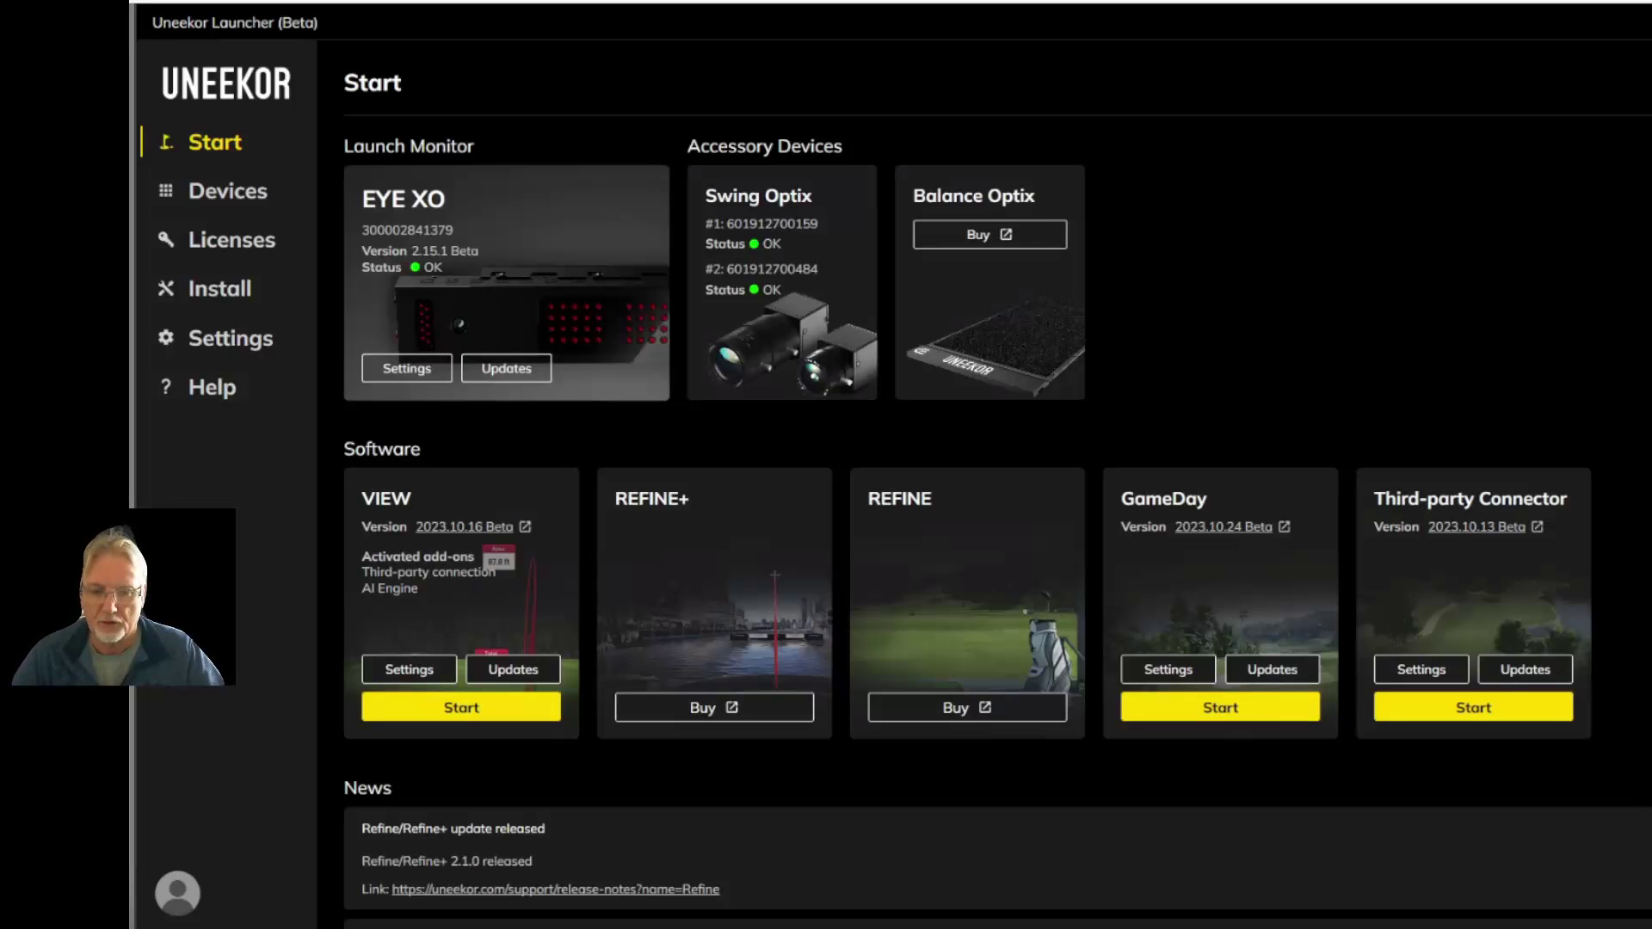
Launch VIEW from the launcher and sign in as the recent user.
click(475, 707)
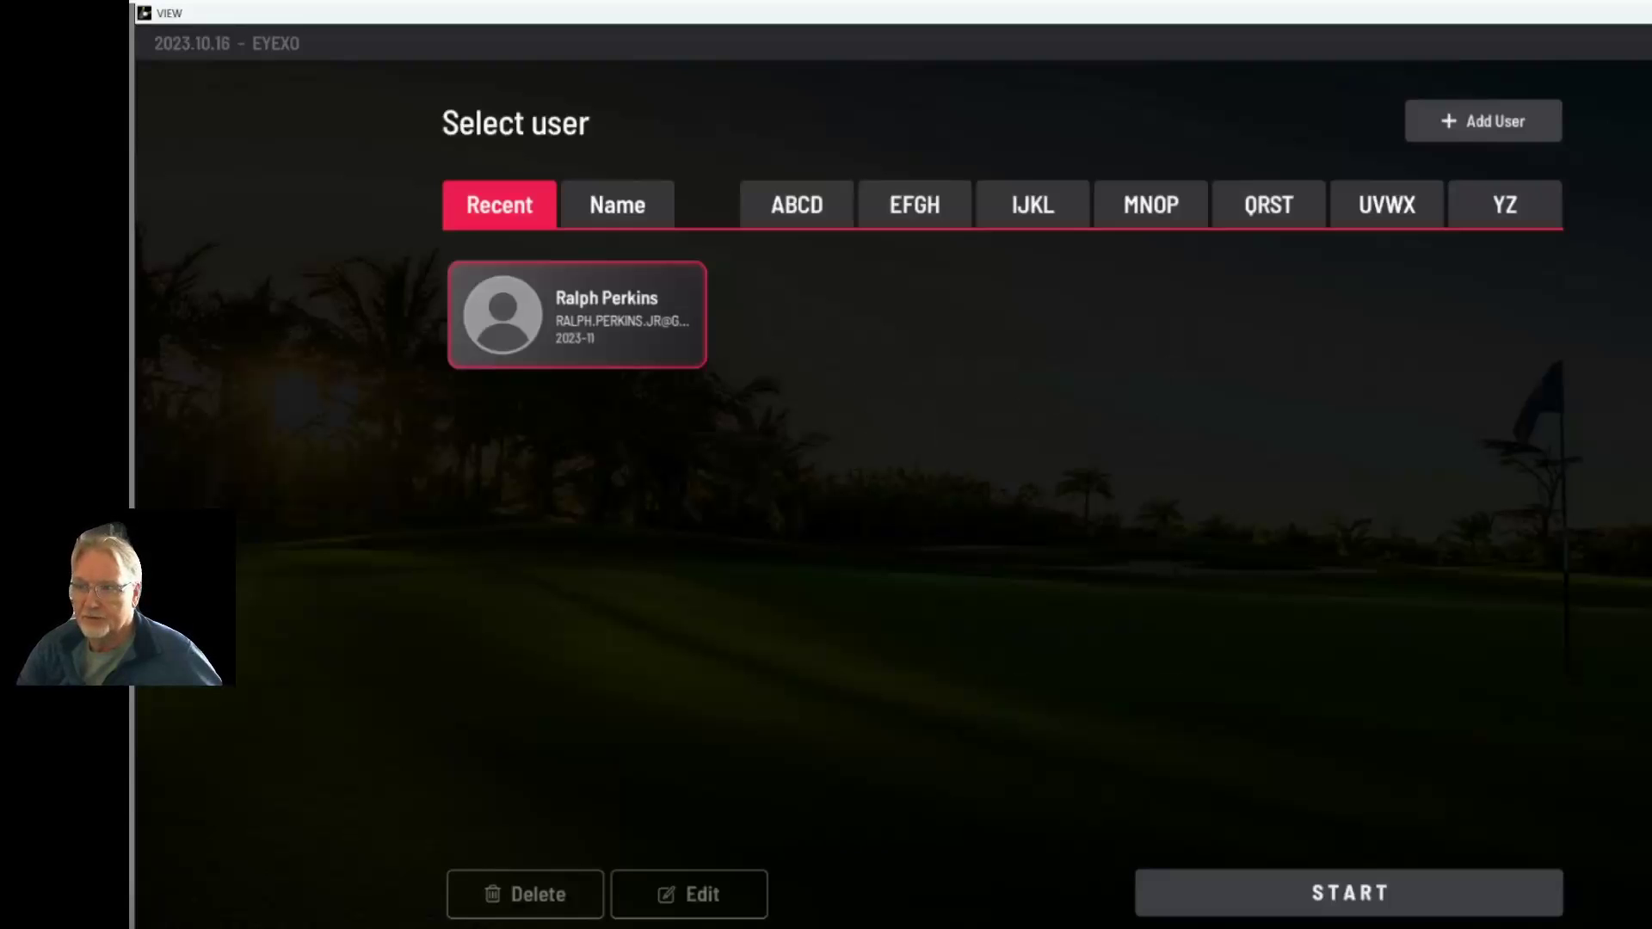
key(alt+Tab)
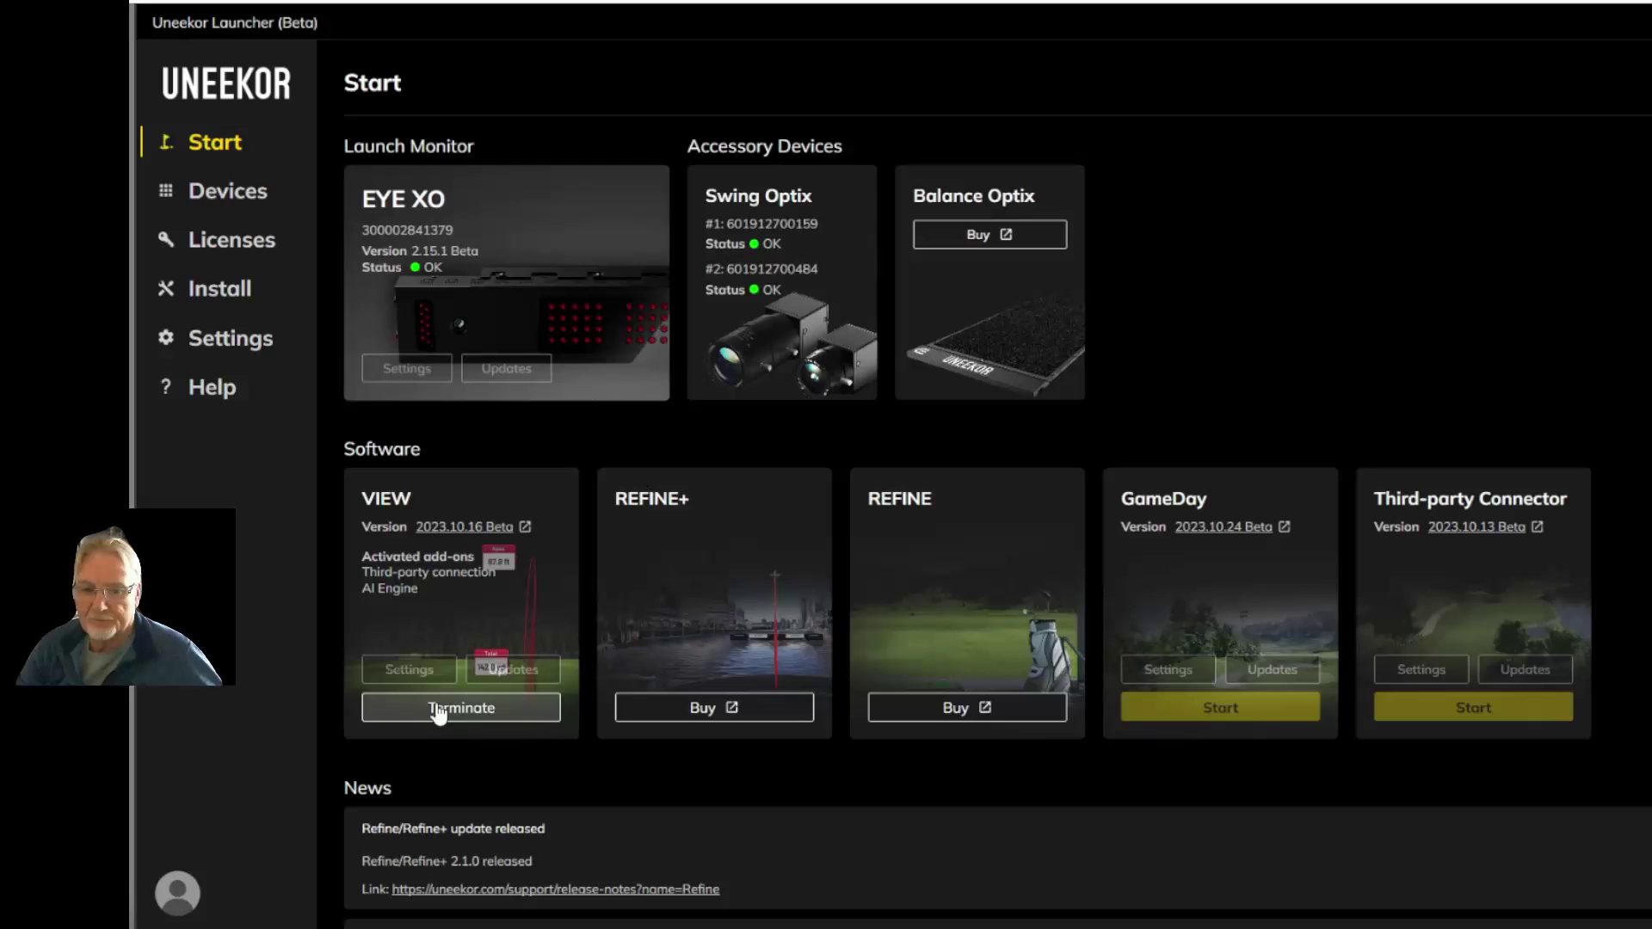
key(alt+Tab)
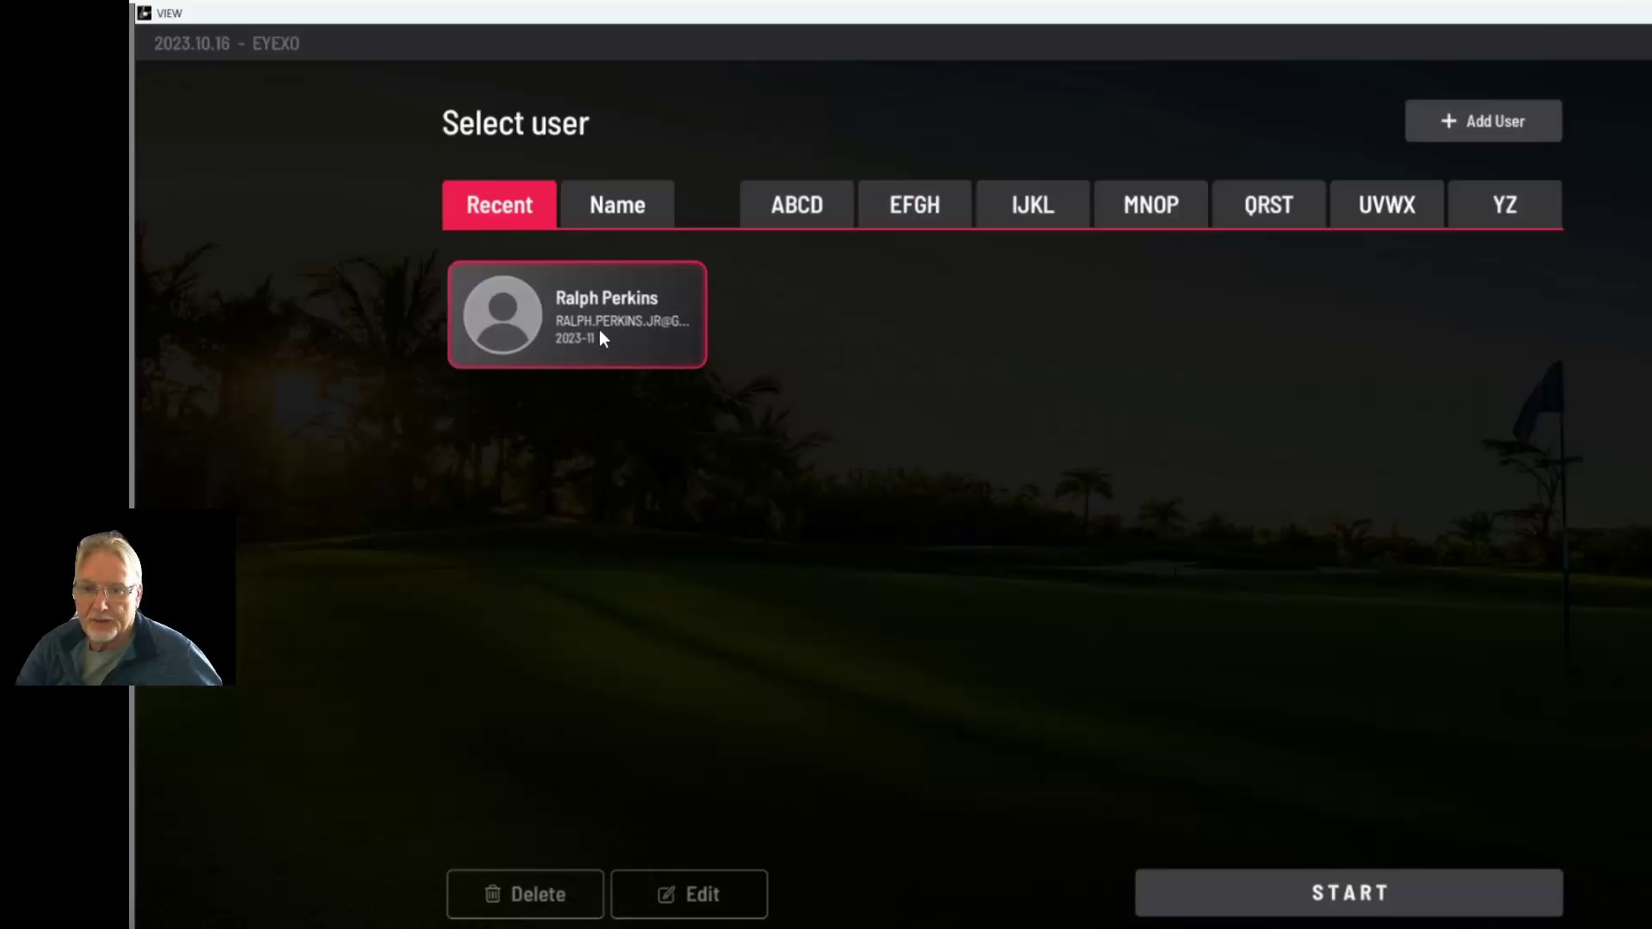
click(1354, 899)
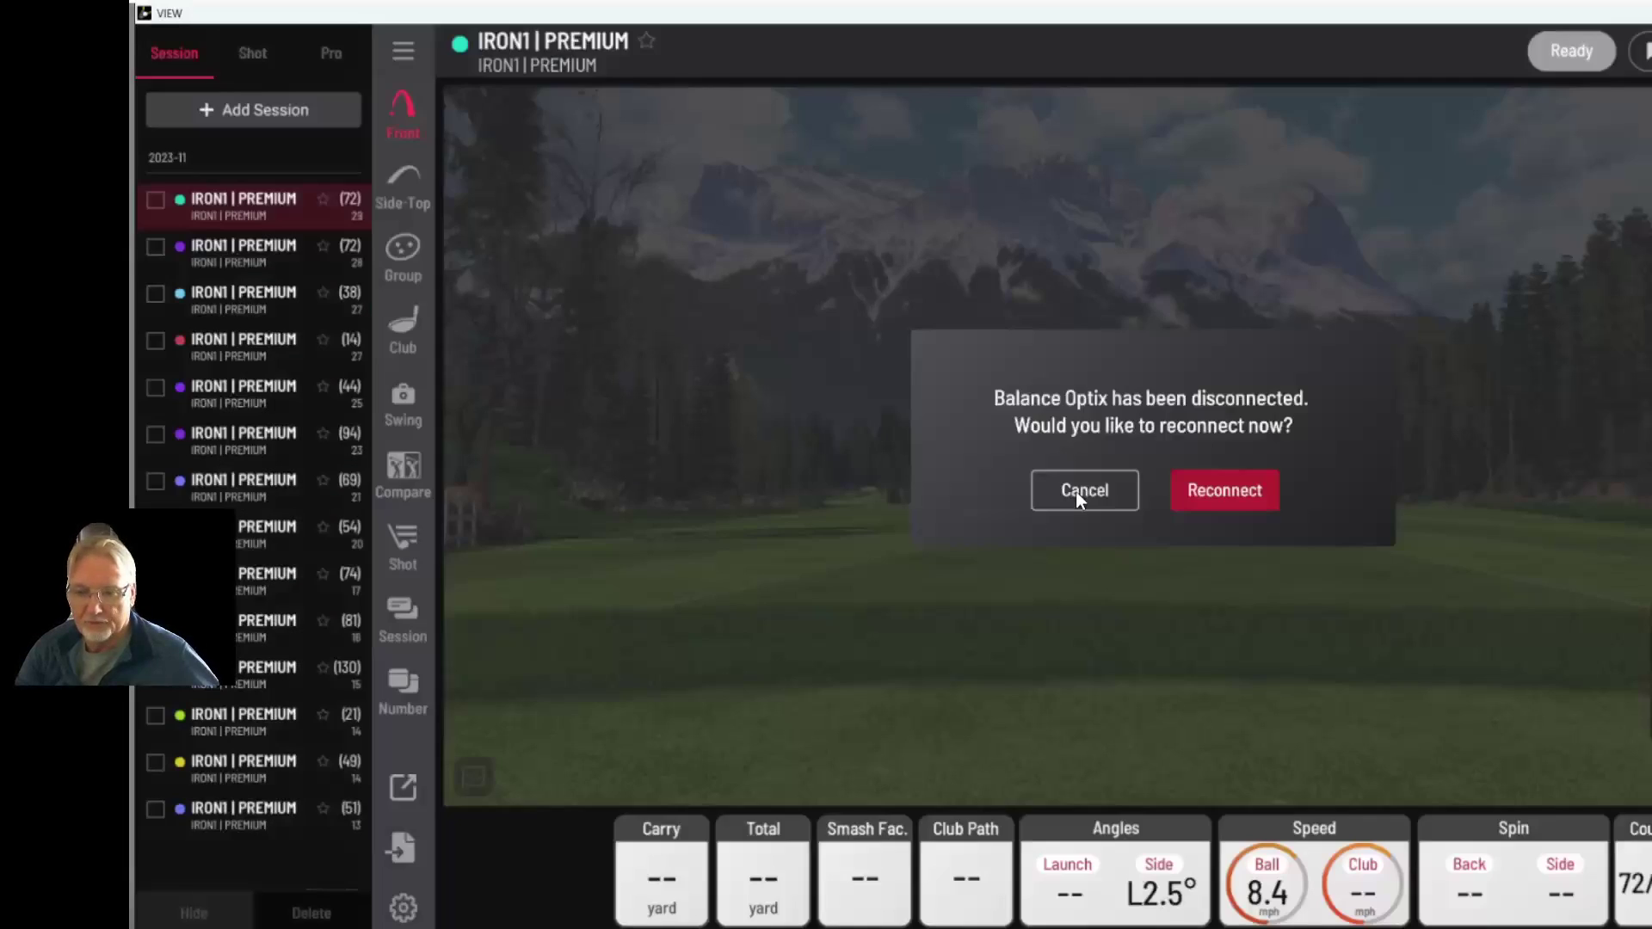
Add an IRON1 | PREMIUM practice session and cancel the Balance Optix reconnect prompt.
click(1076, 492)
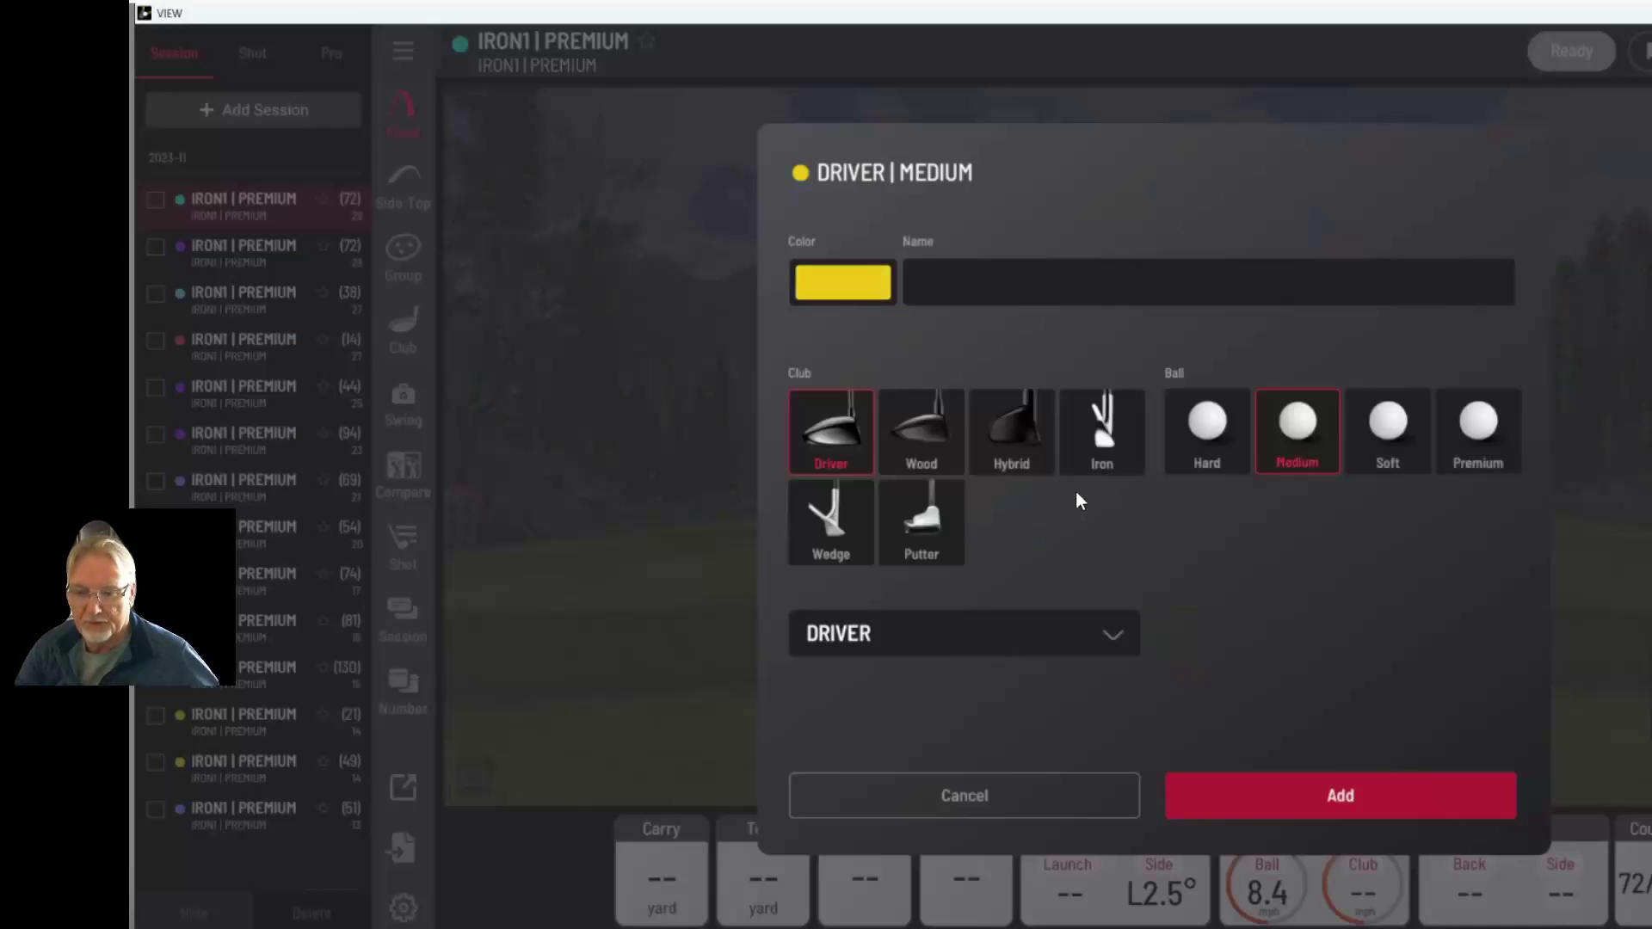
click(1095, 447)
click(1468, 432)
click(1385, 800)
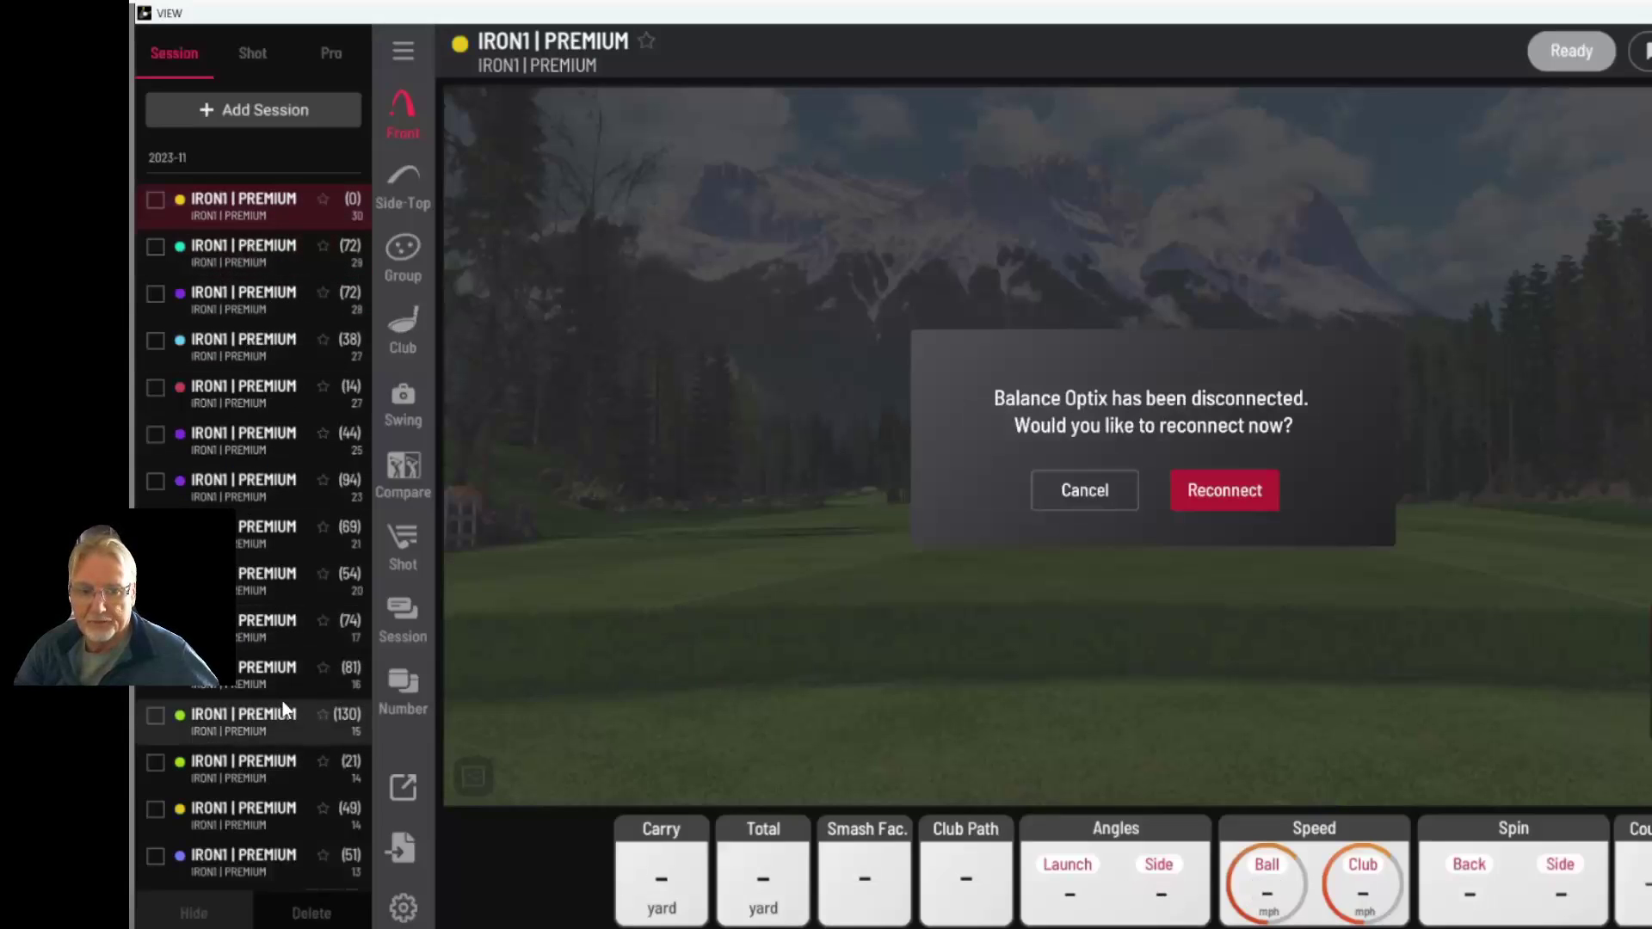
click(1063, 488)
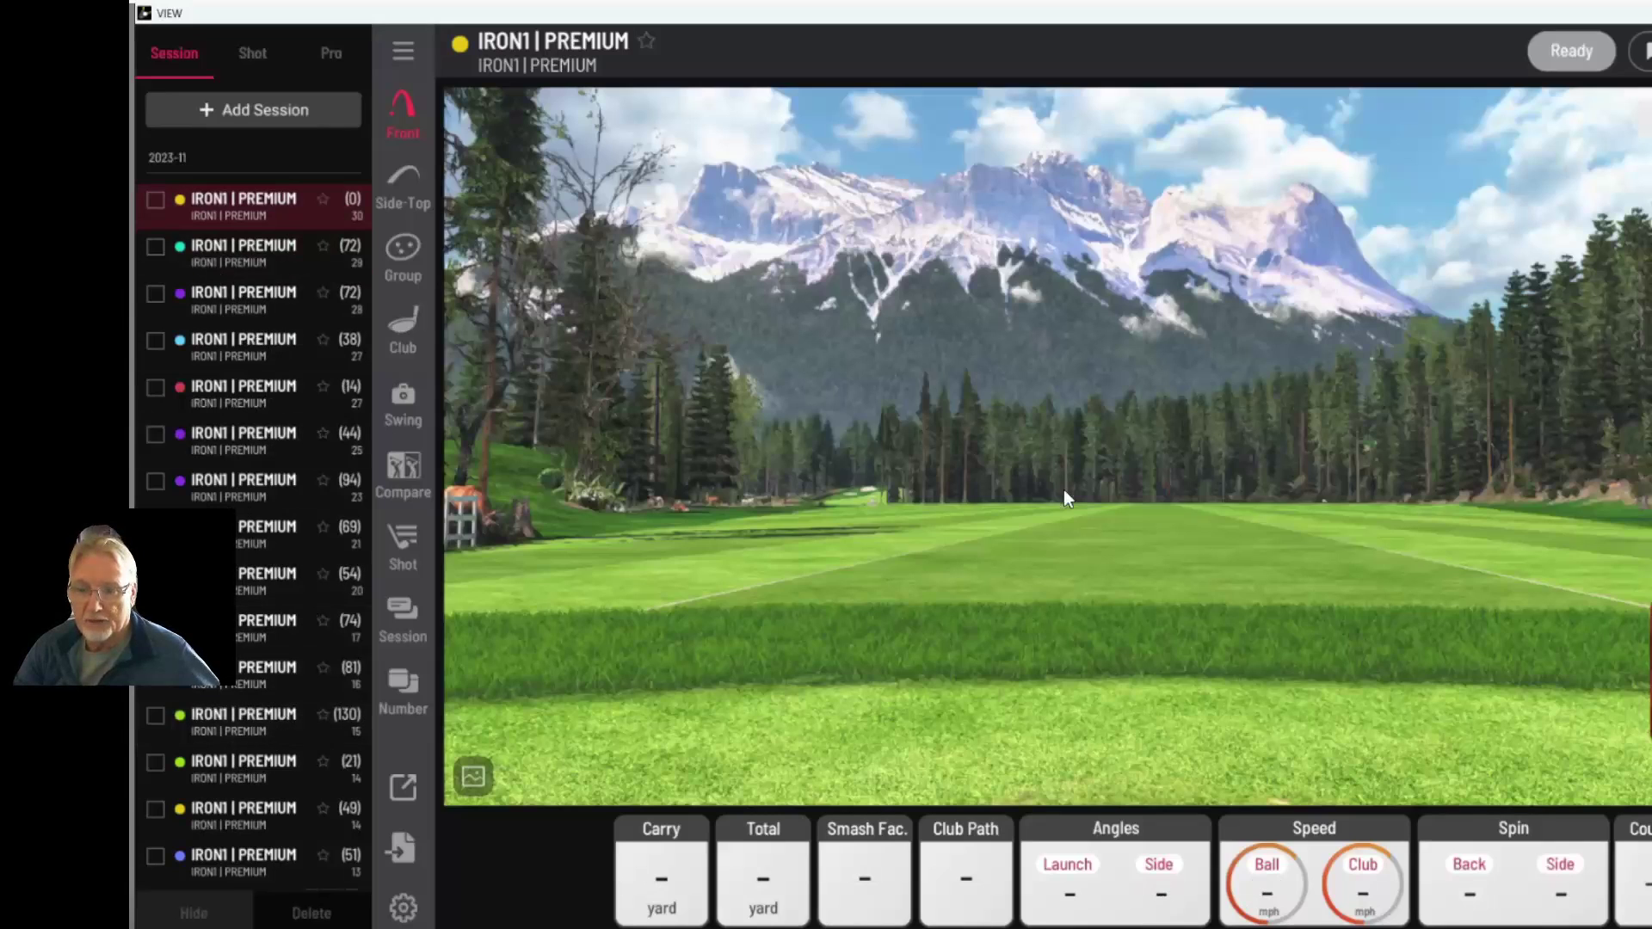
Cycle through the dispersion, club data, camera, comparison and shot table views, ending on side-top.
click(403, 254)
click(406, 323)
click(411, 405)
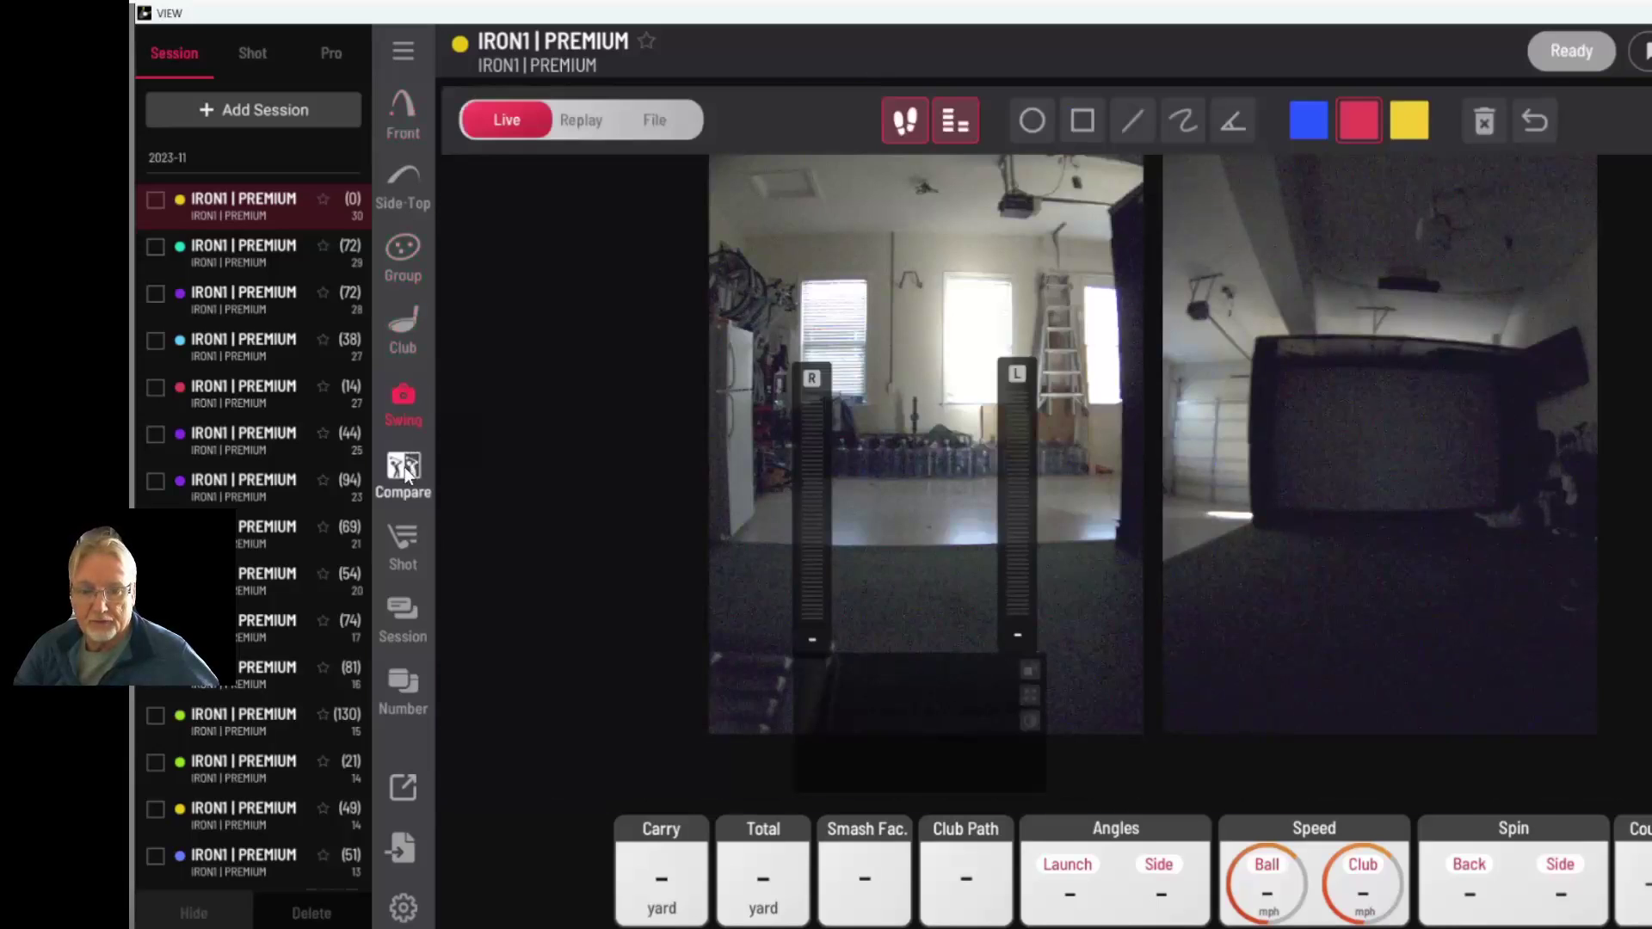
click(404, 470)
click(401, 612)
click(404, 685)
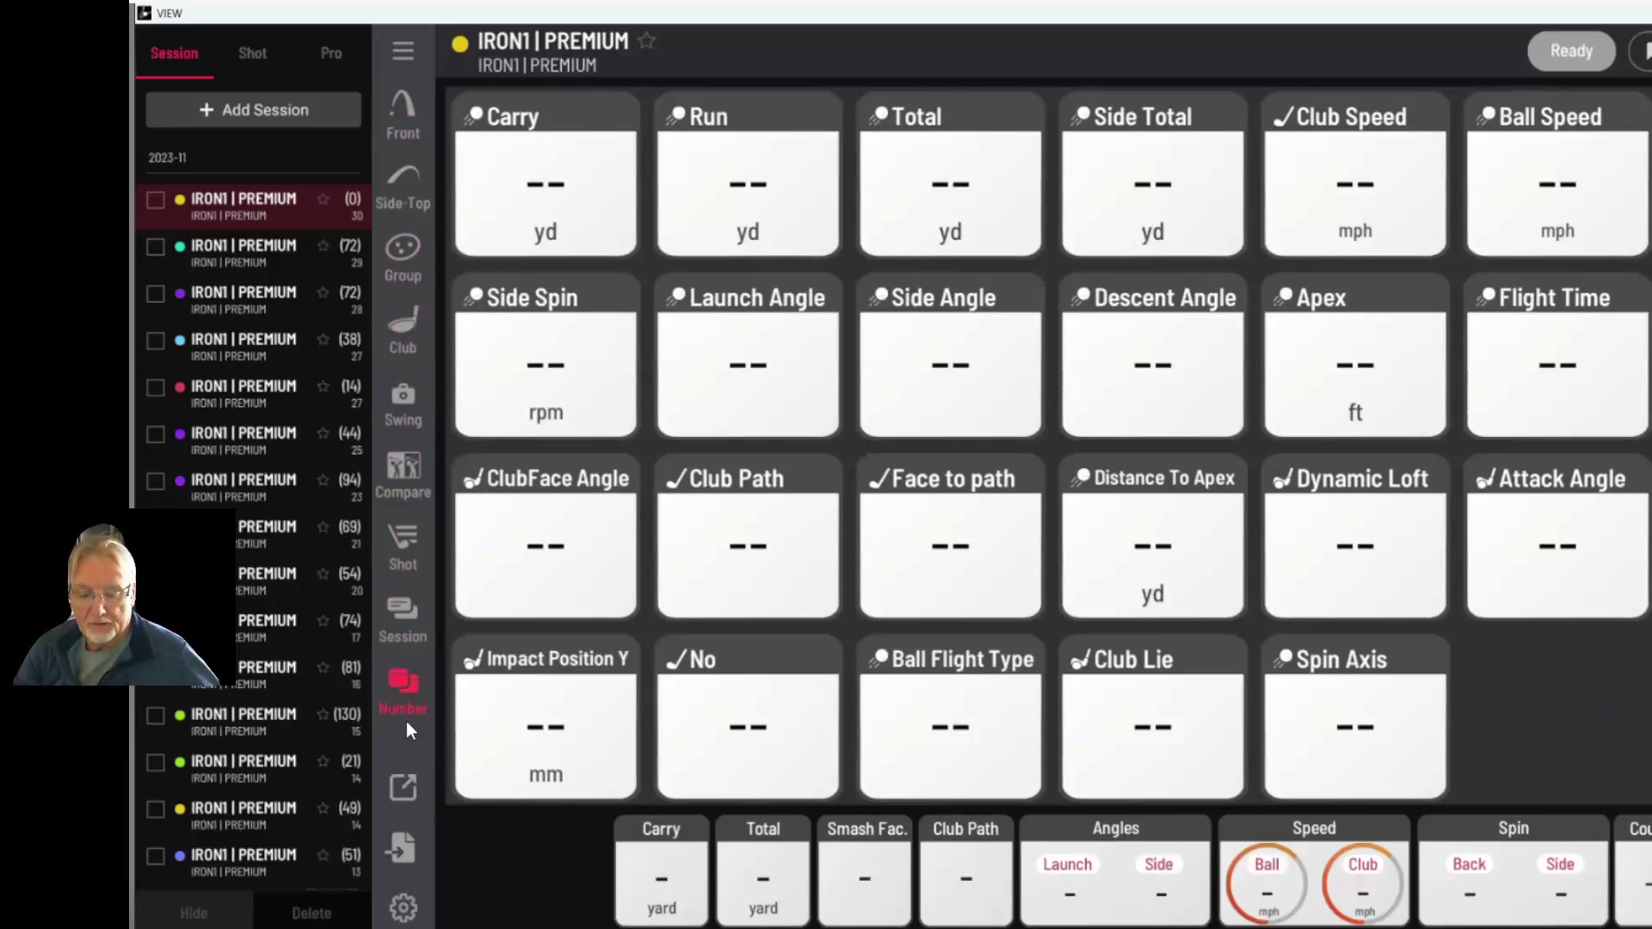
click(394, 201)
click(396, 258)
click(403, 327)
click(408, 207)
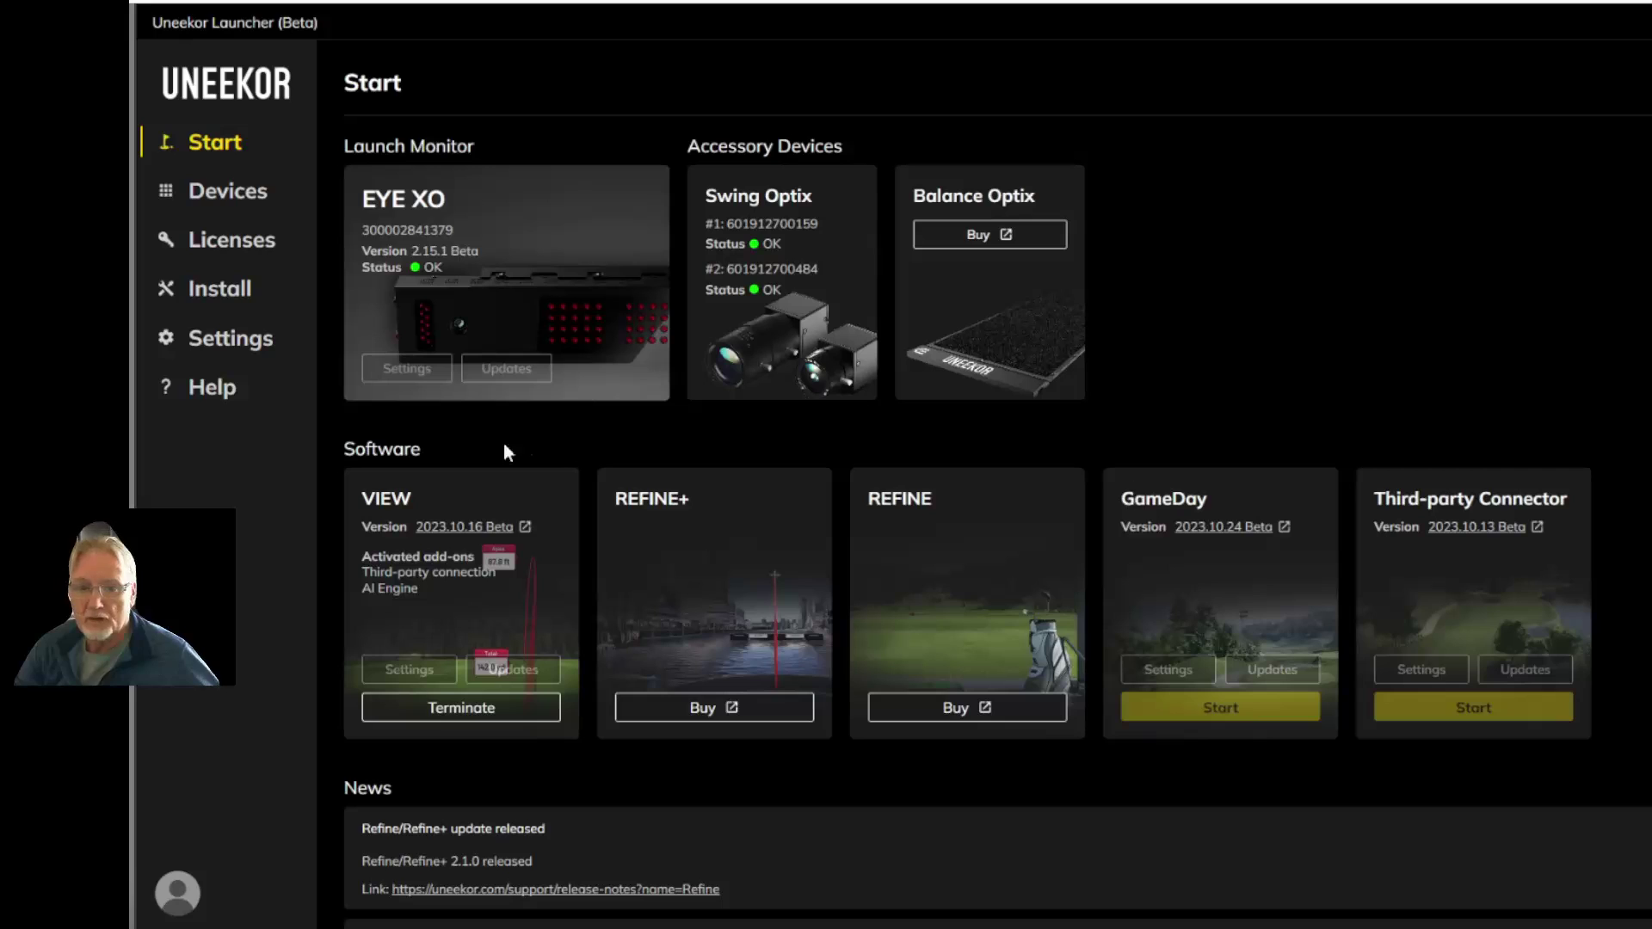
Terminate VIEW and select the Uneekor Launcher desktop shortcut.
click(493, 713)
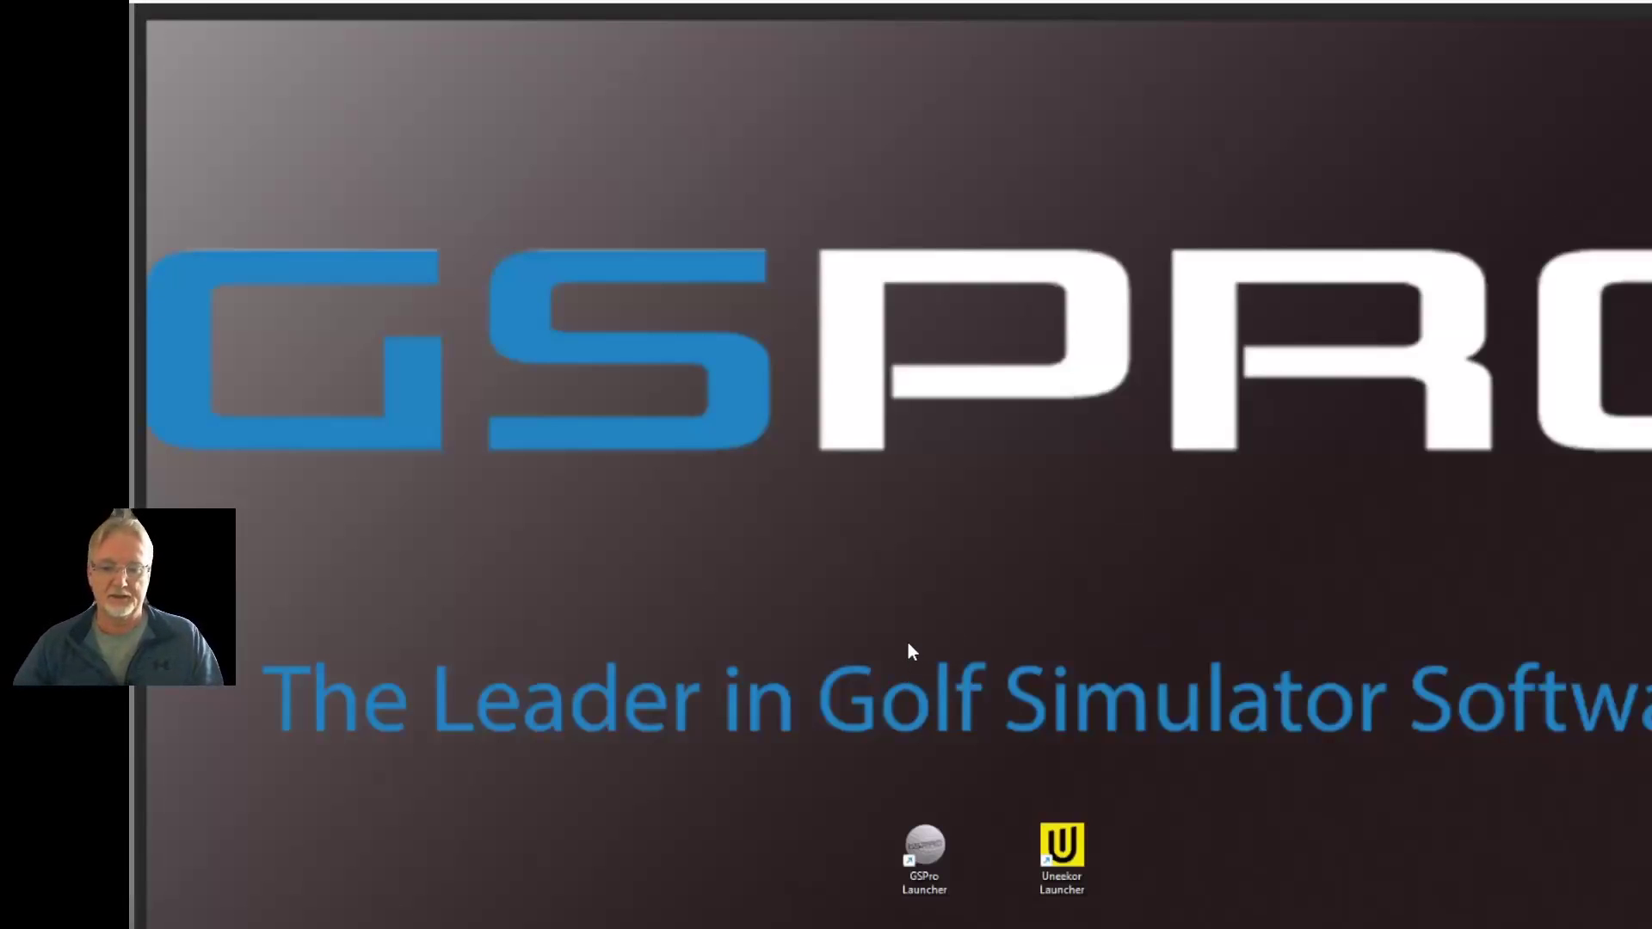
click(1061, 847)
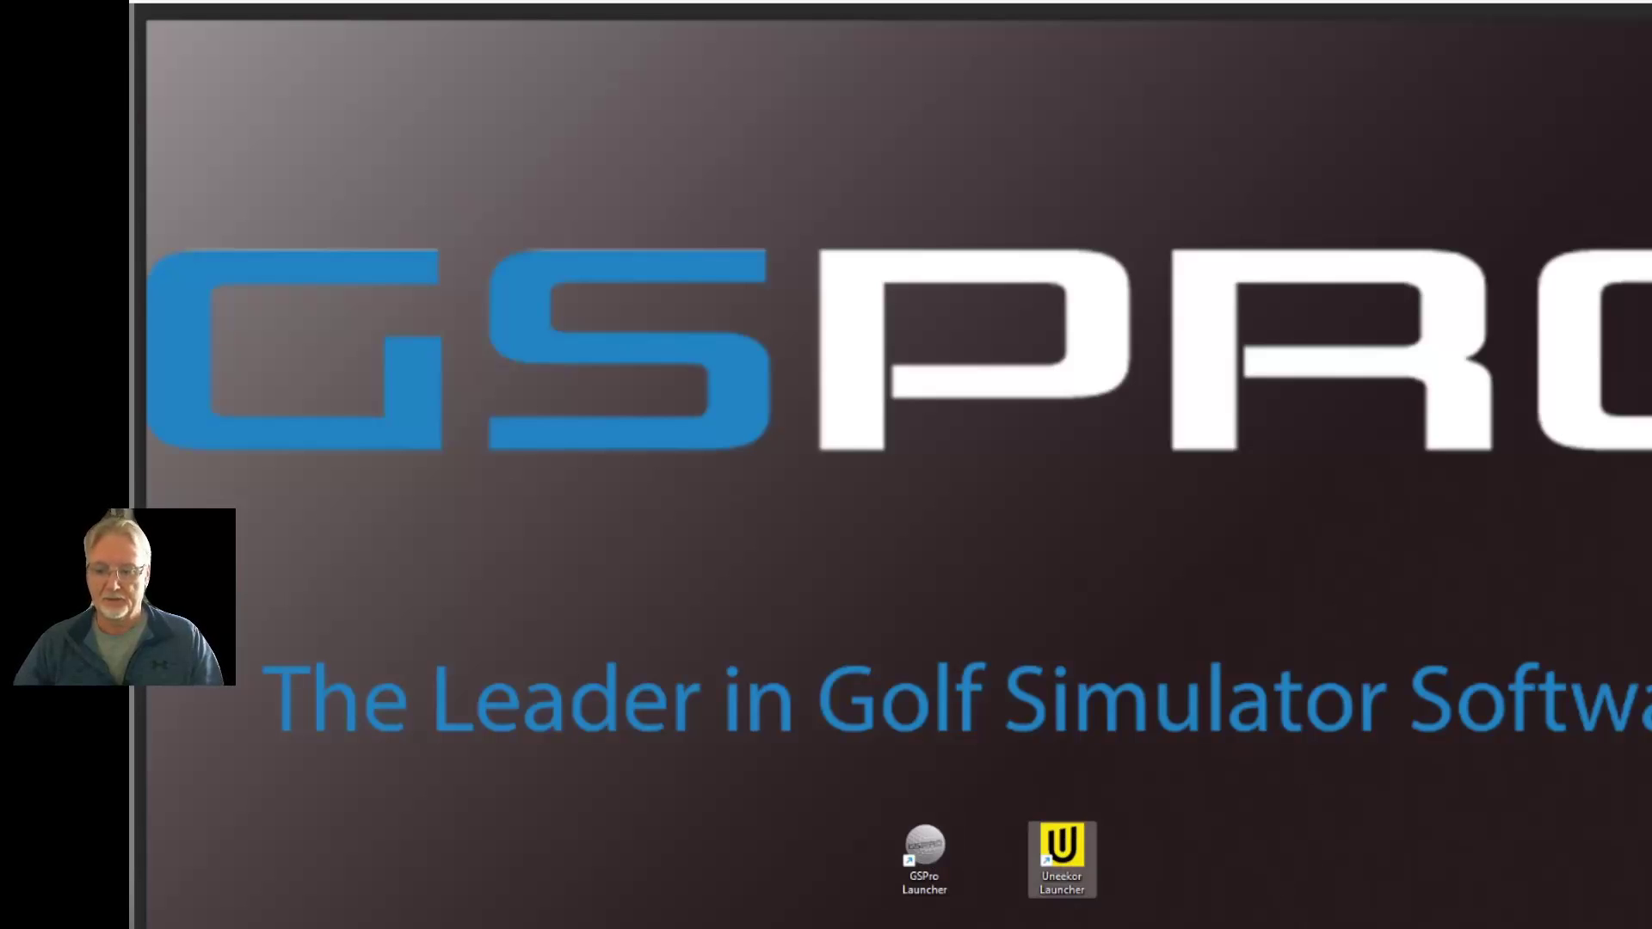
Bring the Uneekor Launcher window back from its taskbar preview.
mouse_move(1304, 921)
click(1304, 870)
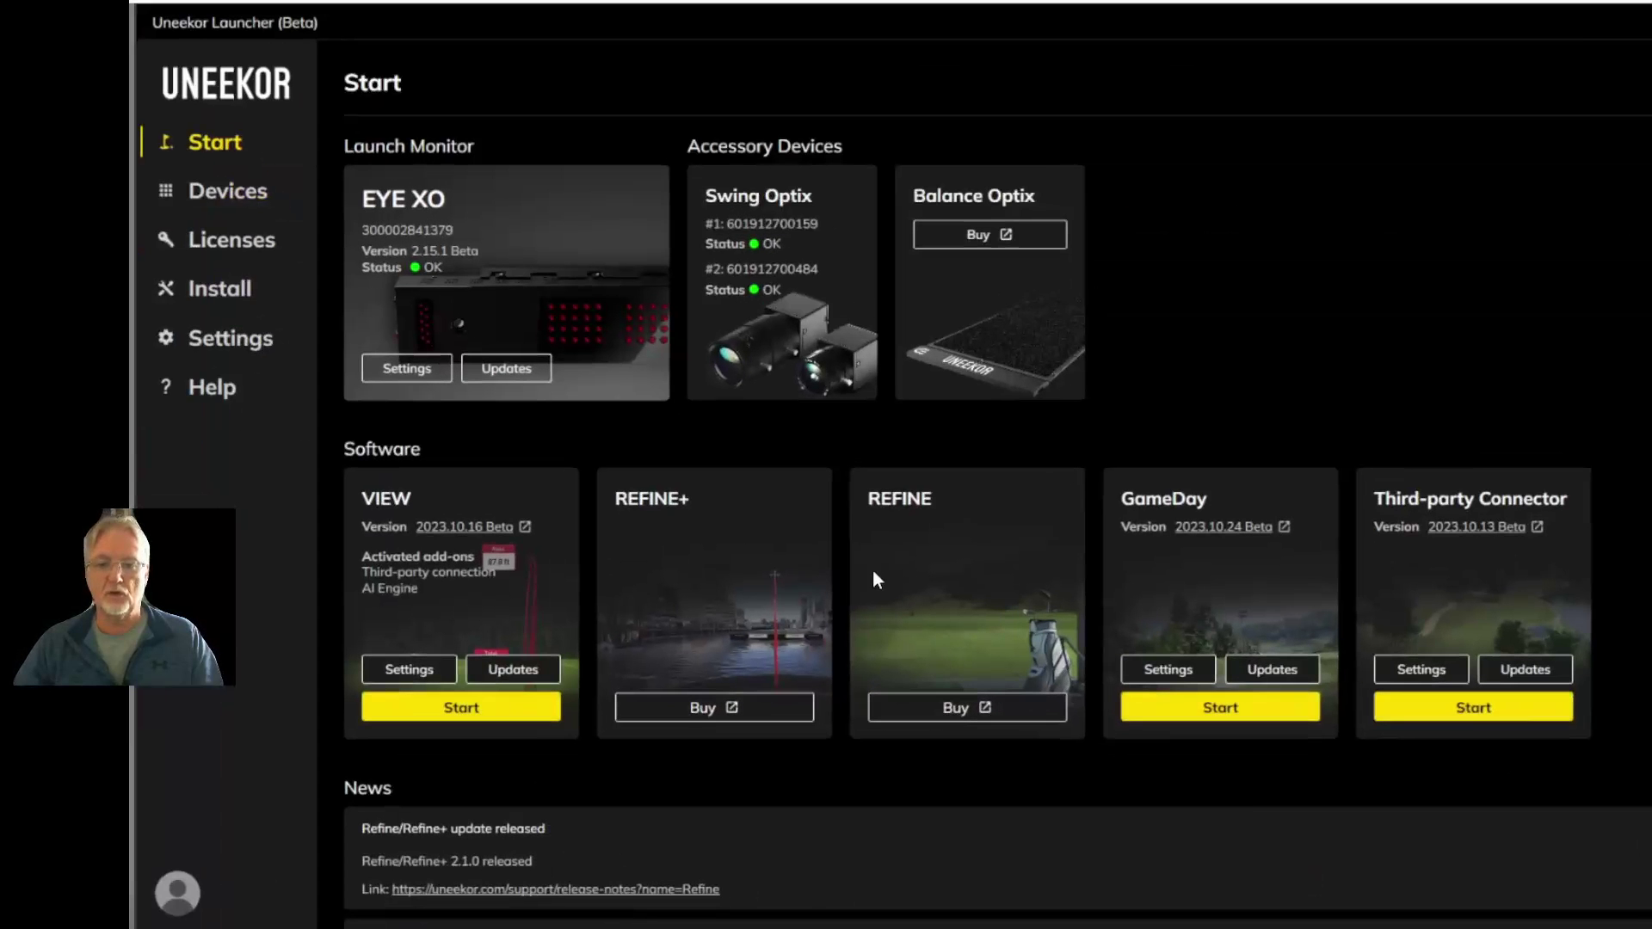
Open the launcher's Settings page showing beta updates and auto-install enabled.
click(243, 344)
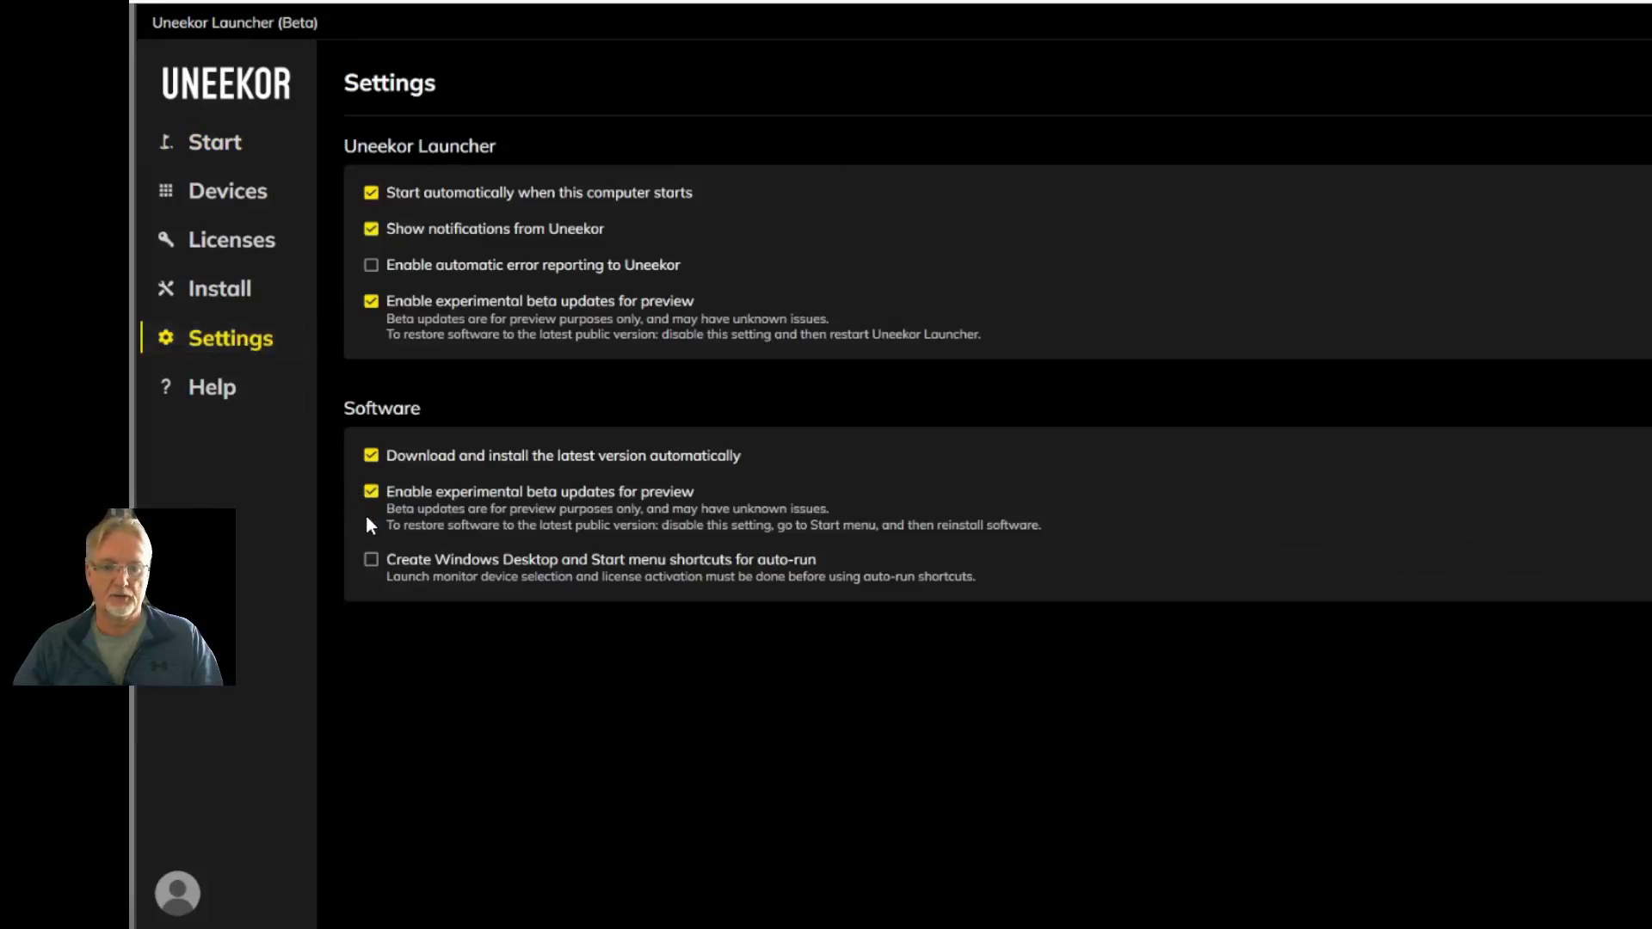